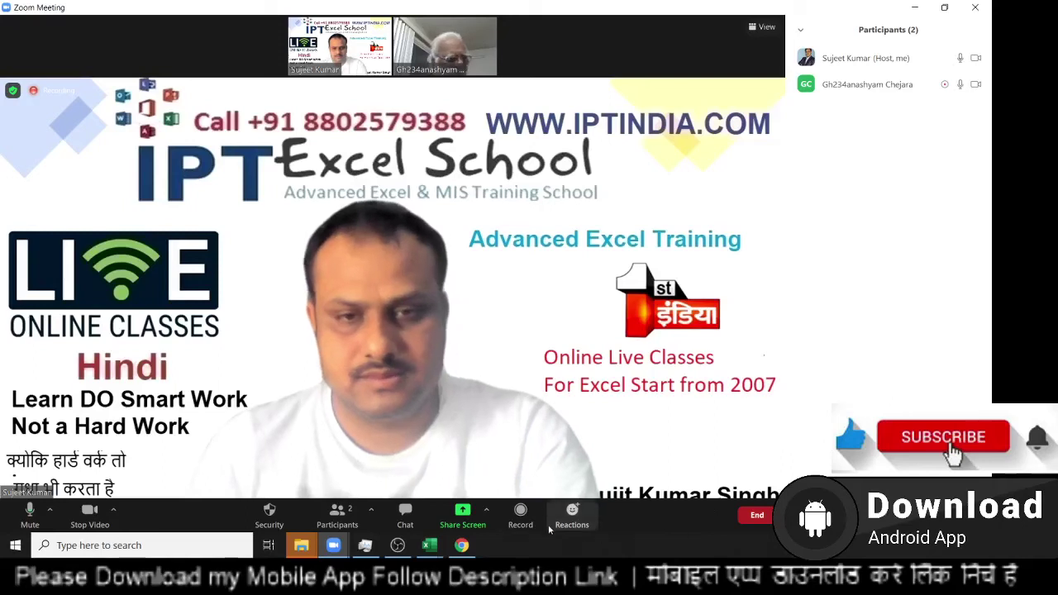
Start the Zoom recording and share the Excel window with participants.
{"action": "left_click", "coordinate": [520, 514]}
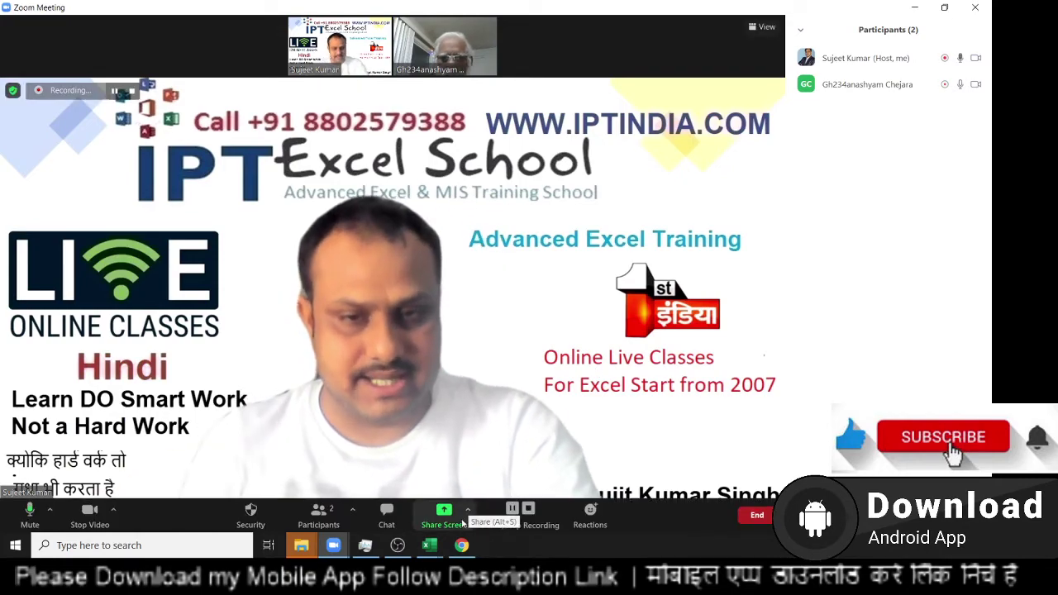
{"action": "left_click", "coordinate": [445, 515]}
{"action": "left_click", "coordinate": [767, 446]}
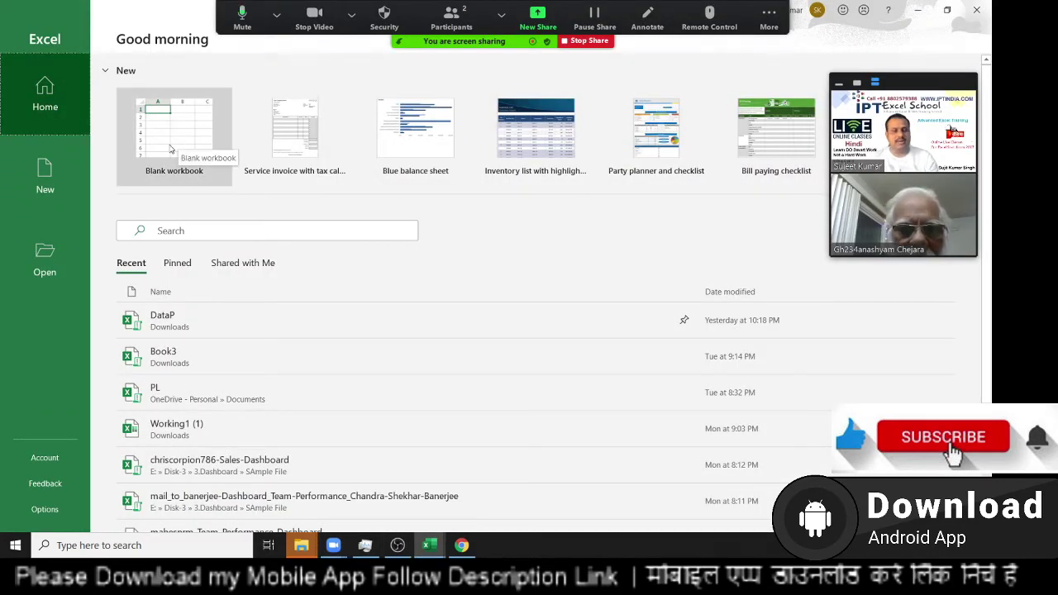
Create blank workbook Book2 and enter =RANDBETWEEN(10,90) in cell A1.
{"action": "left_click", "coordinate": [172, 146]}
{"action": "left_click", "coordinate": [177, 138]}
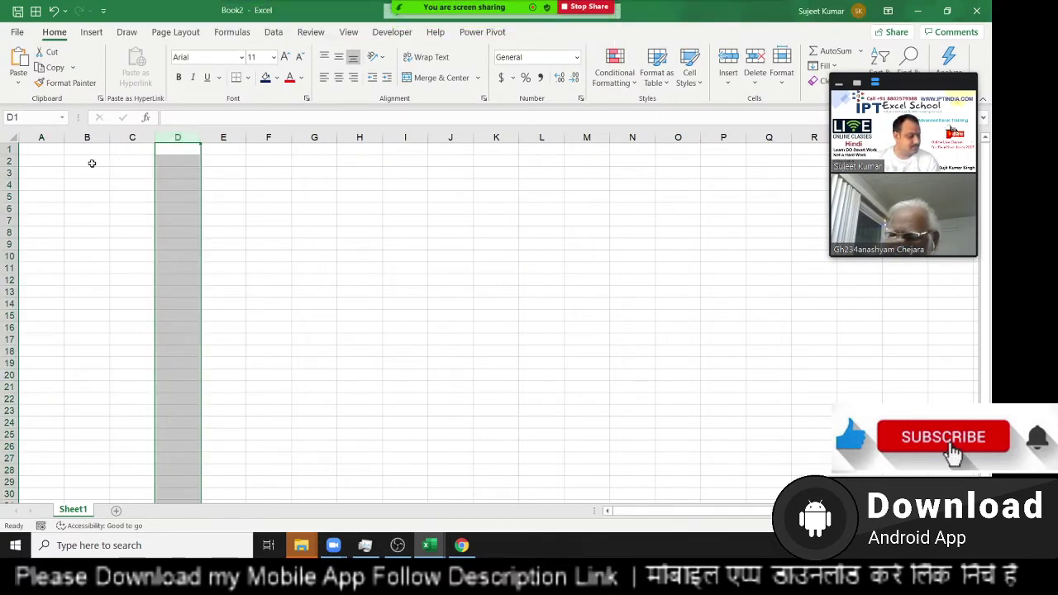
{"action": "left_click", "coordinate": [50, 159]}
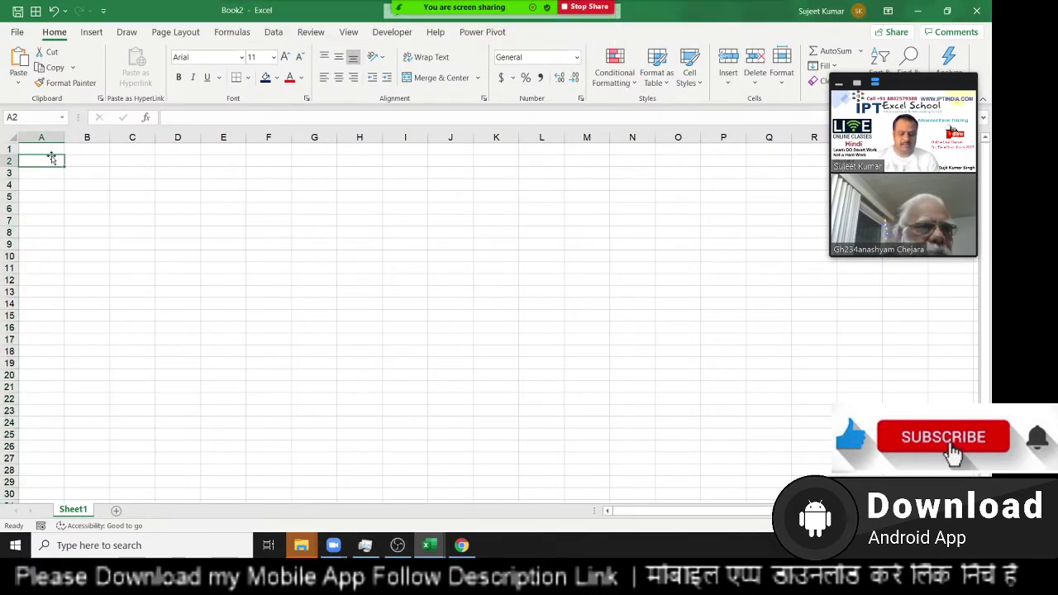
{"action": "key", "text": "Up"}
{"action": "type", "text": "=ra"}
{"action": "key", "text": "Down"}
{"action": "key", "text": "Down"}
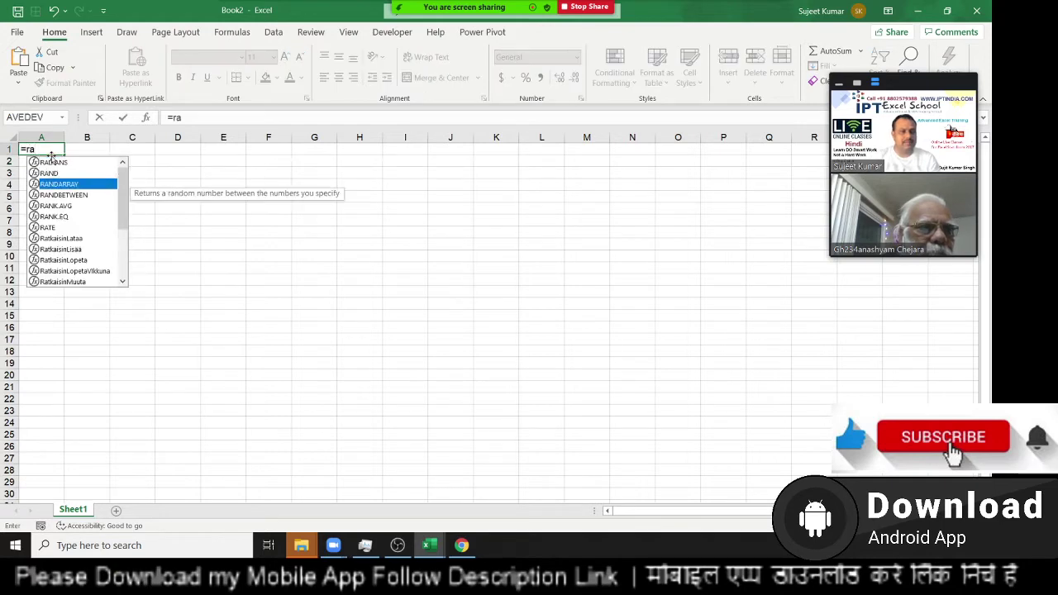
{"action": "key", "text": "Down"}
{"action": "key", "text": "Tab"}
{"action": "type", "text": "10"}
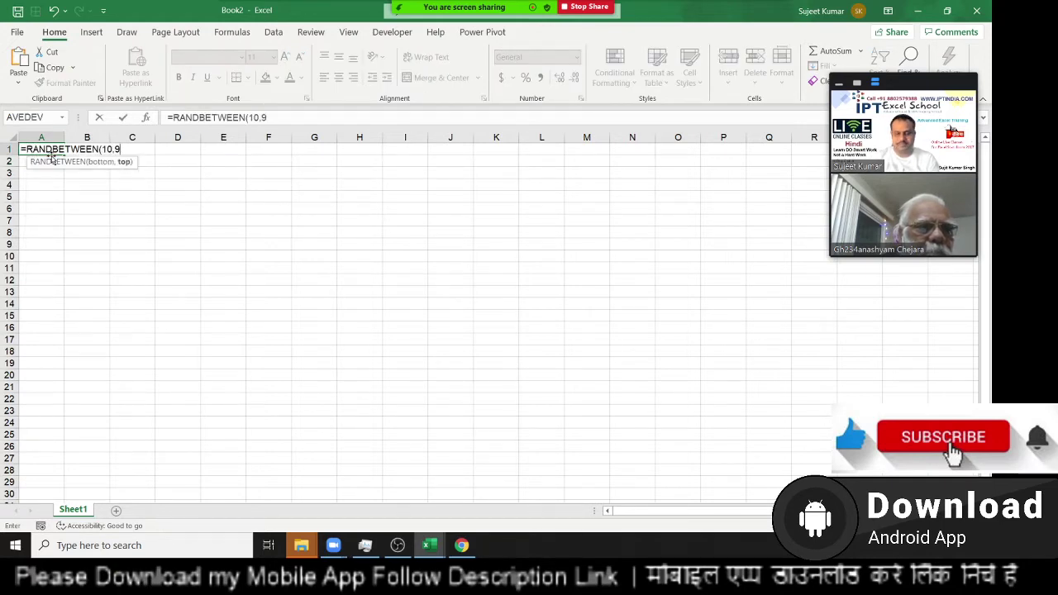
{"action": "key", "text": "Return"}
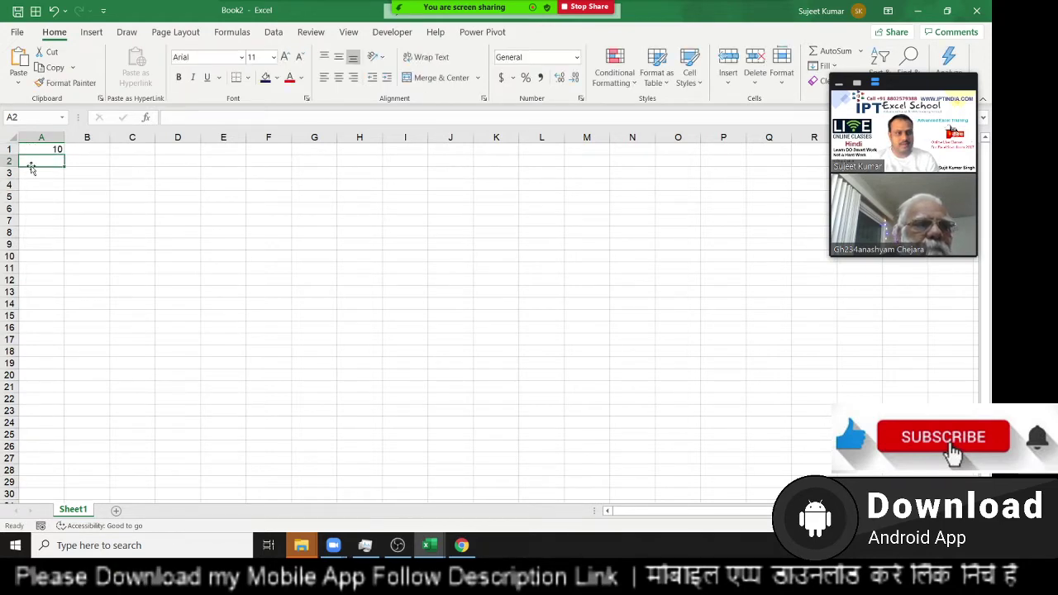
Fill A1:Q28 with the RANDBETWEEN formula, then paste the block back as plain values.
{"action": "mouse_move", "coordinate": [41, 149]}
{"action": "left_mouse_down"}
{"action": "mouse_move", "coordinate": [742, 473]}
{"action": "mouse_move", "coordinate": [778, 469]}
{"action": "left_mouse_up"}
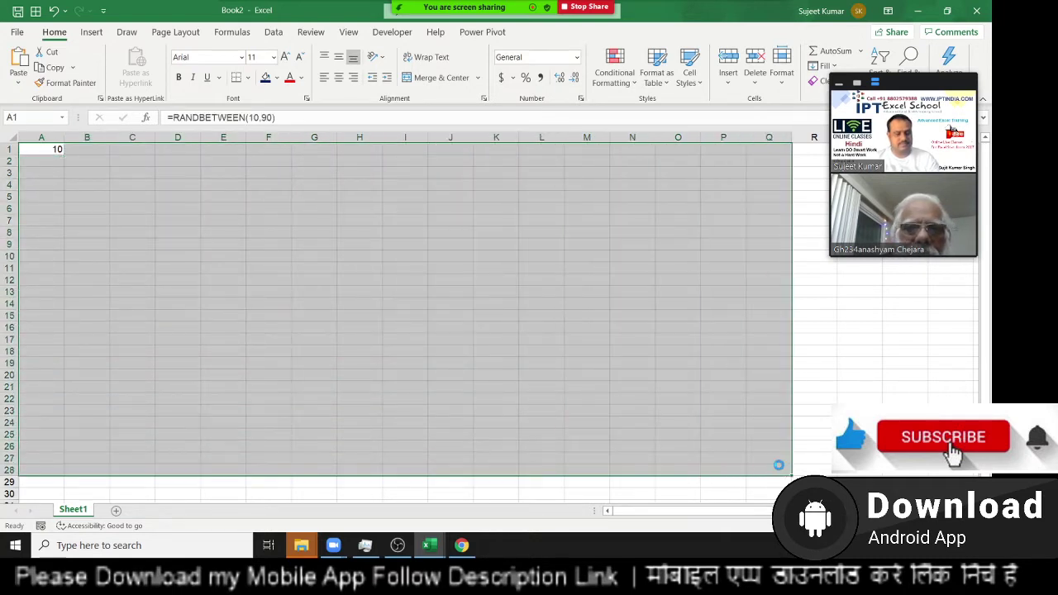
{"action": "key", "text": "ctrl+r"}
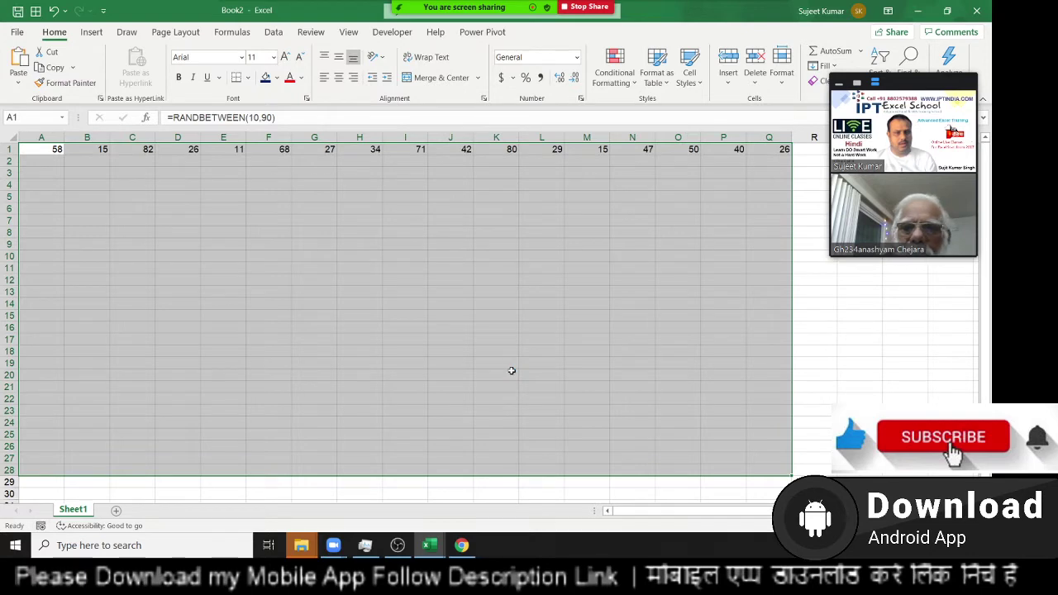
{"action": "key", "text": "ctrl+d"}
{"action": "key", "text": "ctrl+c"}
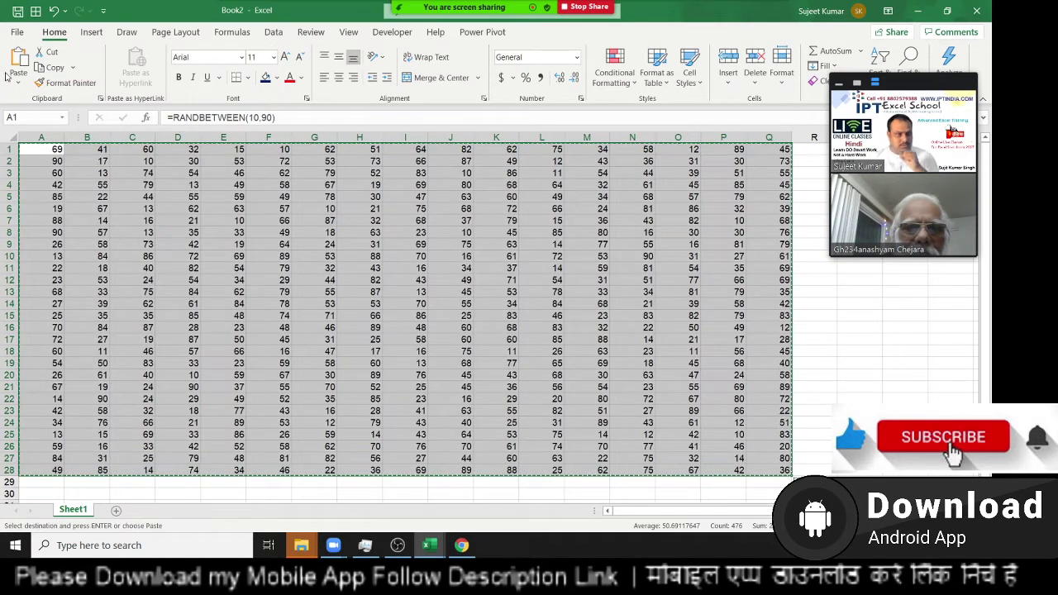
{"action": "left_click", "coordinate": [11, 87]}
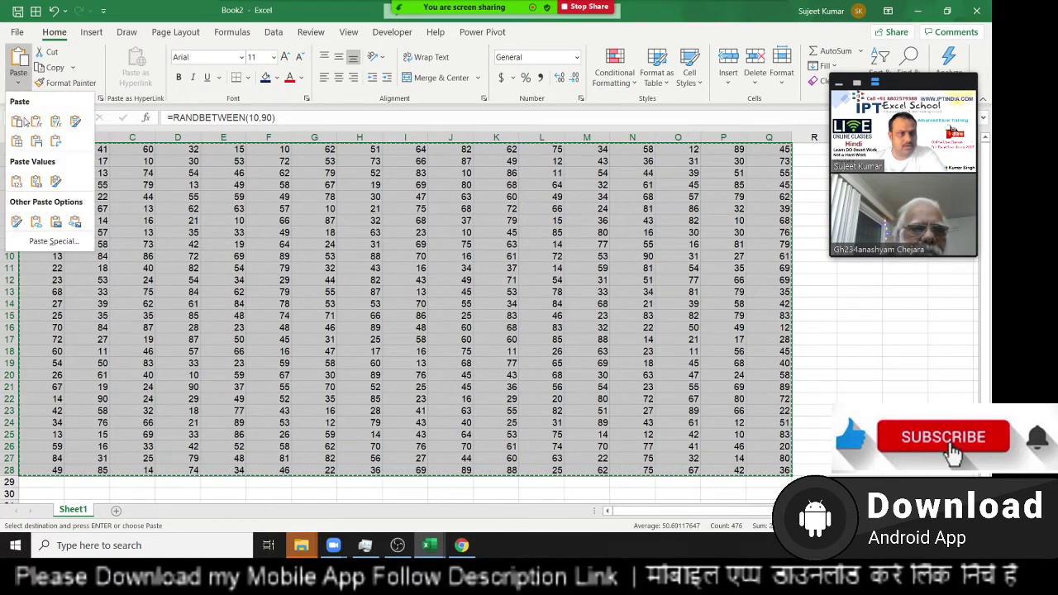
{"action": "left_click", "coordinate": [17, 182]}
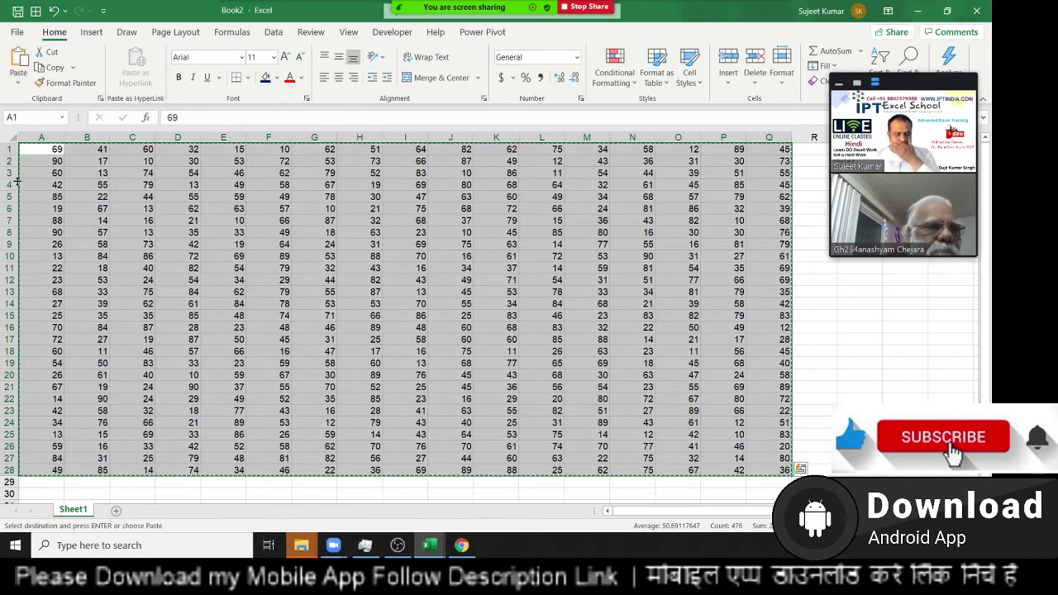
{"action": "left_click", "coordinate": [163, 184]}
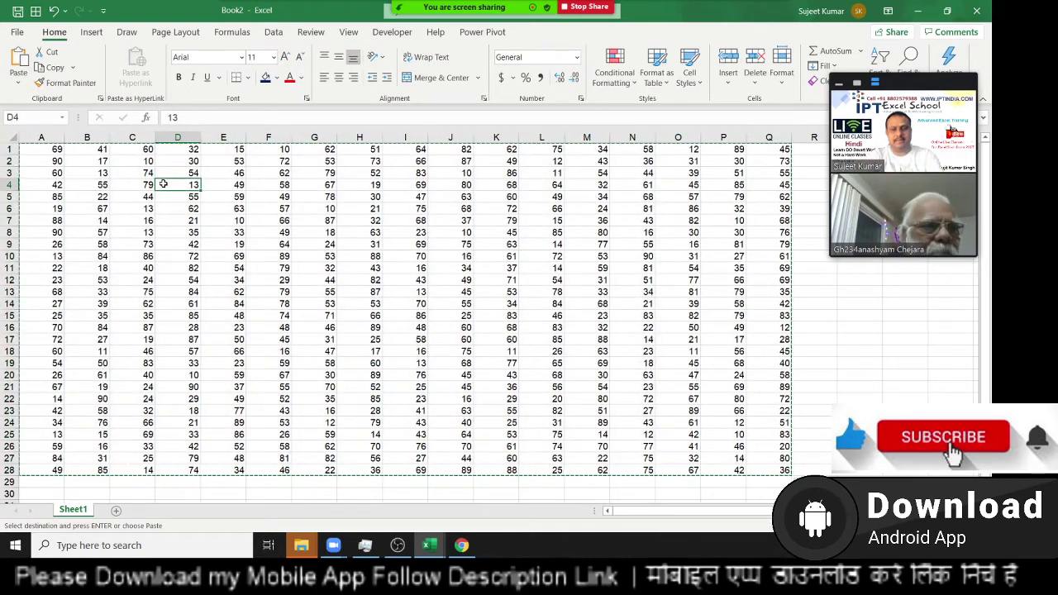
{"action": "key", "text": "Escape"}
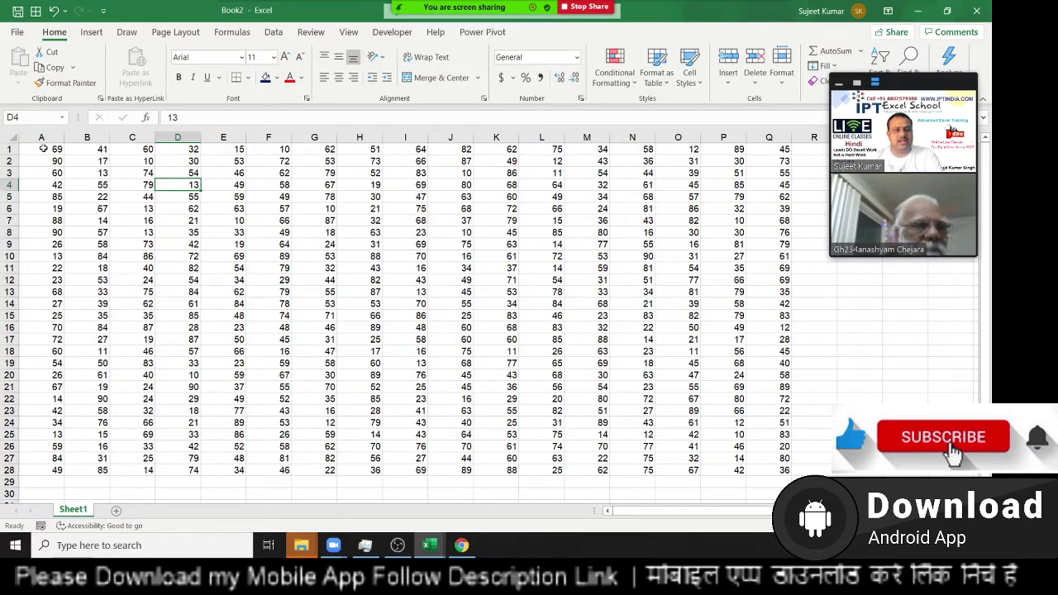
{"action": "left_click_drag", "start_coordinate": [43, 149], "coordinate": [784, 469]}
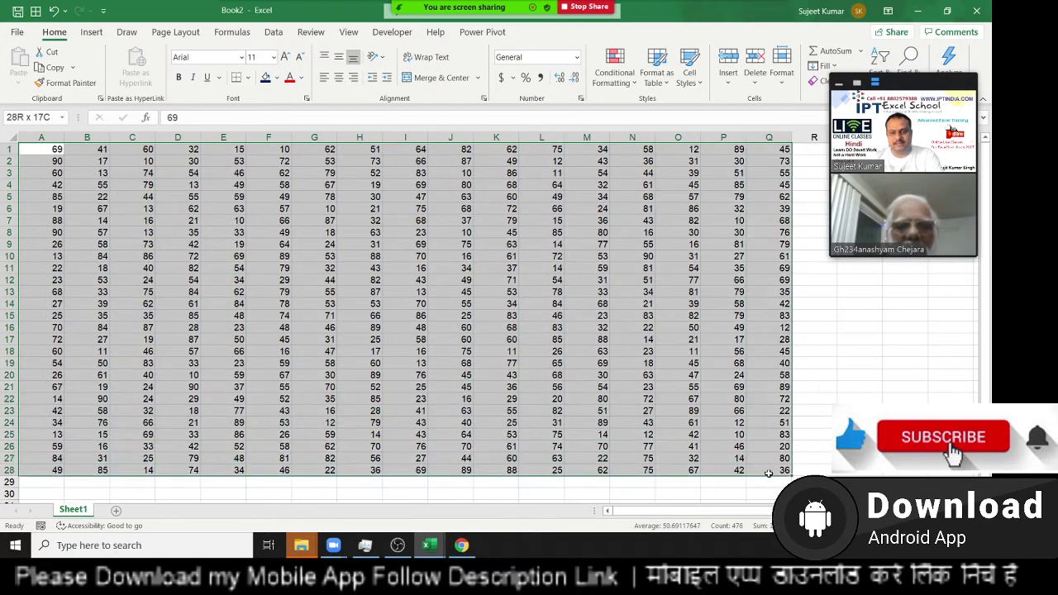
{"action": "left_click", "coordinate": [82, 291]}
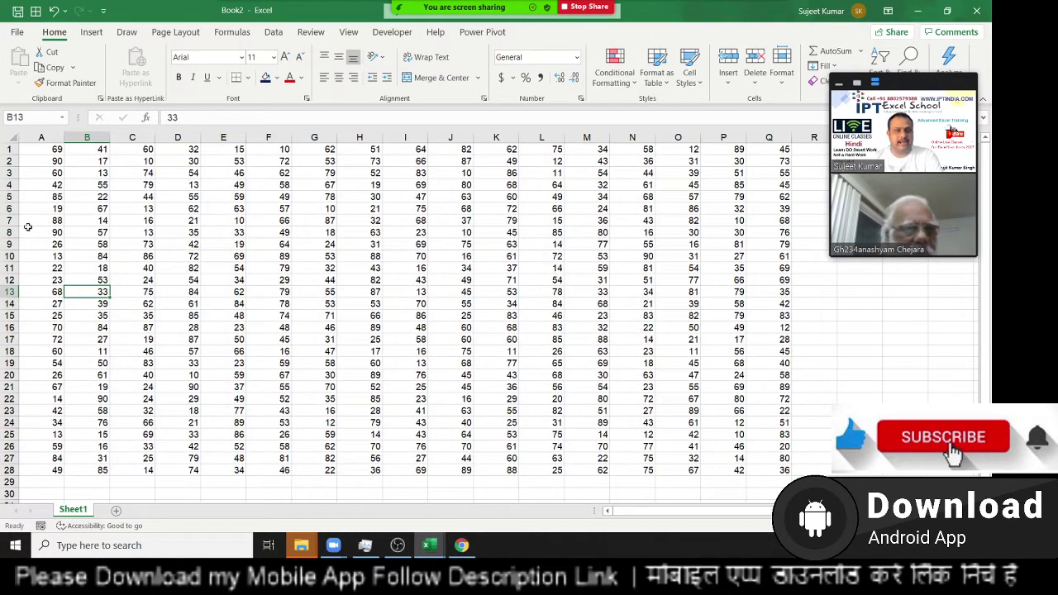
{"action": "left_click", "coordinate": [47, 150]}
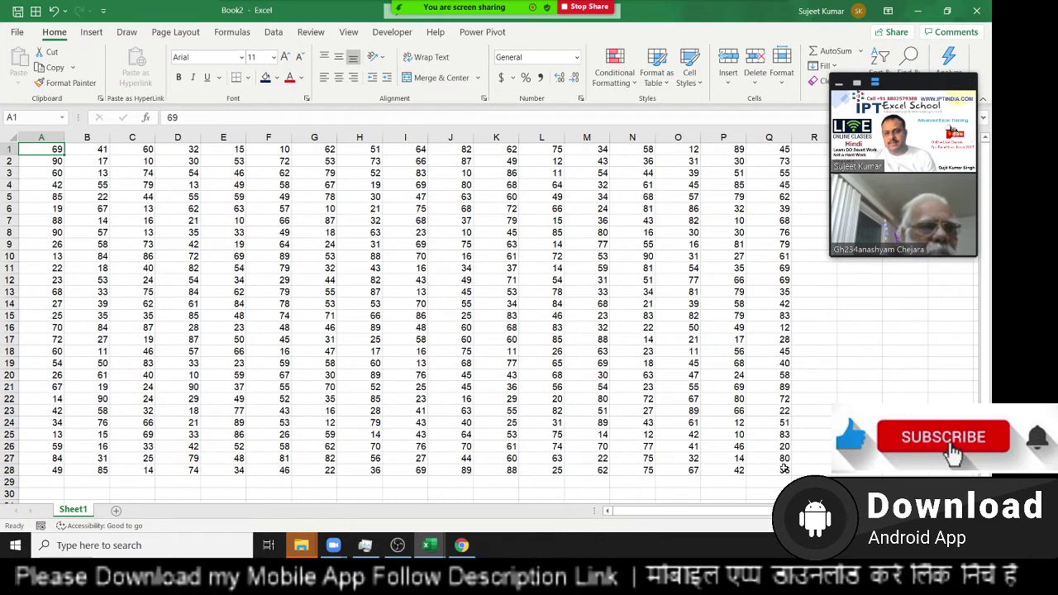
{"action": "left_click", "coordinate": [784, 469], "text": "shift"}
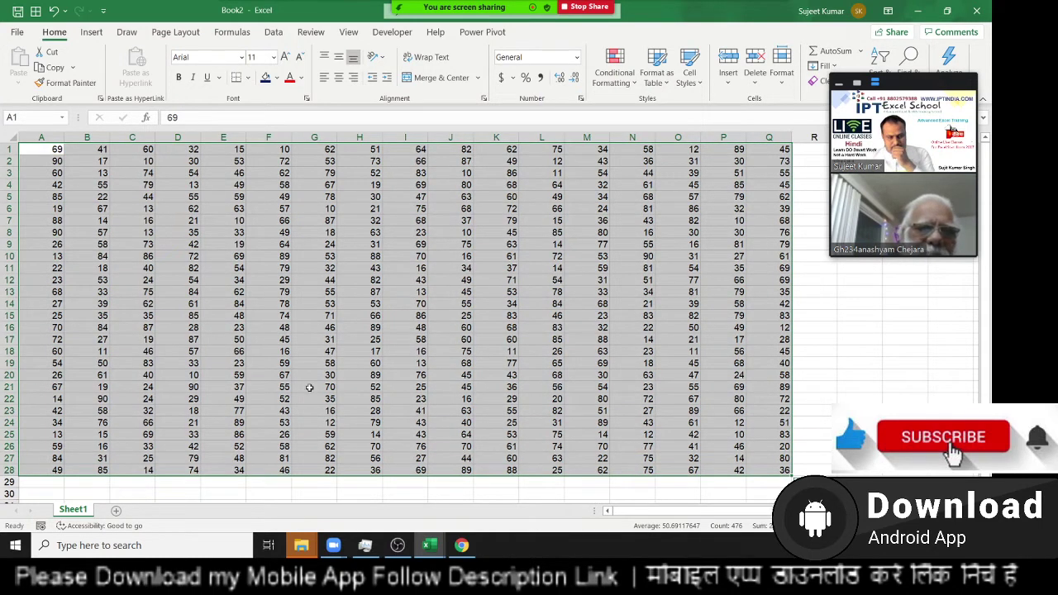
{"action": "left_click", "coordinate": [78, 193]}
{"action": "mouse_move", "coordinate": [45, 149]}
{"action": "left_mouse_down"}
{"action": "mouse_move", "coordinate": [771, 479]}
{"action": "mouse_move", "coordinate": [741, 474]}
{"action": "left_mouse_up"}
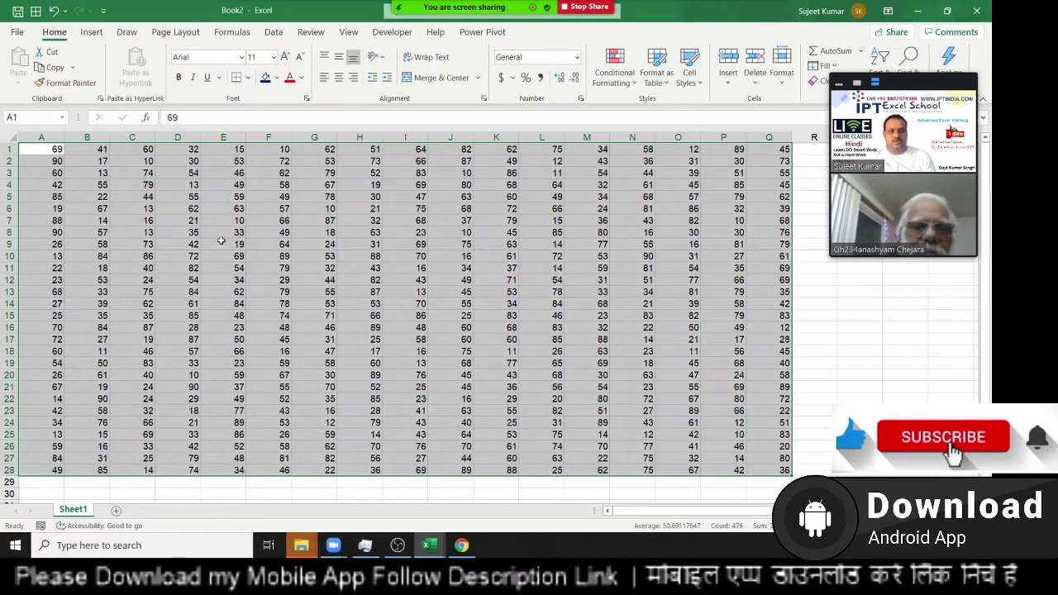
{"action": "left_click", "coordinate": [50, 149]}
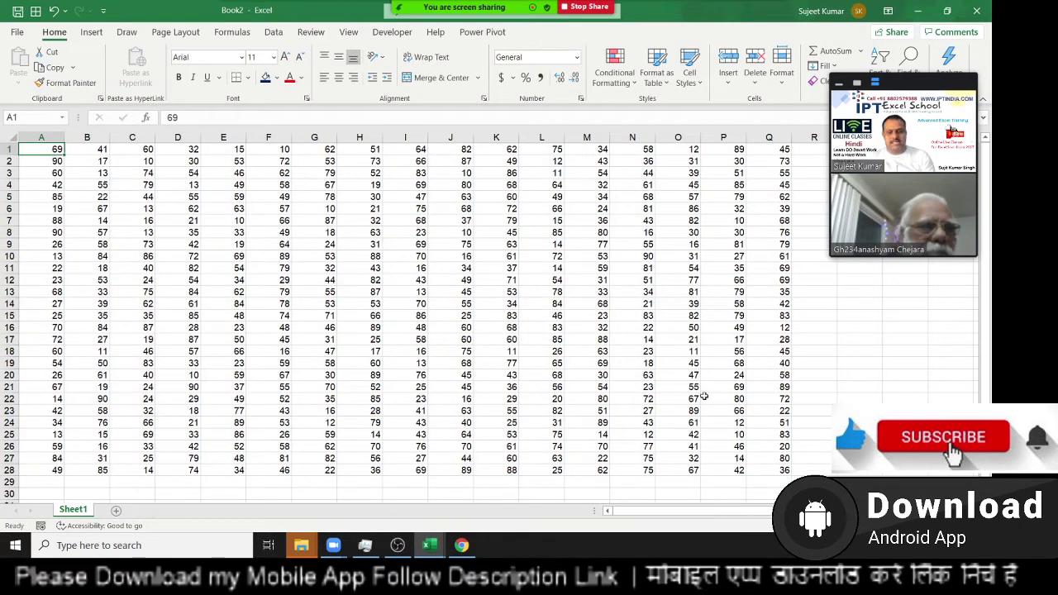
{"action": "left_click", "coordinate": [785, 467], "text": "shift"}
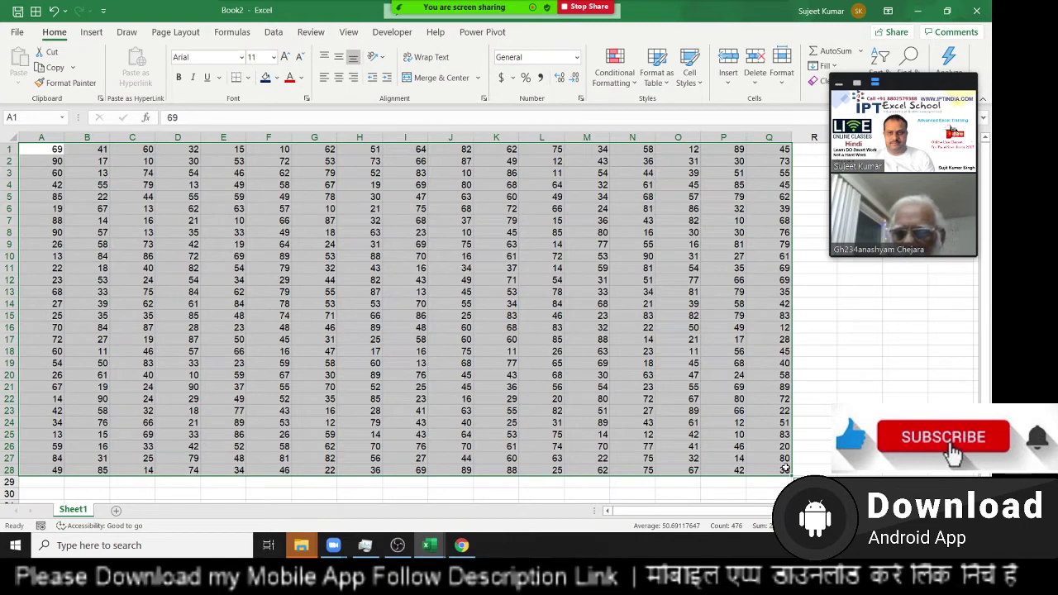
{"action": "left_click_drag", "start_coordinate": [360, 322], "coordinate": [463, 376]}
{"action": "scroll", "coordinate": [405, 347], "scroll_direction": "down", "scroll_amount": 3}
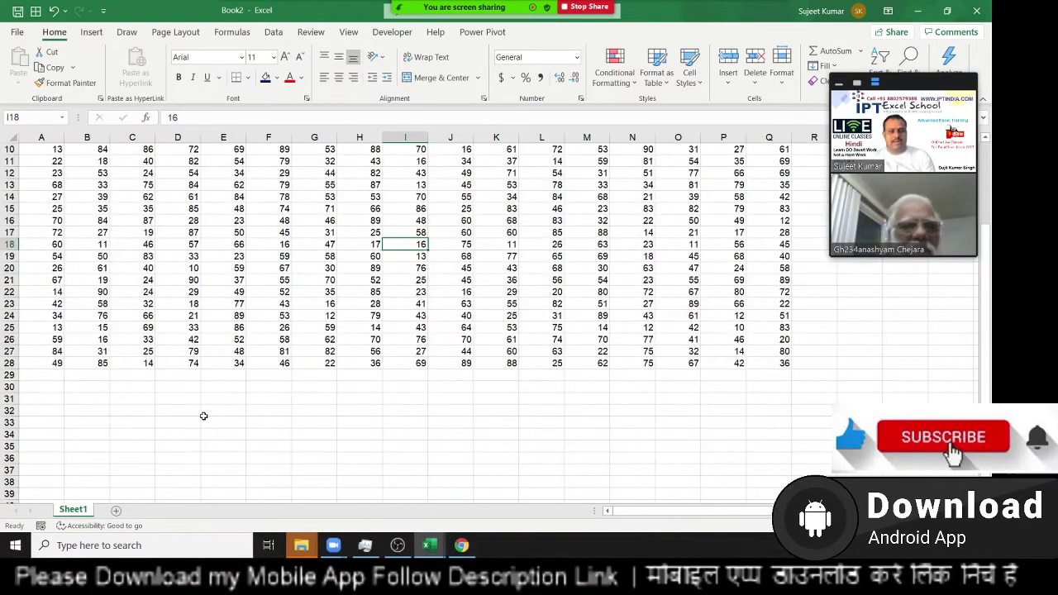
{"action": "left_click", "coordinate": [148, 395]}
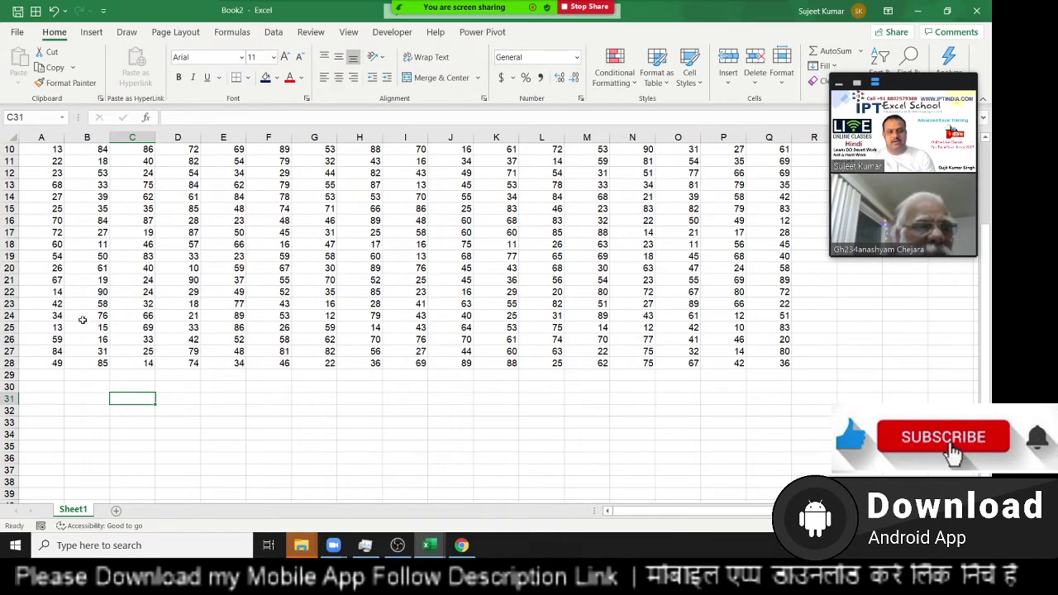
{"action": "left_click", "coordinate": [71, 425], "text": "shift"}
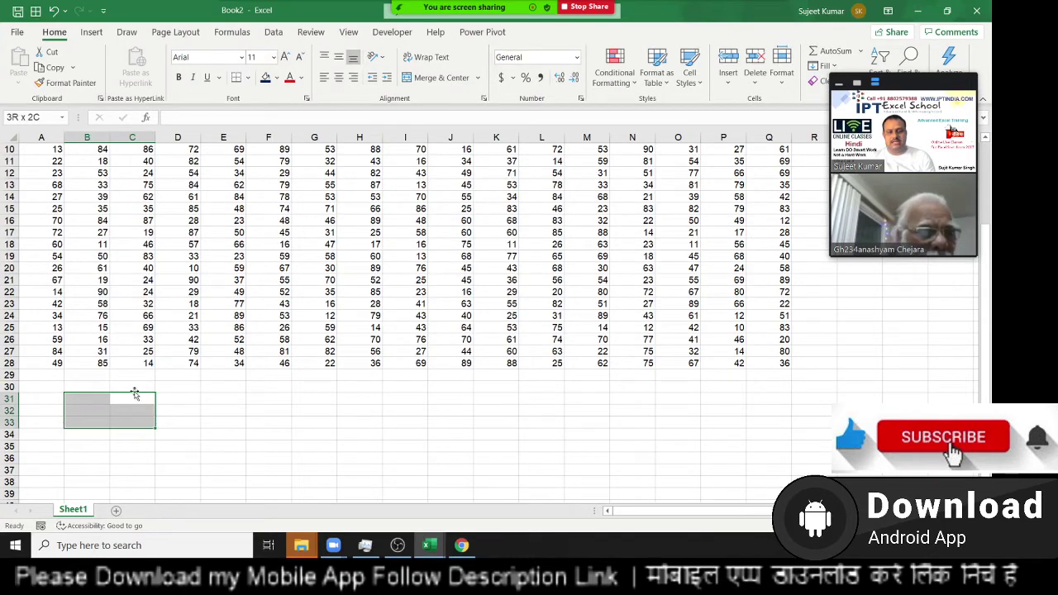
{"action": "left_click_drag", "start_coordinate": [132, 398], "coordinate": [79, 327]}
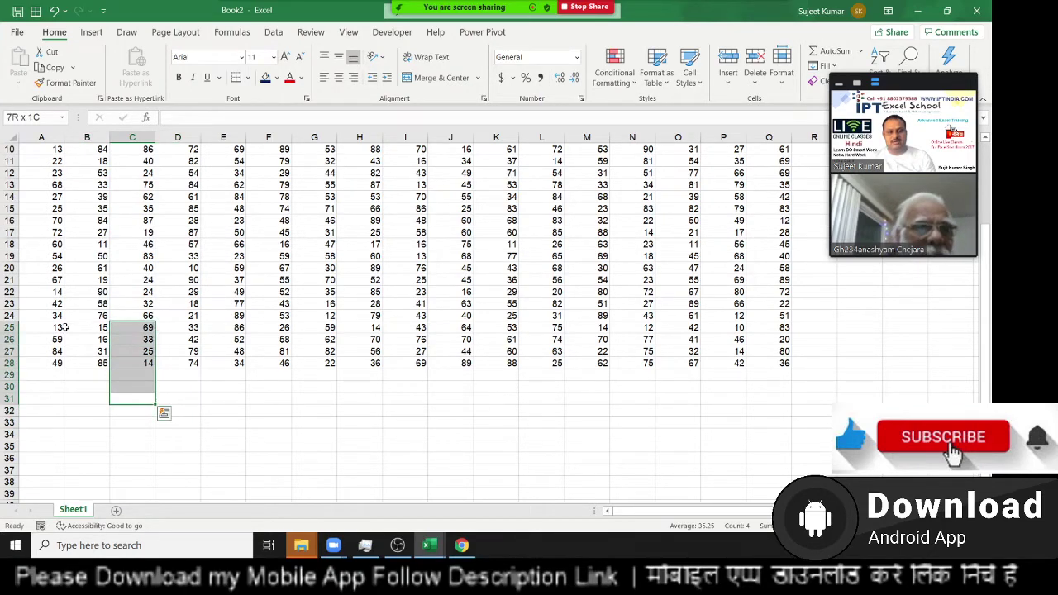
{"action": "left_click_drag", "start_coordinate": [54, 427], "coordinate": [319, 340]}
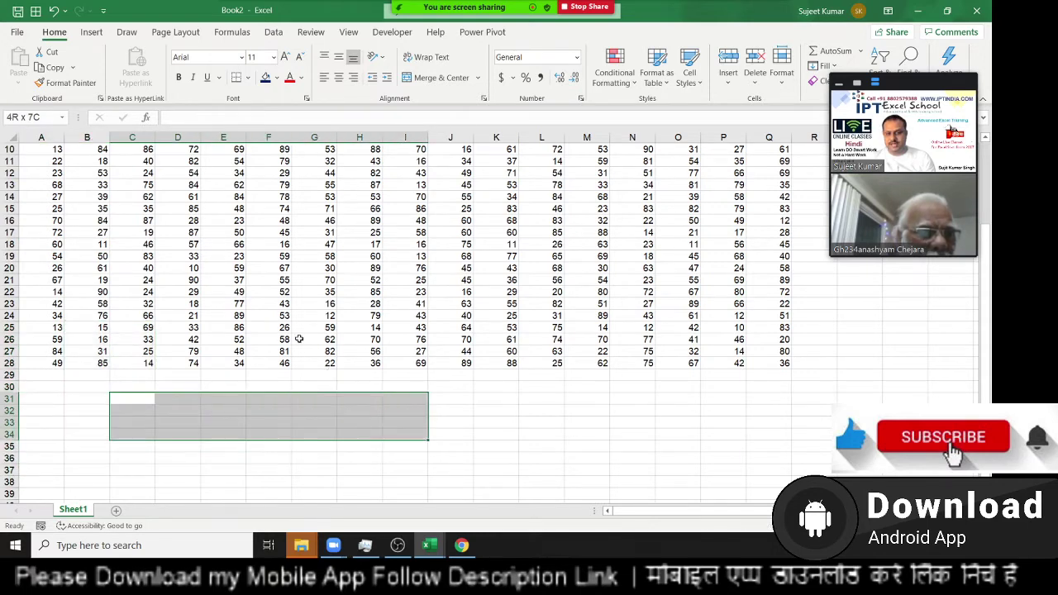
{"action": "scroll", "coordinate": [128, 248], "scroll_direction": "up", "scroll_amount": 3}
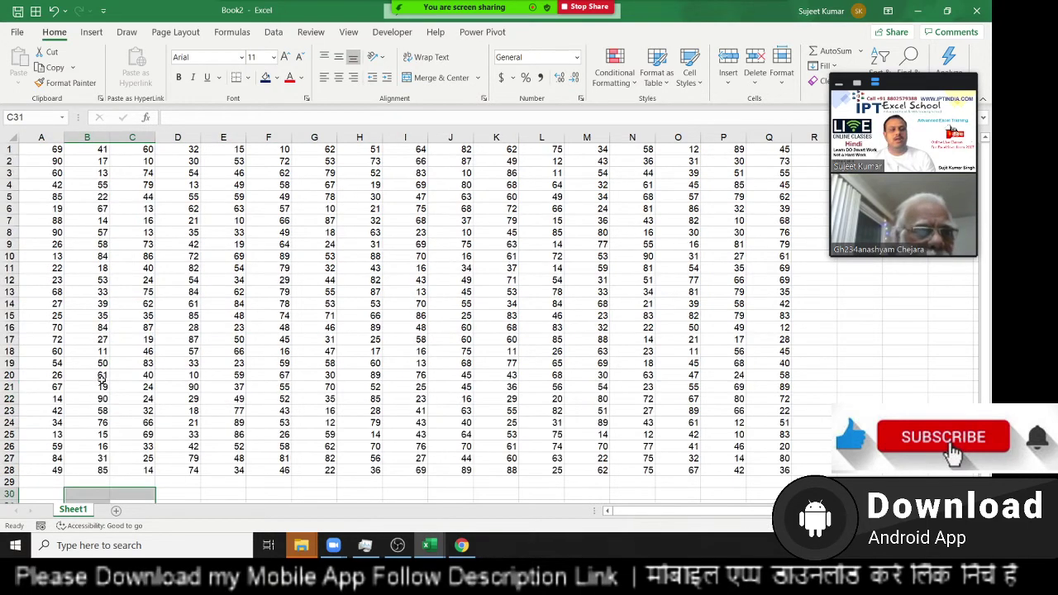
{"action": "left_click", "coordinate": [129, 208]}
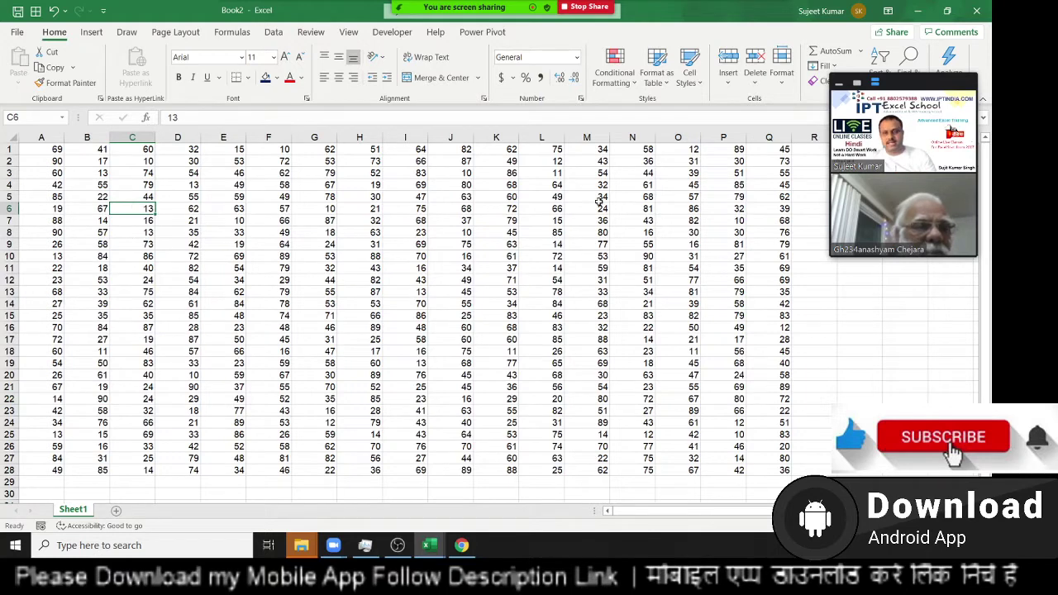
{"action": "mouse_move", "coordinate": [942, 97]}
{"action": "left_mouse_down"}
{"action": "mouse_move", "coordinate": [959, 204]}
{"action": "mouse_move", "coordinate": [955, 113]}
{"action": "left_mouse_up"}
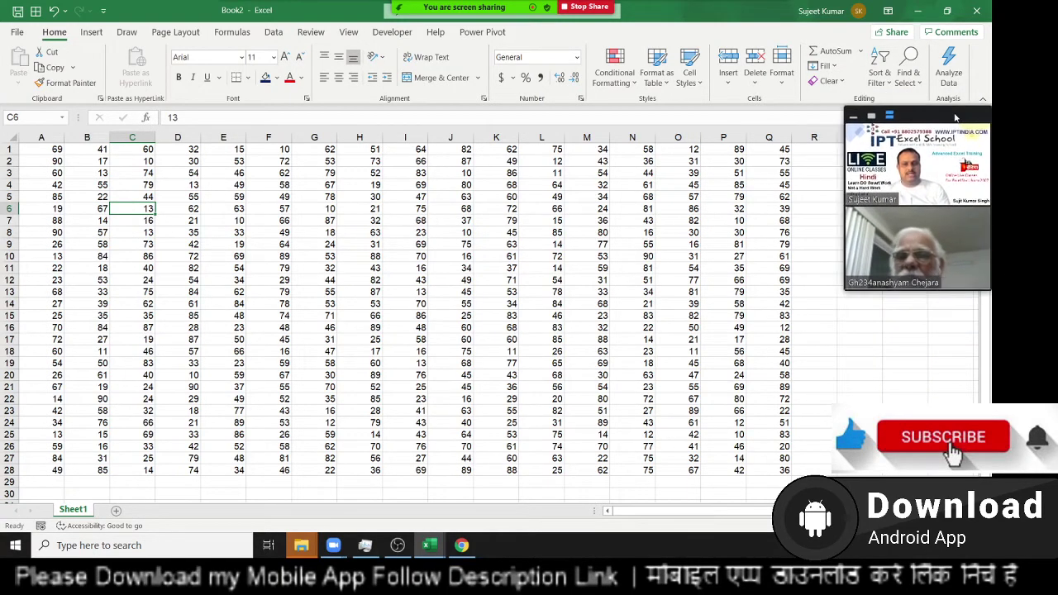
{"action": "left_click", "coordinate": [76, 202]}
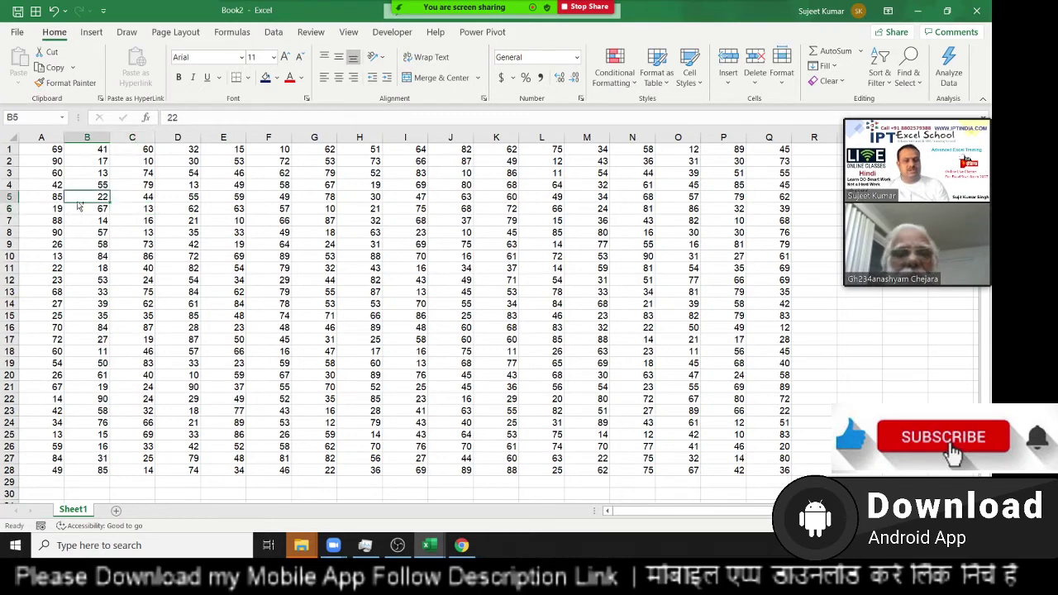
{"action": "key", "text": "ctrl+a"}
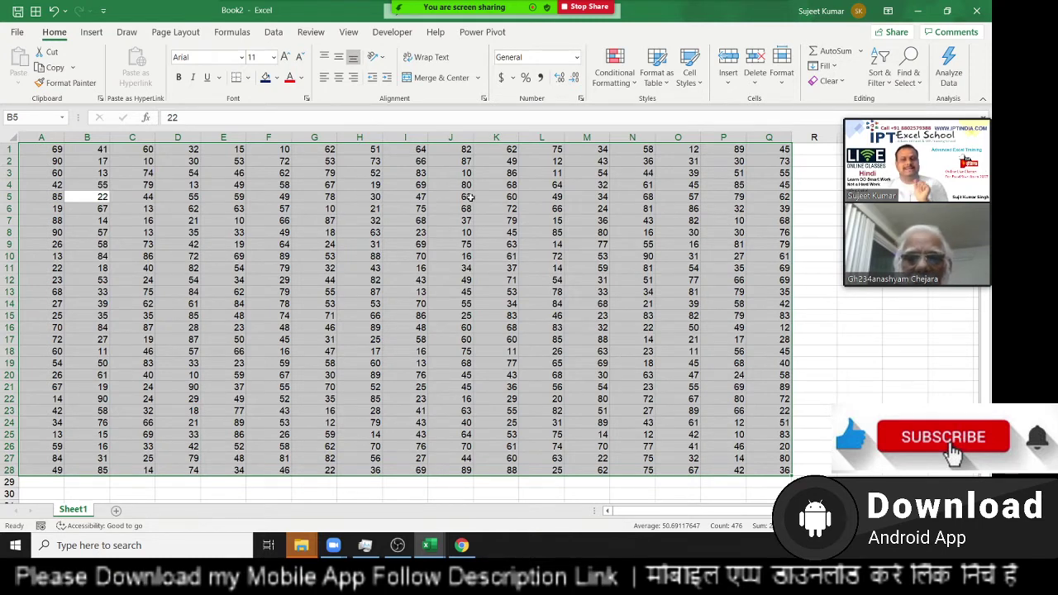
{"action": "left_click", "coordinate": [560, 241]}
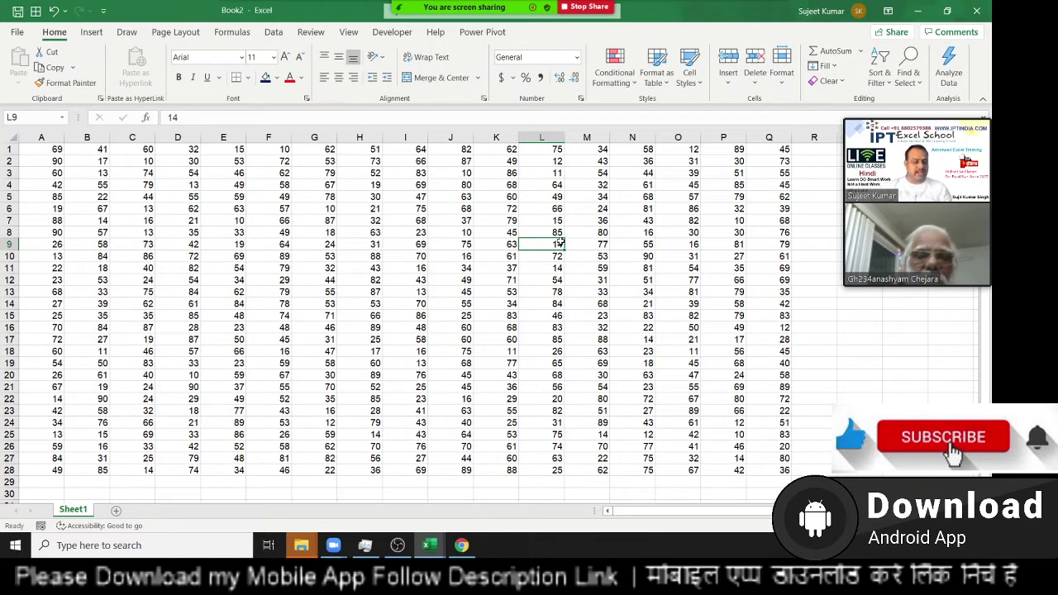
{"action": "key", "text": "ctrl+a"}
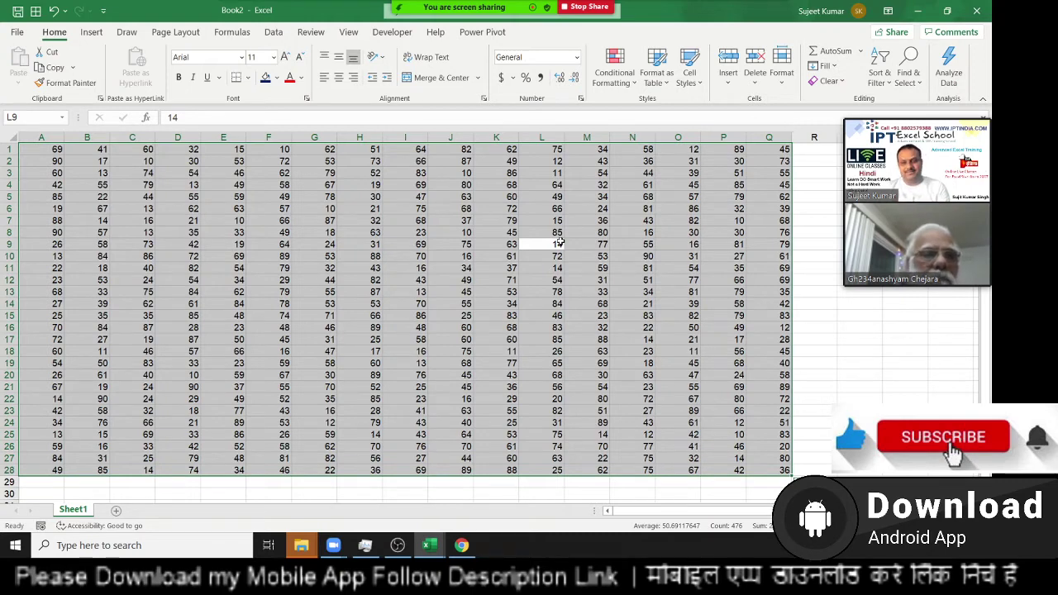
{"action": "key", "text": "Up"}
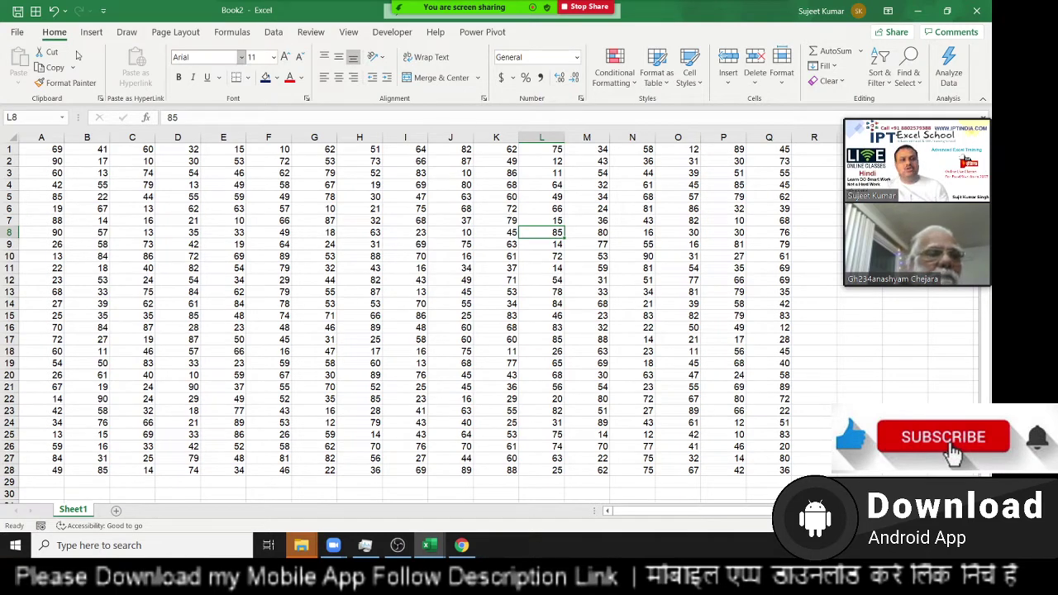
{"action": "left_click", "coordinate": [886, 85]}
{"action": "left_click", "coordinate": [909, 75]}
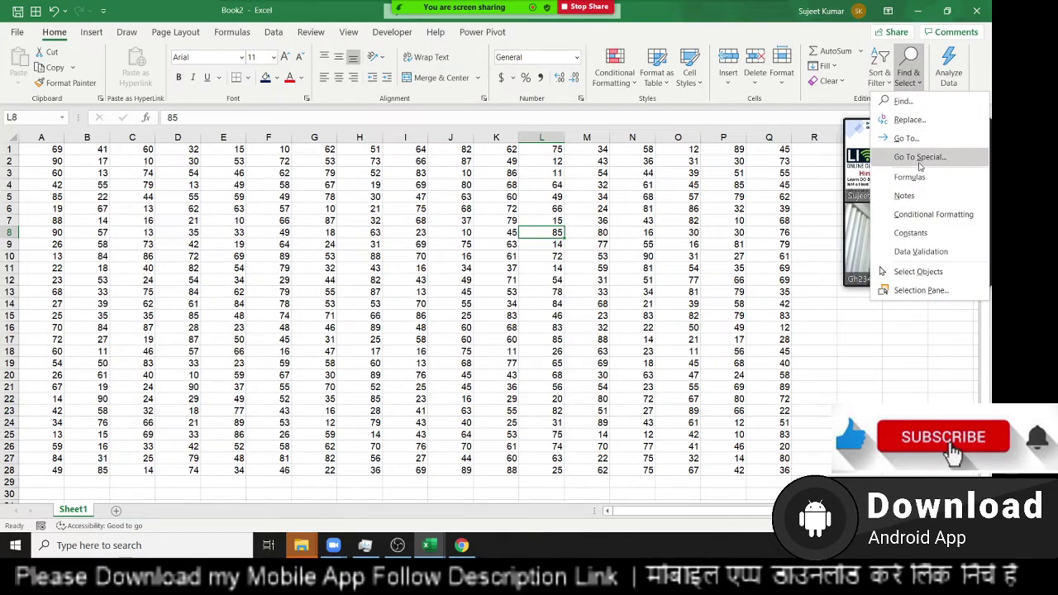
{"action": "left_click", "coordinate": [920, 157]}
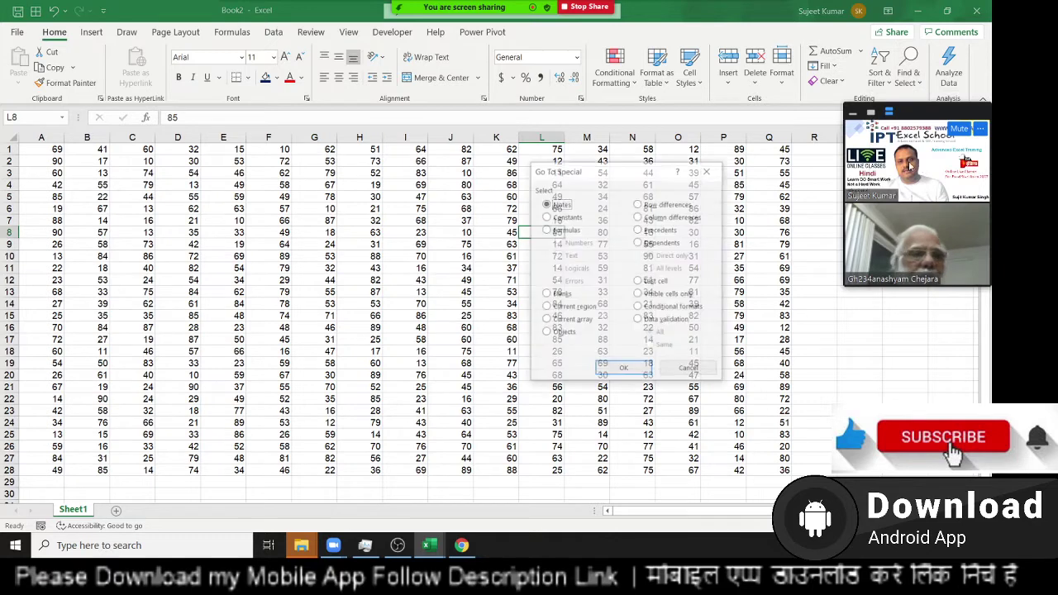
{"action": "left_click", "coordinate": [574, 307]}
{"action": "left_click_drag", "start_coordinate": [608, 180], "coordinate": [462, 169]}
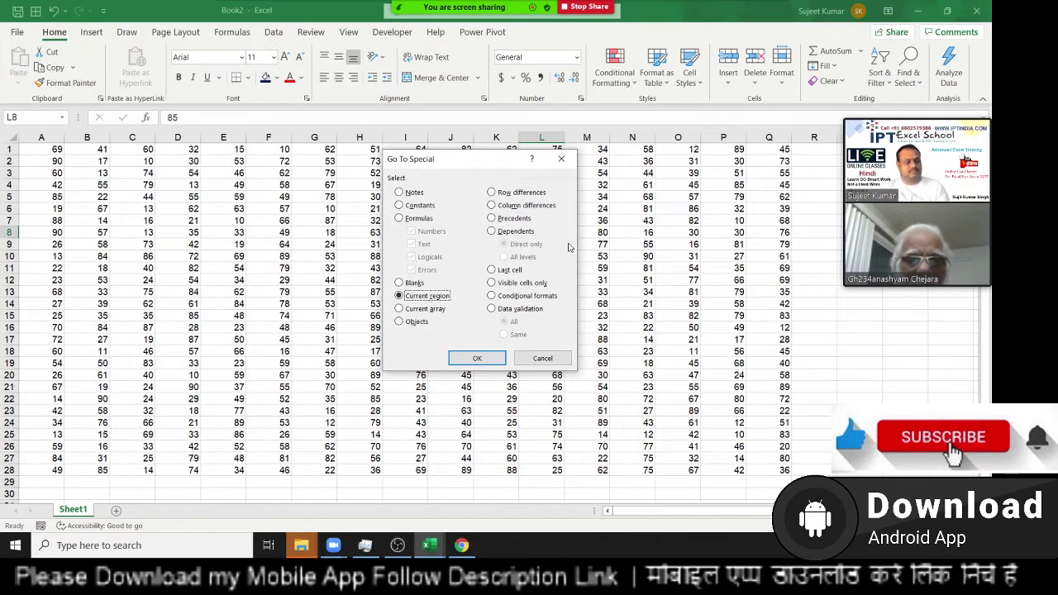
{"action": "key", "text": "Escape"}
{"action": "left_click", "coordinate": [91, 231]}
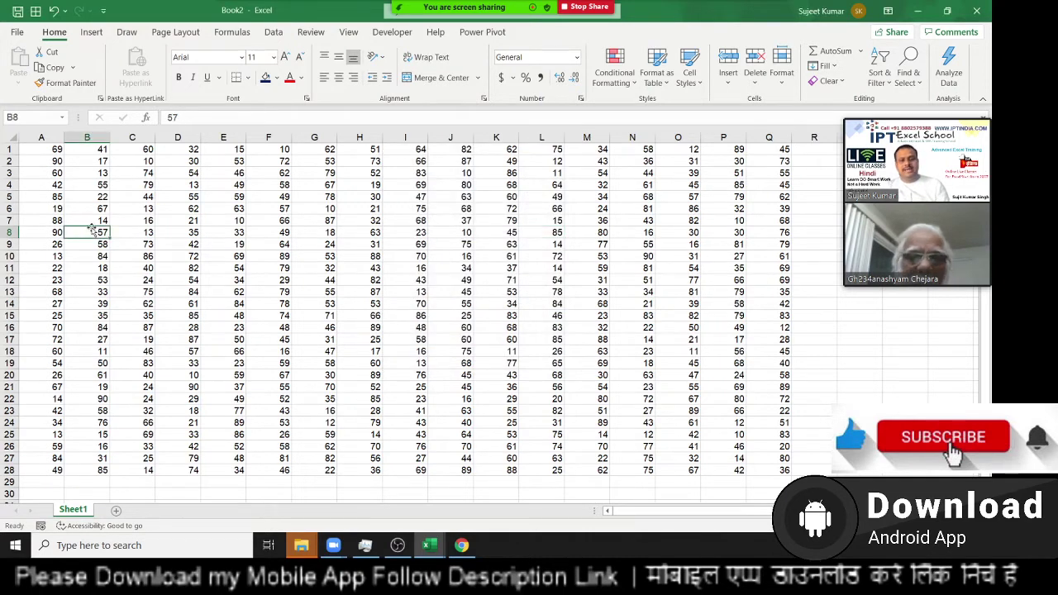
{"action": "left_click", "coordinate": [134, 198]}
{"action": "left_click", "coordinate": [319, 138]}
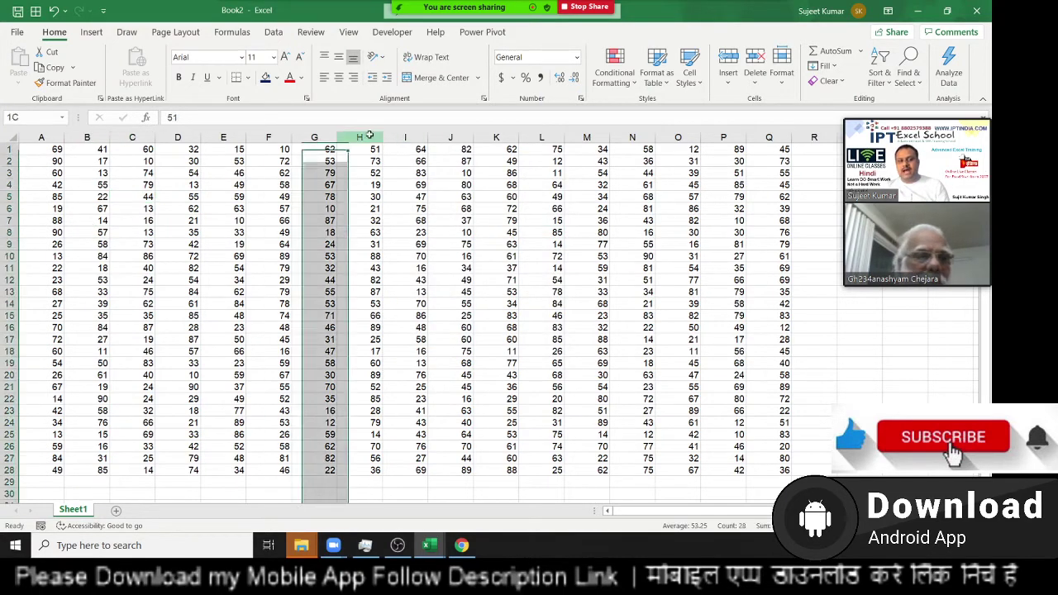
{"action": "left_click", "coordinate": [370, 137]}
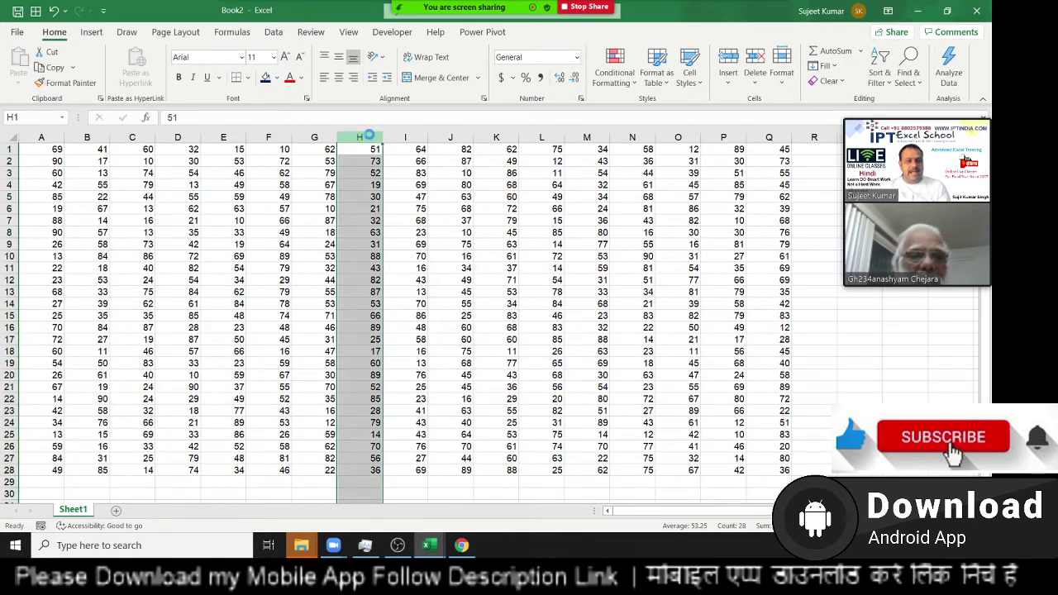
{"action": "key", "text": "ctrl+shift+plus"}
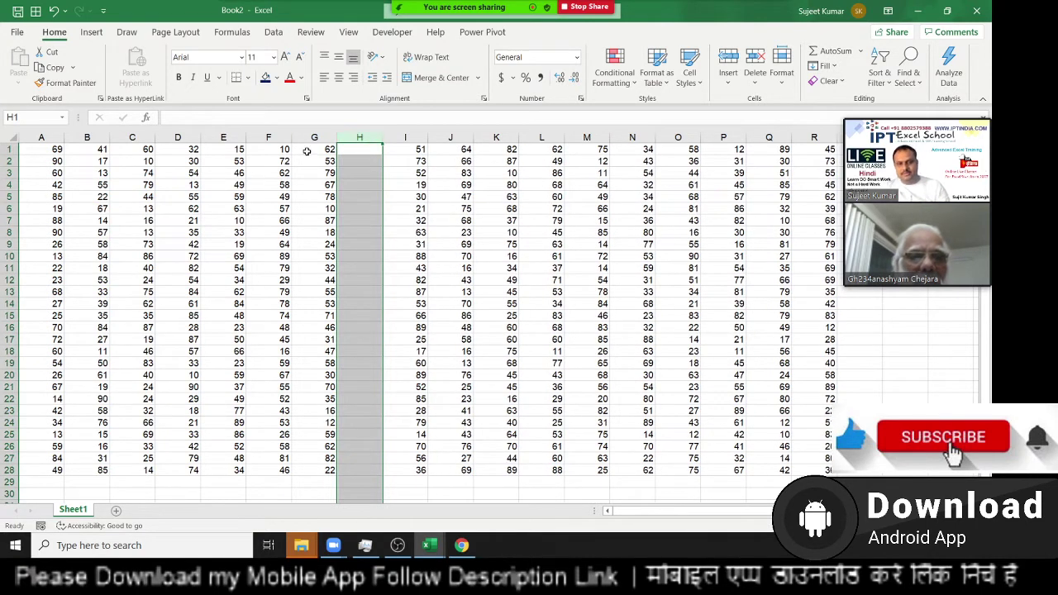
{"action": "left_click", "coordinate": [305, 167]}
{"action": "left_click", "coordinate": [71, 160]}
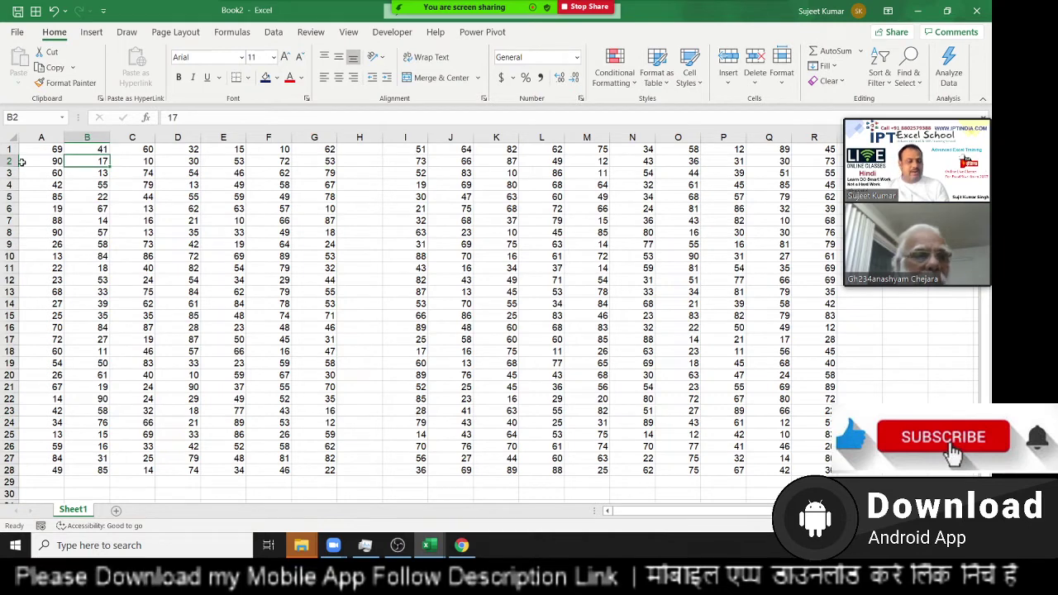
{"action": "key", "text": "ctrl+a"}
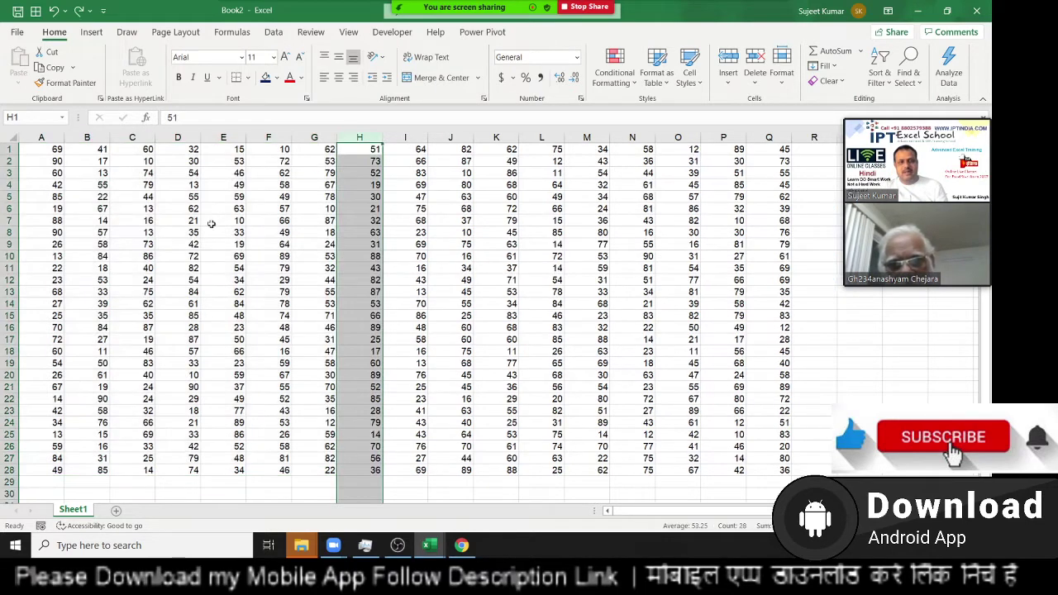
{"action": "left_click", "coordinate": [180, 241]}
{"action": "left_click", "coordinate": [8, 280]}
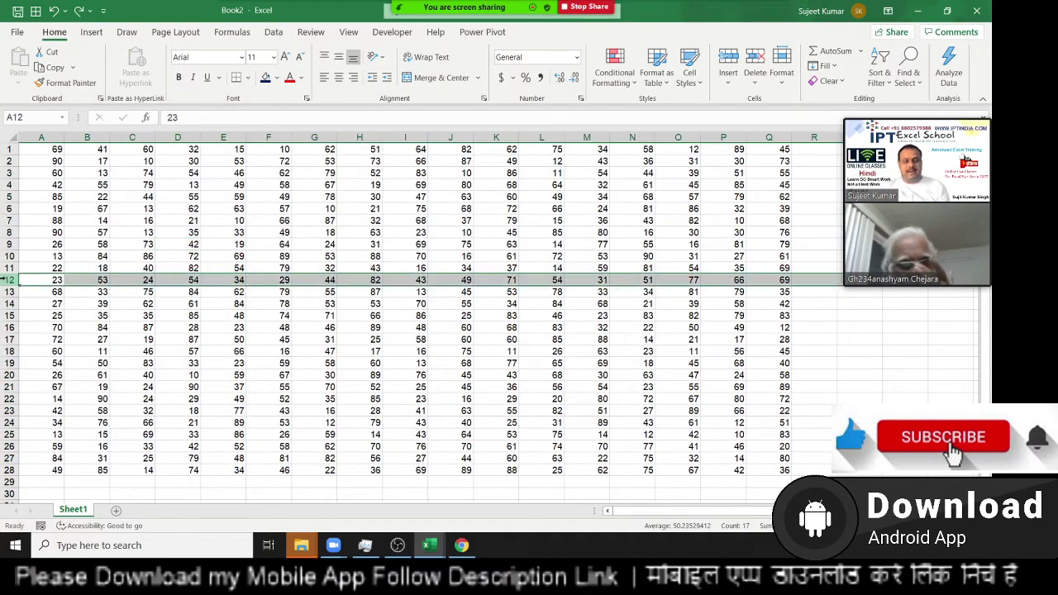
{"action": "key", "text": "ctrl+plus"}
{"action": "left_click", "coordinate": [36, 169]}
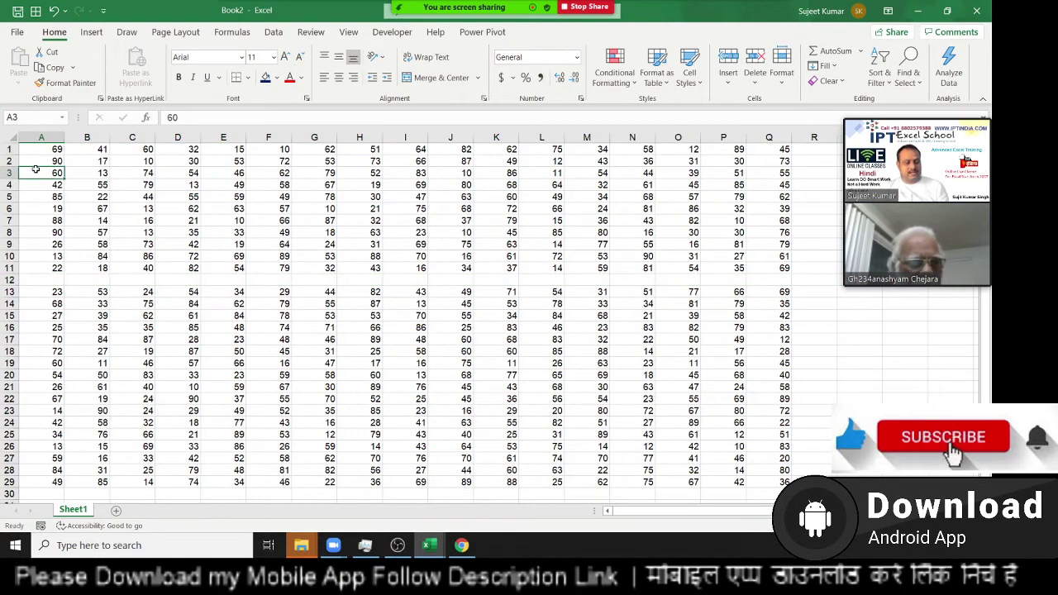
{"action": "key", "text": "ctrl+a"}
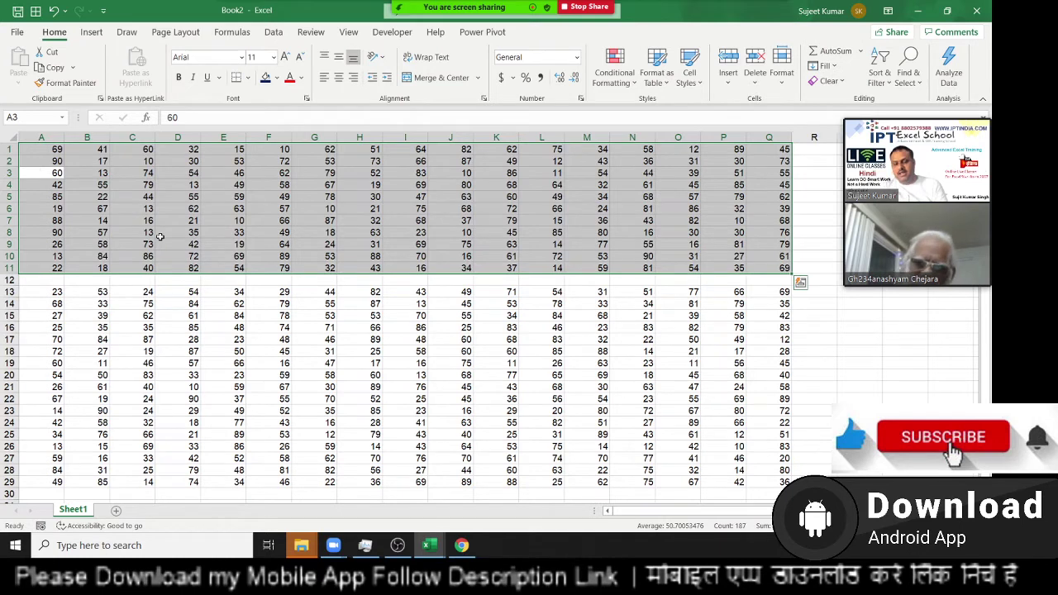
{"action": "left_click", "coordinate": [10, 280]}
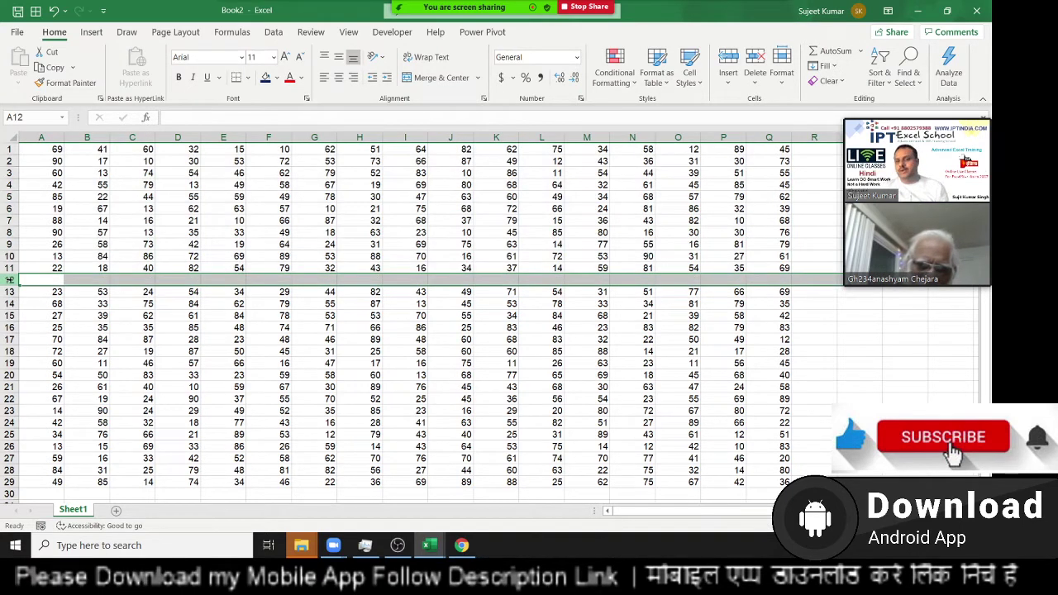
{"action": "left_click", "coordinate": [202, 282]}
{"action": "type", "text": "s"}
{"action": "left_click", "coordinate": [434, 280]}
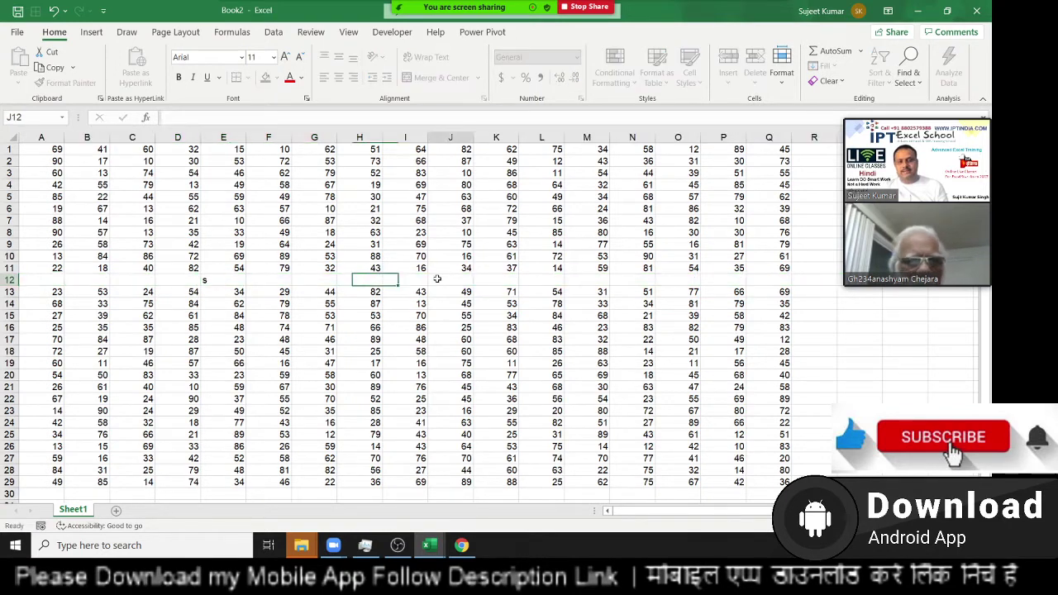
{"action": "type", "text": "s"}
{"action": "left_click", "coordinate": [180, 208]}
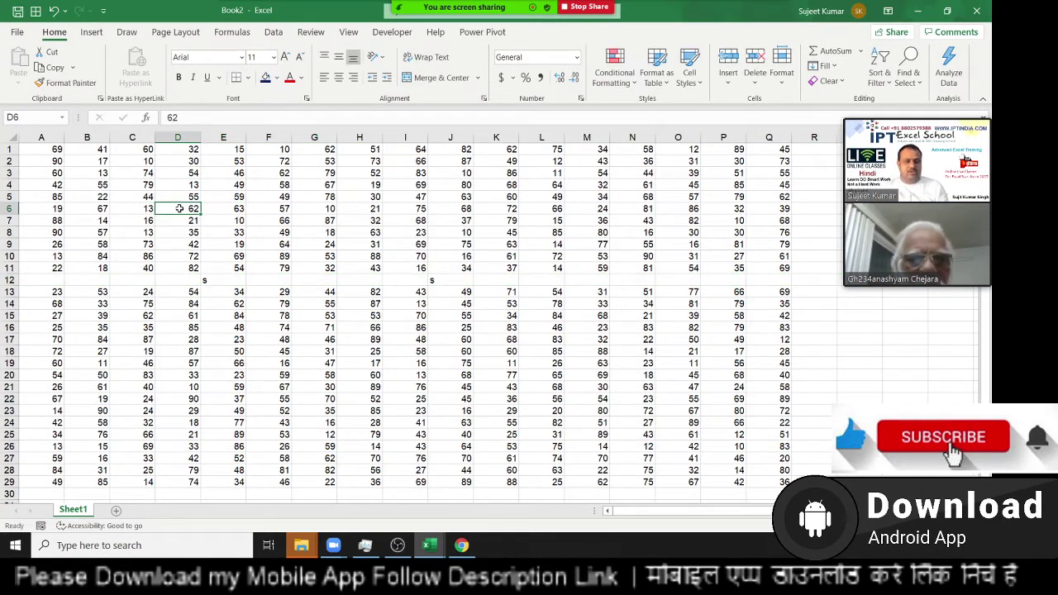
{"action": "key", "text": "ctrl+a"}
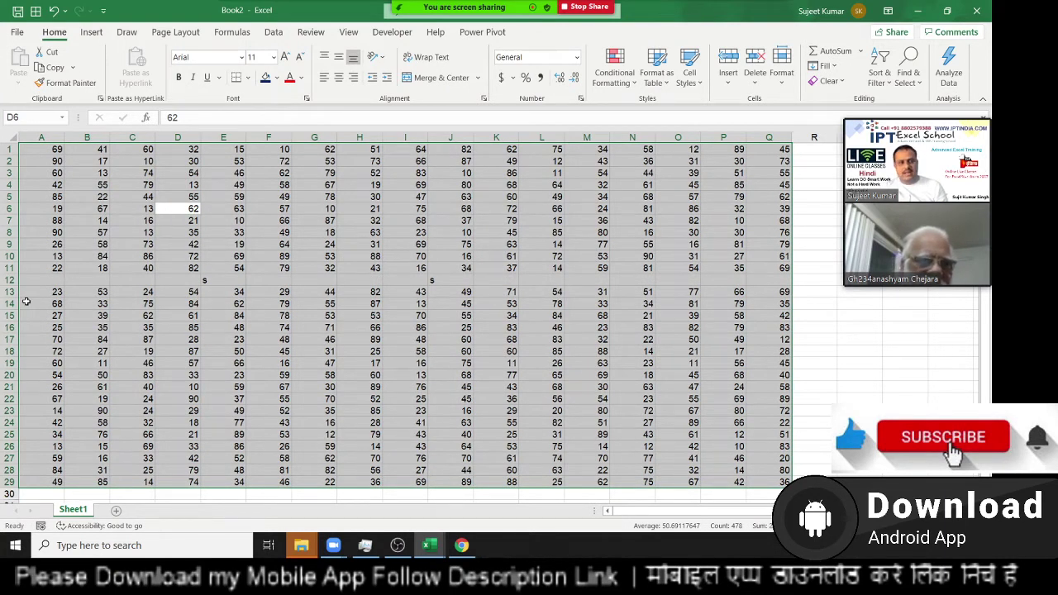
{"action": "left_click", "coordinate": [10, 281]}
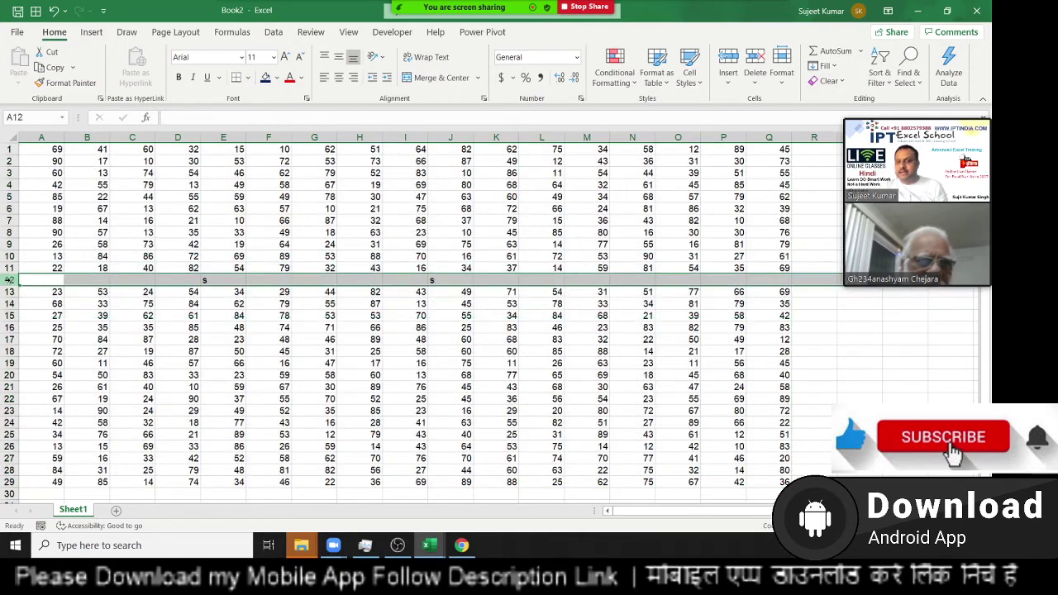
{"action": "key", "text": "ctrl+minus"}
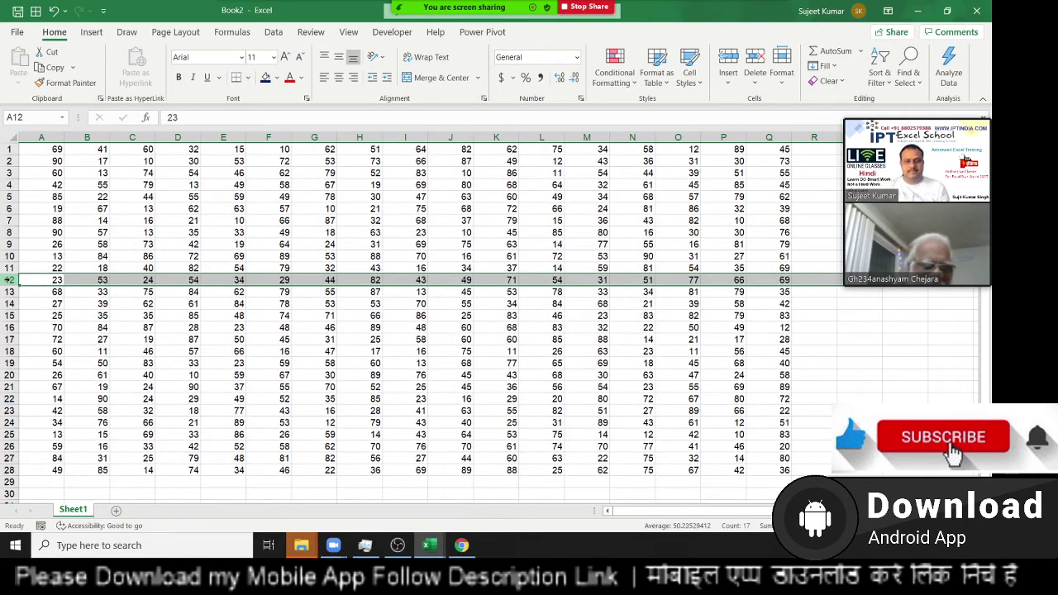
{"action": "left_click", "coordinate": [494, 255]}
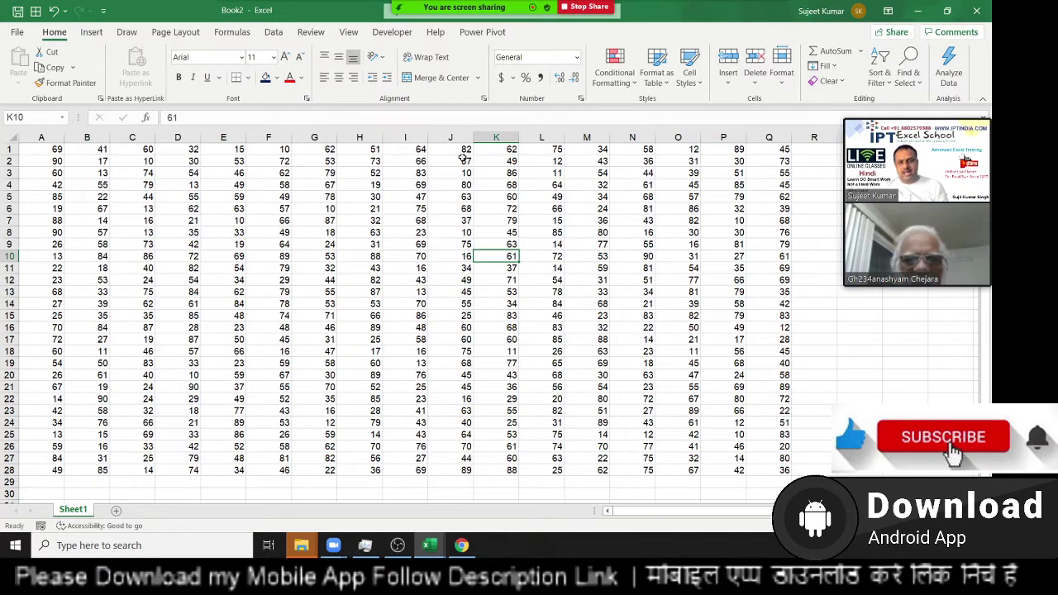
{"action": "scroll", "coordinate": [148, 234], "scroll_direction": "down", "scroll_amount": 4}
{"action": "scroll", "coordinate": [148, 234], "scroll_direction": "up", "scroll_amount": 4}
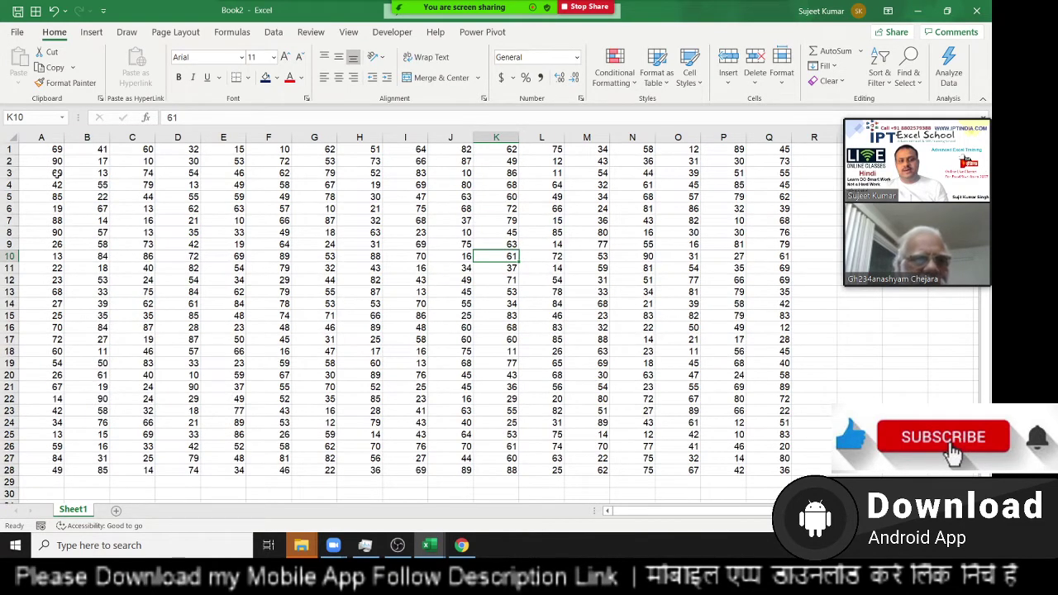
{"action": "left_click", "coordinate": [33, 151]}
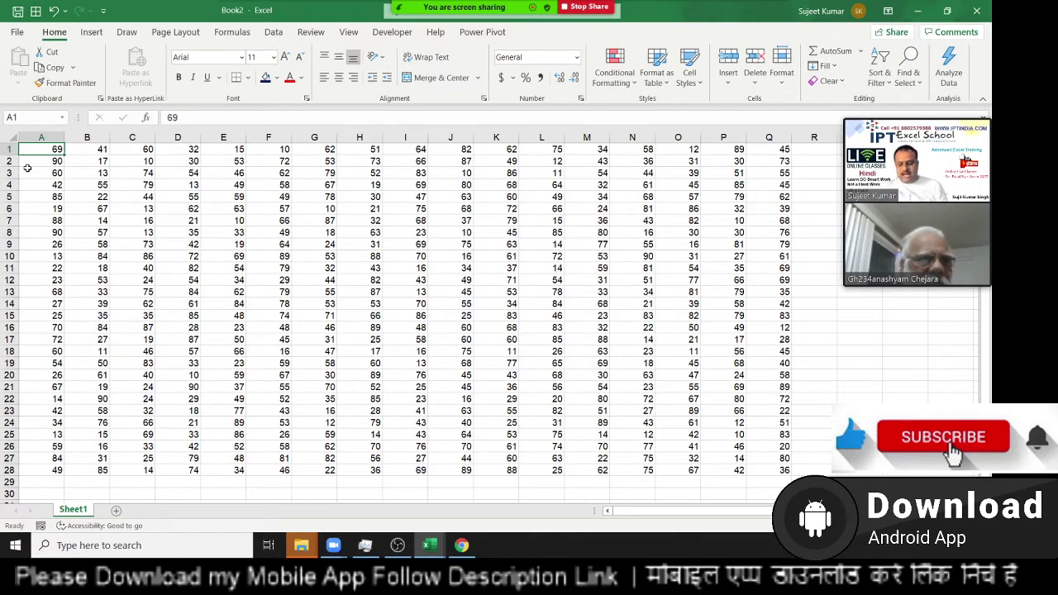
{"action": "key", "text": "ctrl+Down"}
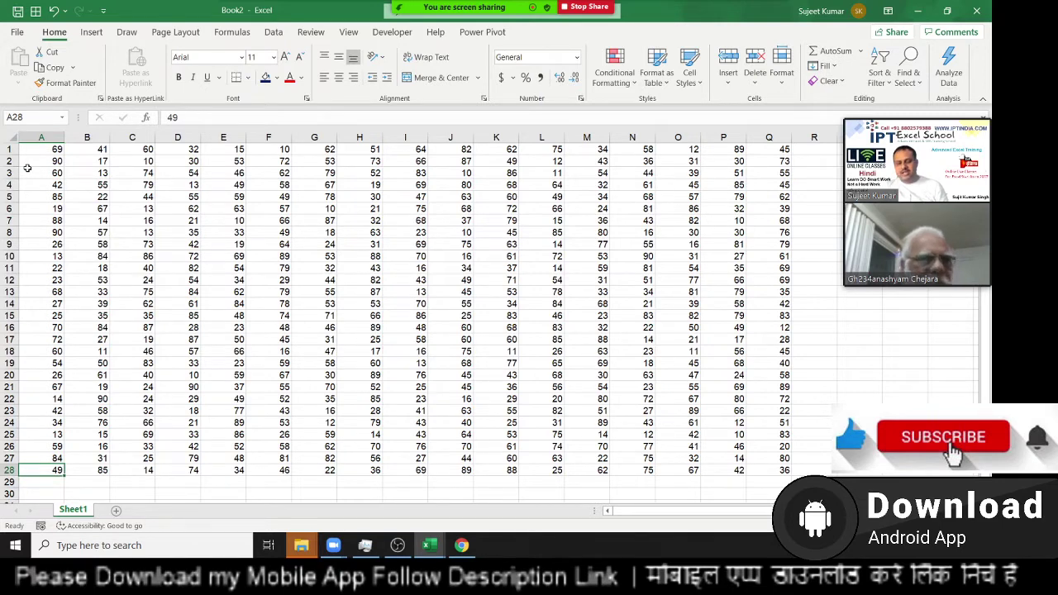
{"action": "key", "text": "ctrl+Up"}
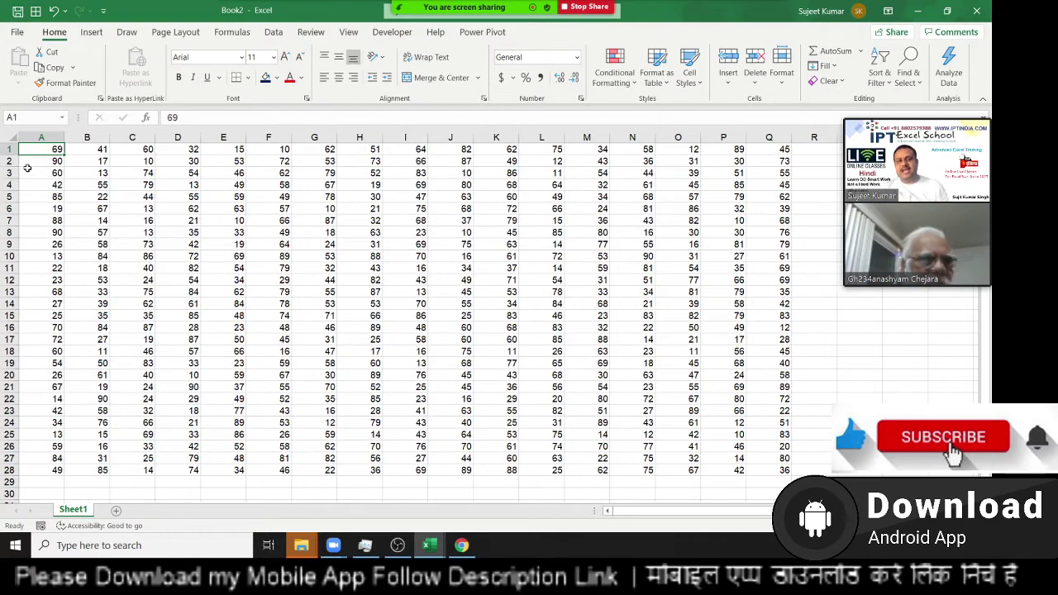
{"action": "key", "text": "Down"}
{"action": "key", "text": "Down"}
{"action": "key", "text": "Down"}
{"action": "key", "text": "Down"}
{"action": "key", "text": "Down"}
{"action": "key", "text": "Up"}
{"action": "key", "text": "Up"}
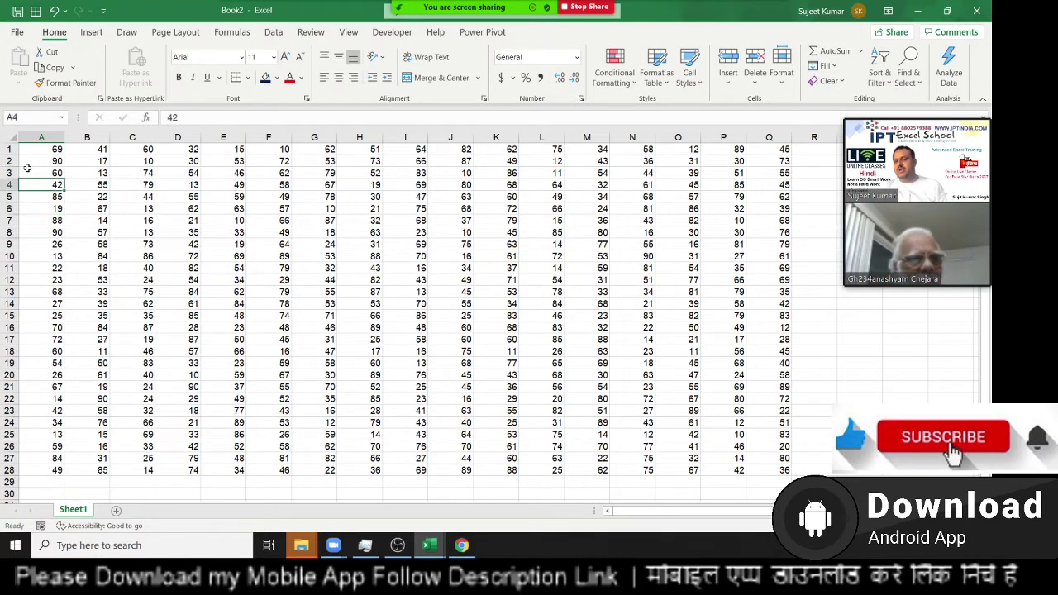
{"action": "key", "text": "Up"}
{"action": "key", "text": "Up"}
{"action": "key", "text": "Up"}
{"action": "key", "text": "Down"}
{"action": "key", "text": "Down"}
{"action": "key", "text": "Down"}
{"action": "key", "text": "Down"}
{"action": "key", "text": "Down"}
{"action": "key", "text": "Down"}
{"action": "key", "text": "Down"}
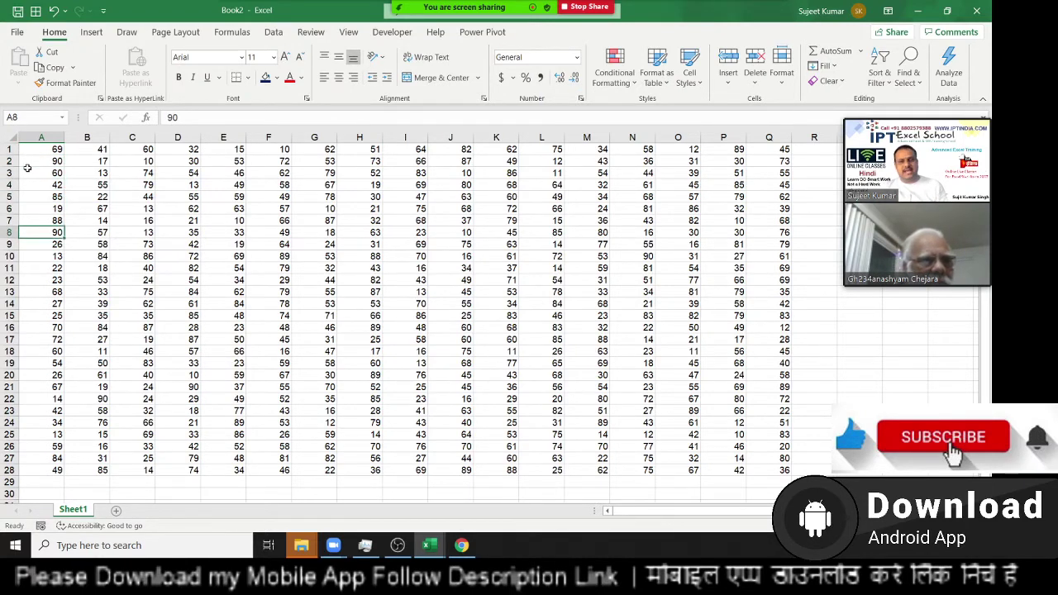
{"action": "key", "text": "ctrl+Down"}
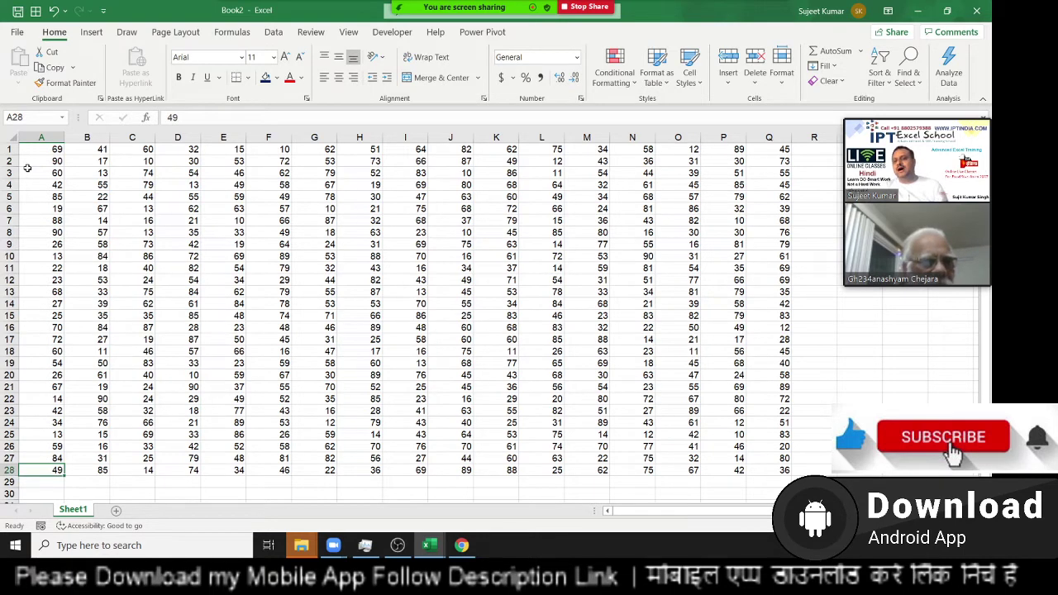
{"action": "key", "text": "ctrl+Up"}
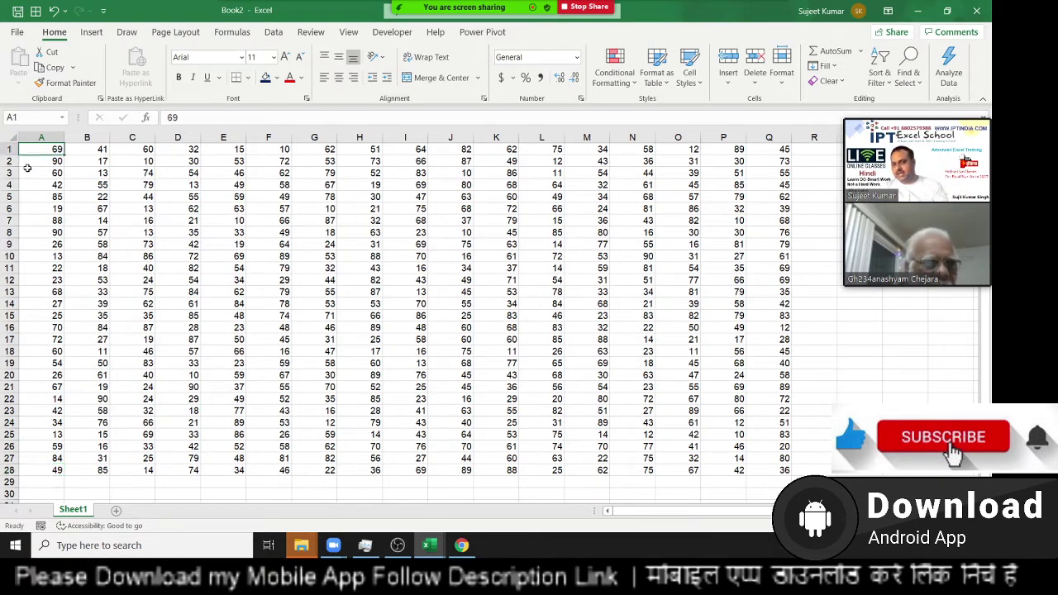
{"action": "left_click", "coordinate": [47, 285]}
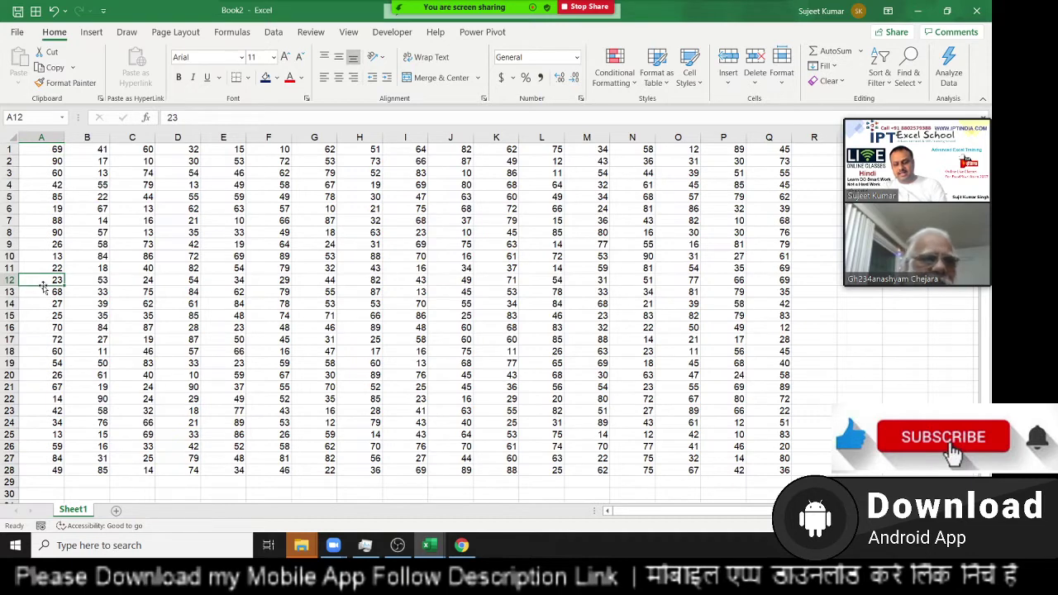
{"action": "key", "text": "Delete"}
{"action": "left_click", "coordinate": [42, 149]}
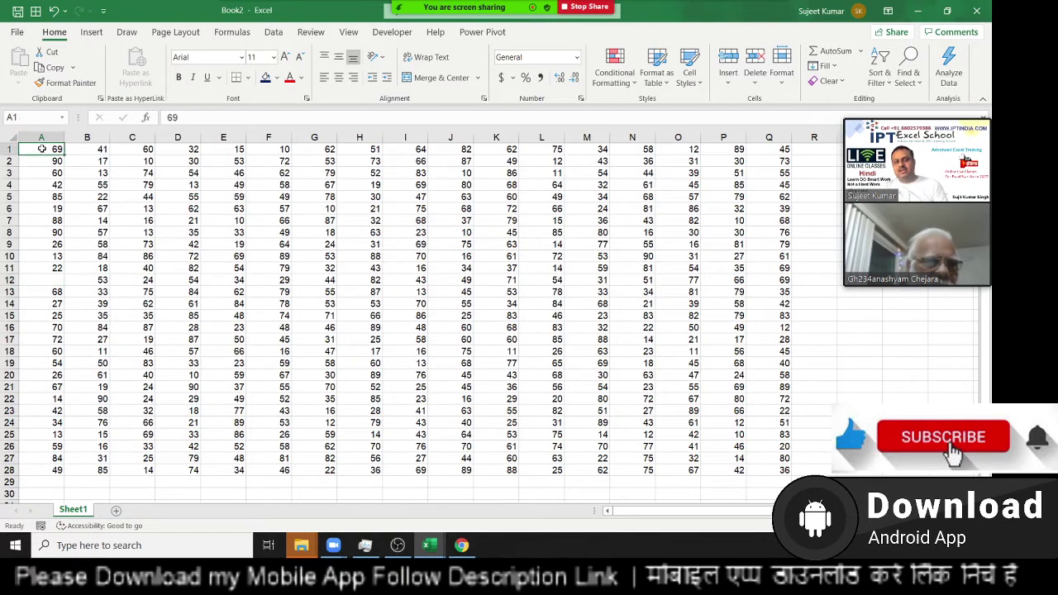
{"action": "key", "text": "ctrl+Down"}
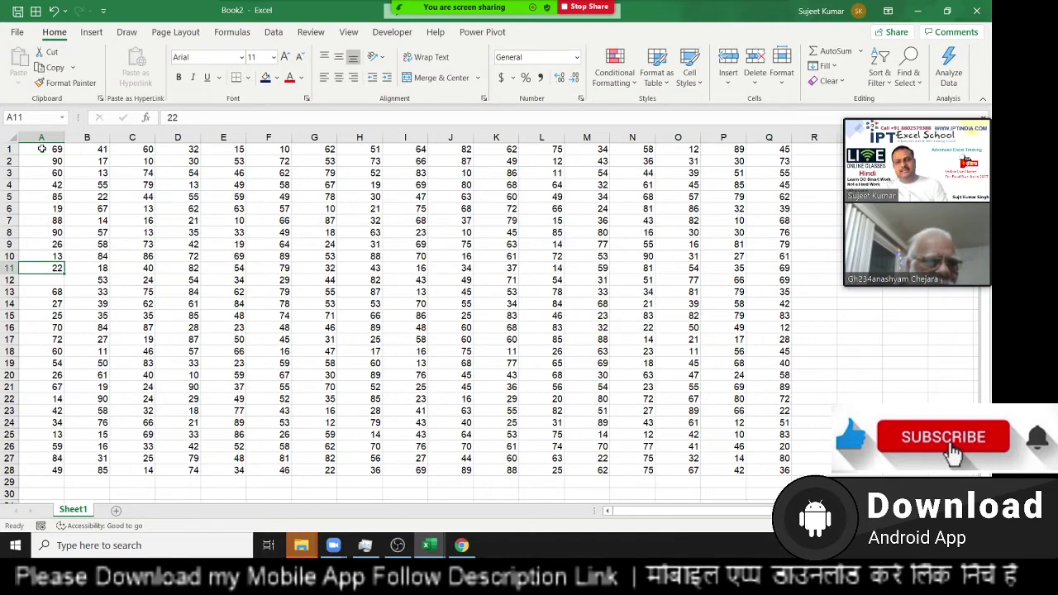
{"action": "key", "text": "ctrl+z"}
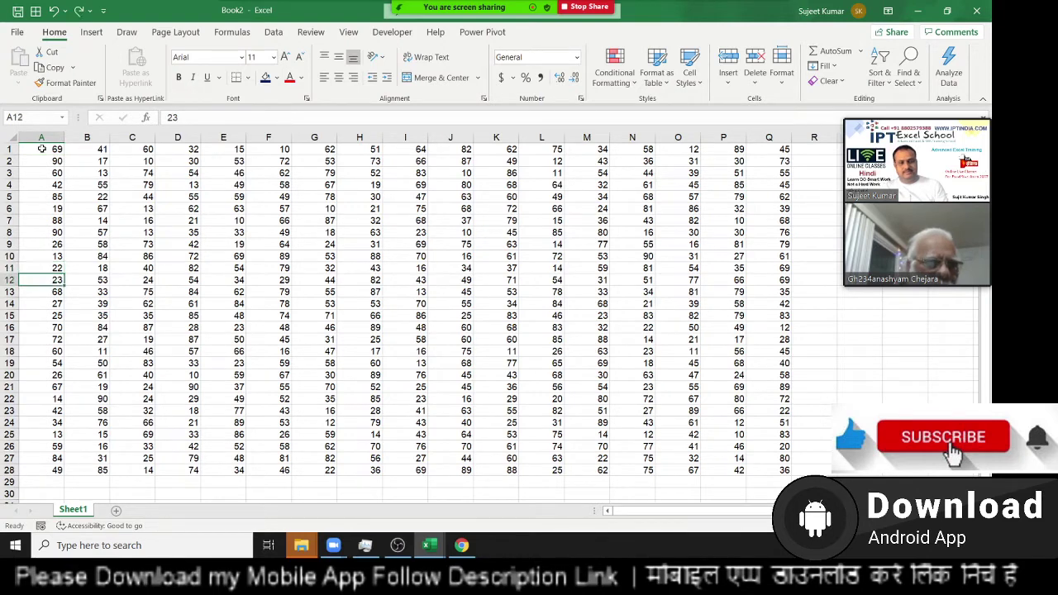
{"action": "left_click", "coordinate": [325, 148]}
{"action": "scroll", "coordinate": [83, 267], "scroll_direction": "down", "scroll_amount": 4}
{"action": "scroll", "coordinate": [78, 288], "scroll_direction": "up", "scroll_amount": 4}
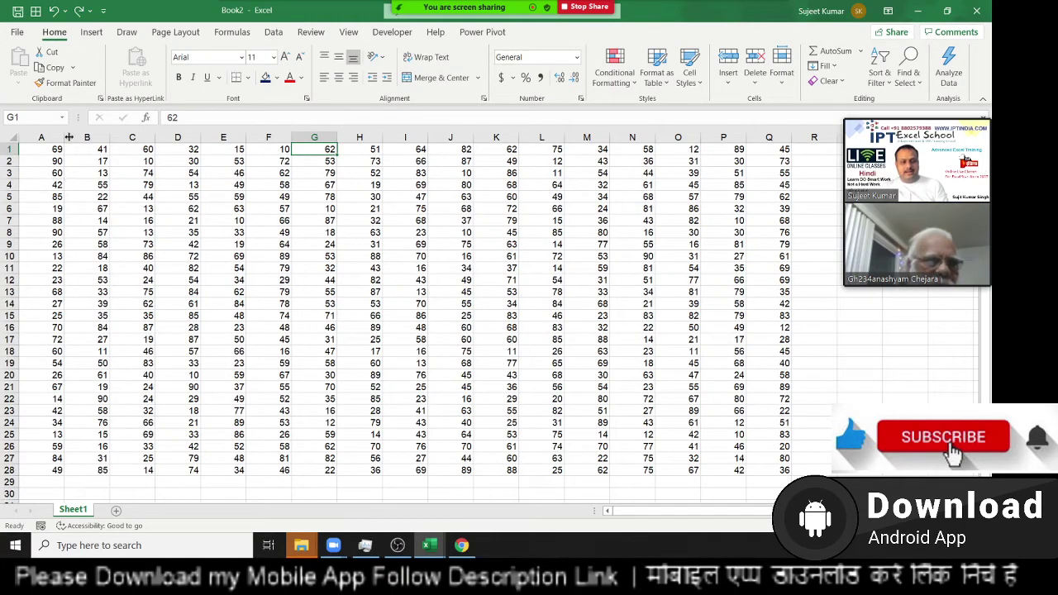
Open the DataP workbook's Data sheet and jump to its last row, 3914, and back.
{"action": "left_click", "coordinate": [427, 544]}
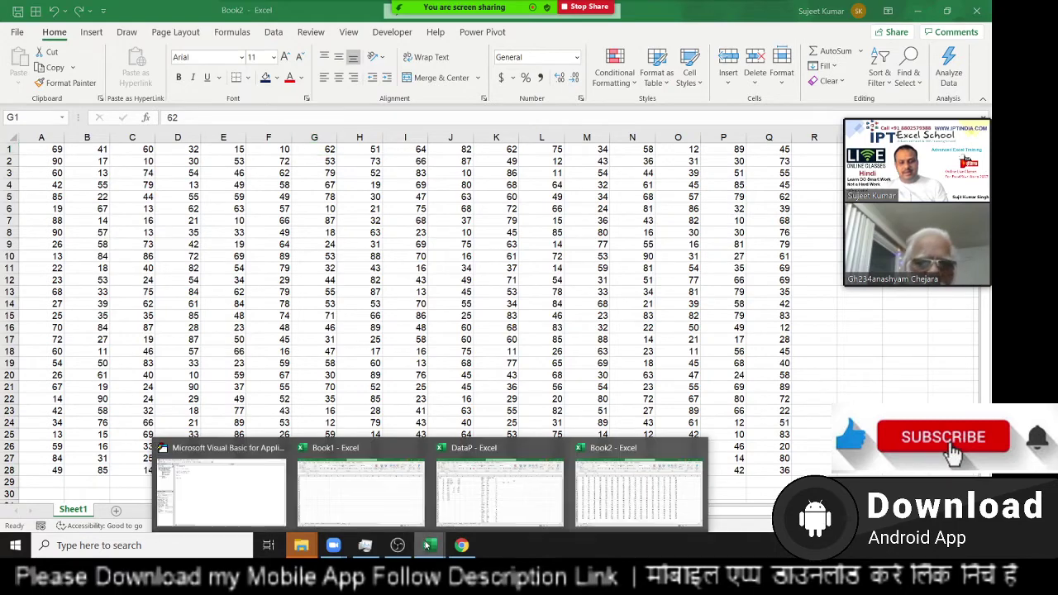
{"action": "left_click", "coordinate": [499, 492]}
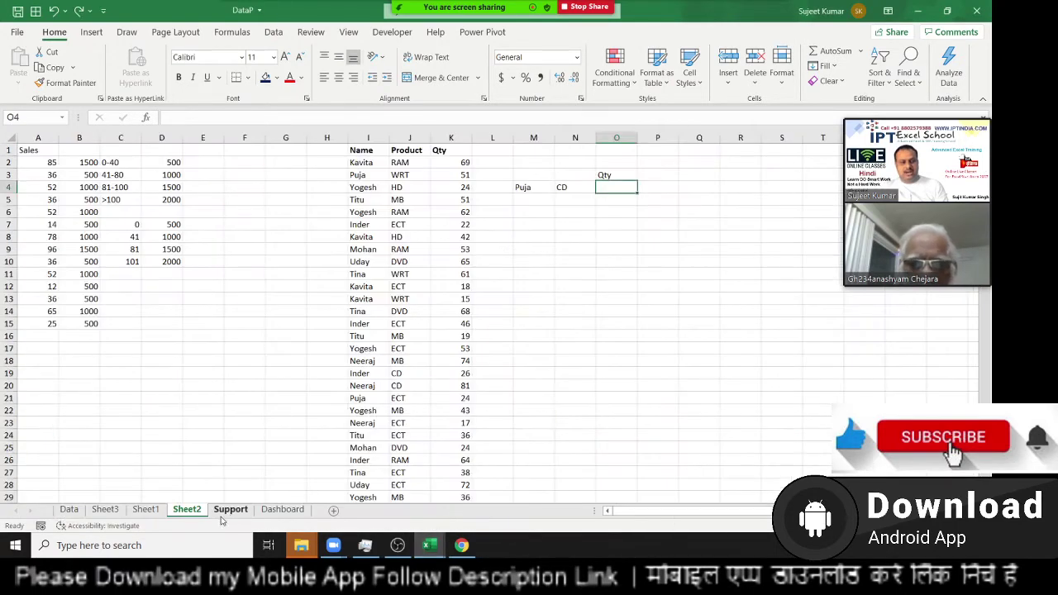
{"action": "left_click", "coordinate": [69, 510]}
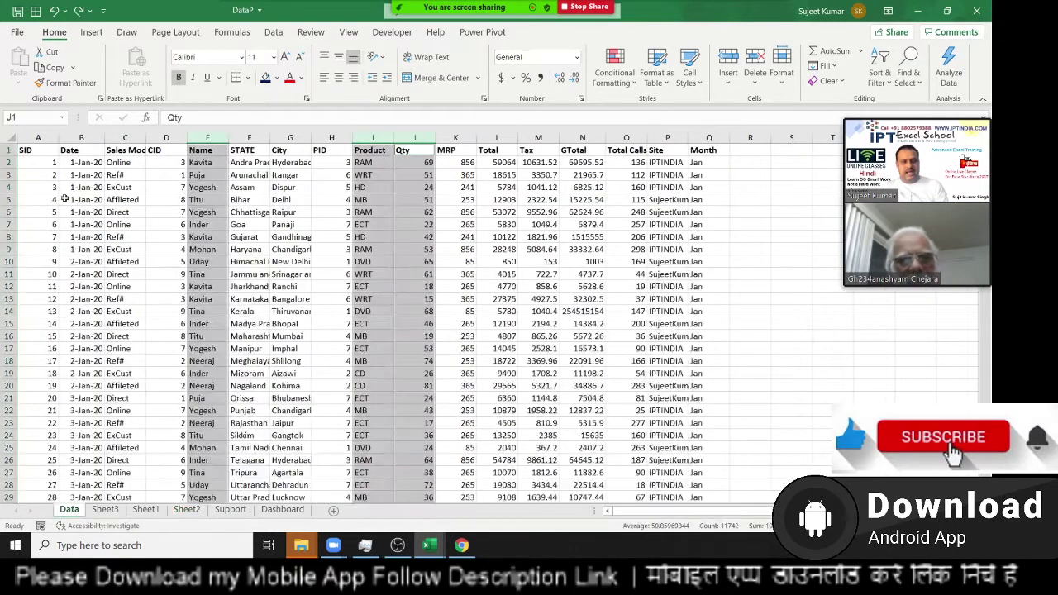
{"action": "key", "text": "Left"}
{"action": "key", "text": "Up"}
{"action": "key", "text": "Up"}
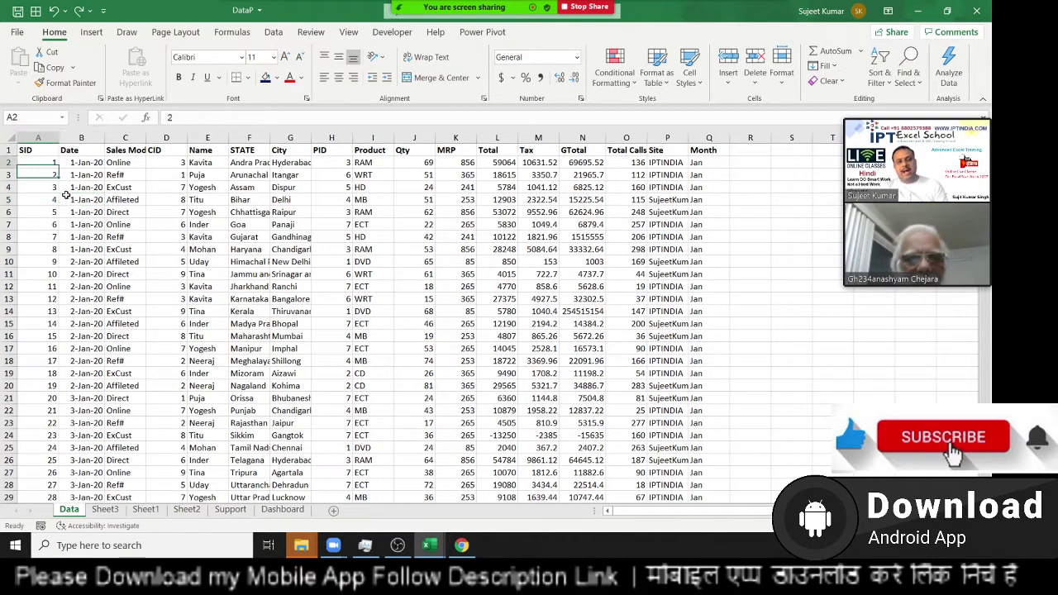
{"action": "key", "text": "Up"}
{"action": "key", "text": "Up"}
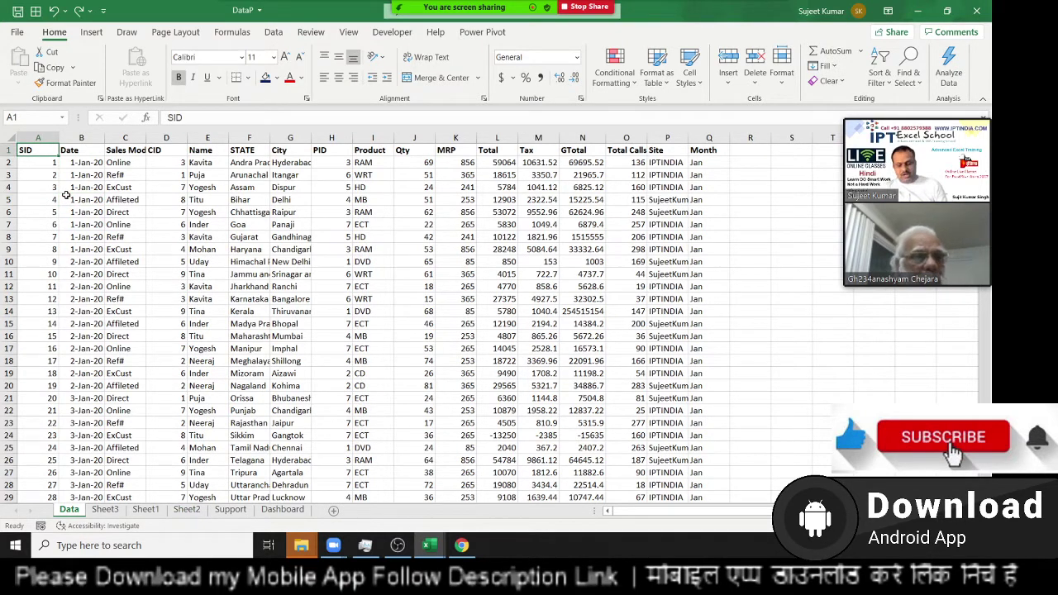
{"action": "key", "text": "ctrl+Down"}
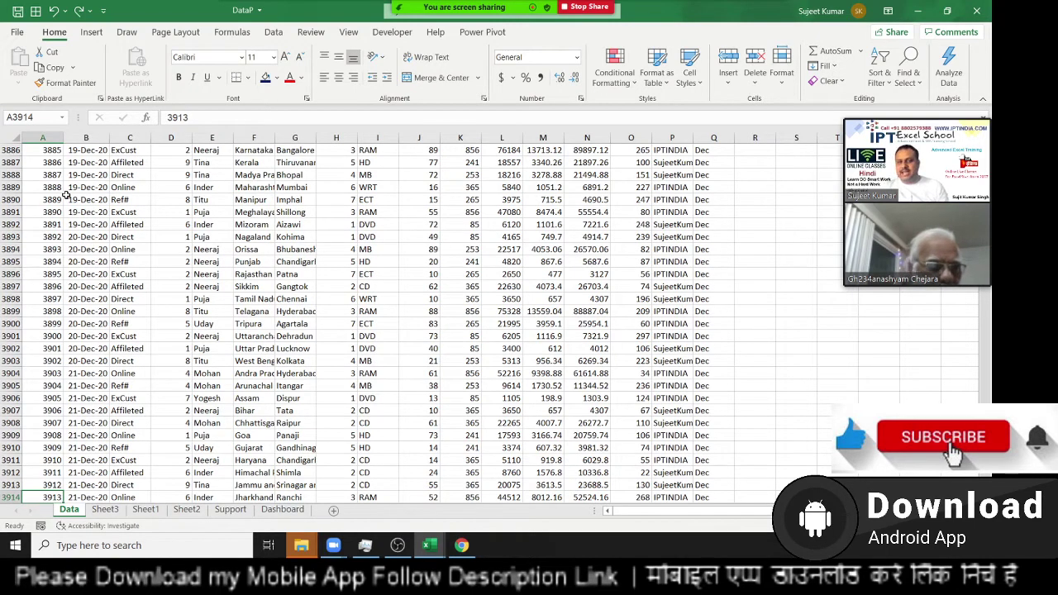
{"action": "key", "text": "ctrl+Up"}
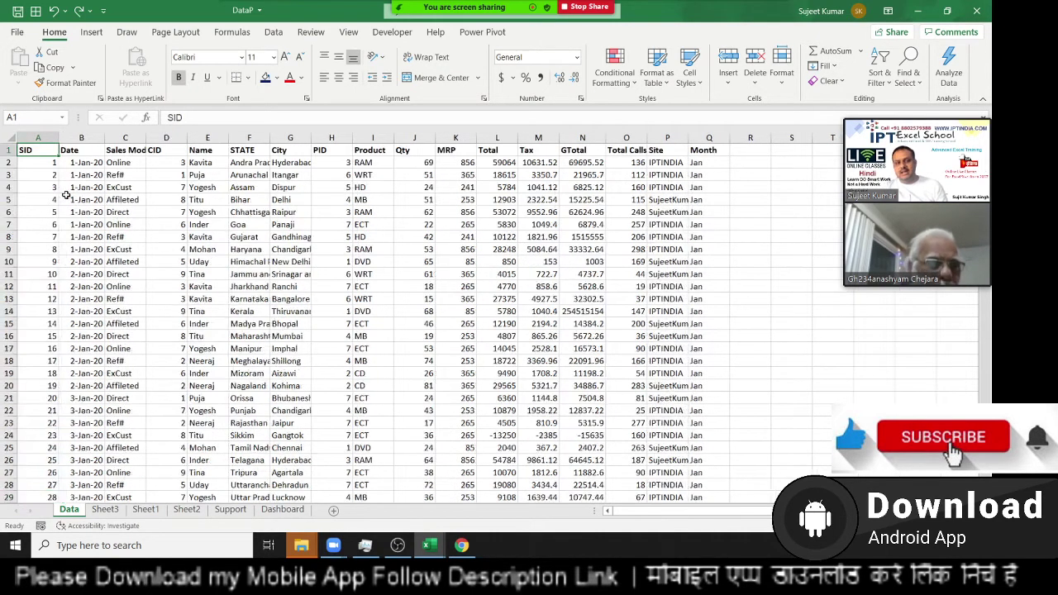
{"action": "key", "text": "Down"}
{"action": "key", "text": "Down"}
{"action": "key", "text": "Down"}
{"action": "key", "text": "Down"}
{"action": "key", "text": "Down"}
{"action": "key", "text": "Down"}
{"action": "key", "text": "Down"}
{"action": "key", "text": "Down"}
Page through the sales records, then return to the SID header in cell A1.
{"action": "key", "text": "Page_Down"}
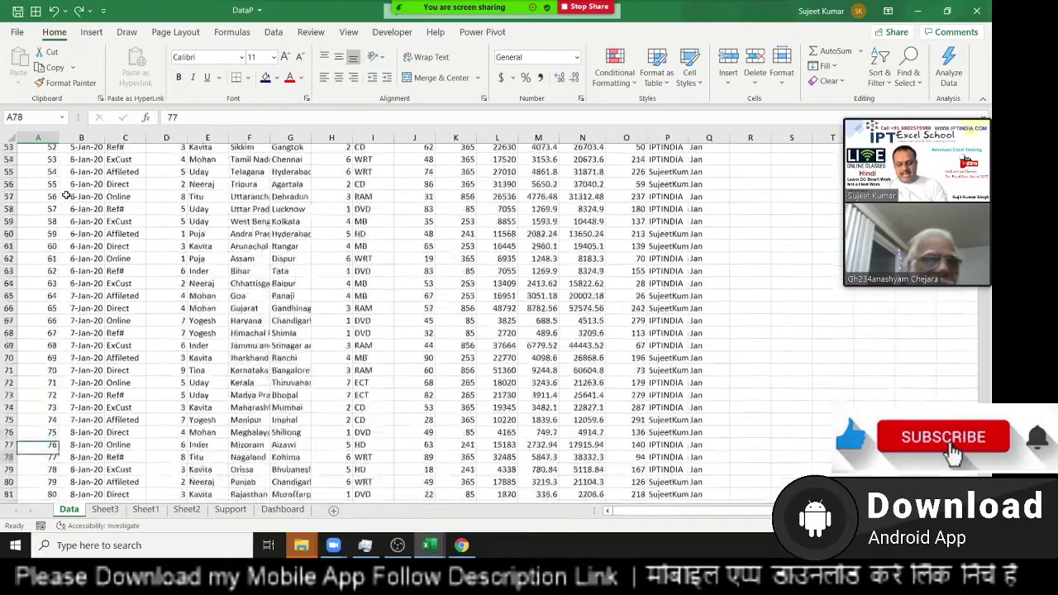
{"action": "key", "text": "Page_Down"}
{"action": "key", "text": "Page_Down"}
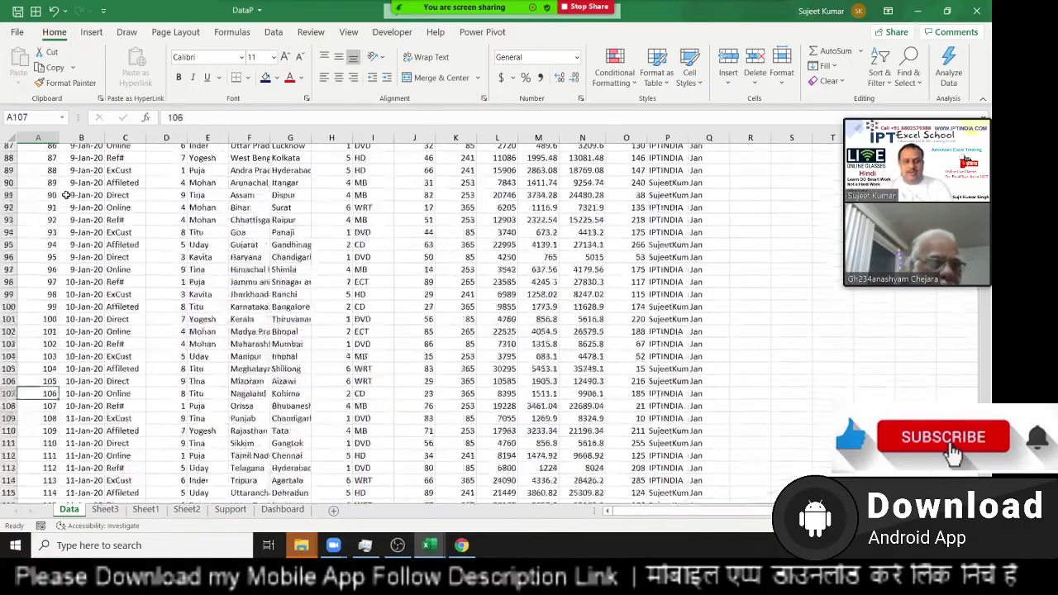
{"action": "key", "text": "Page_Down"}
{"action": "key", "text": "Page_Down"}
{"action": "key", "text": "Page_Down"}
{"action": "key", "text": "Page_Down"}
{"action": "key", "text": "Page_Down"}
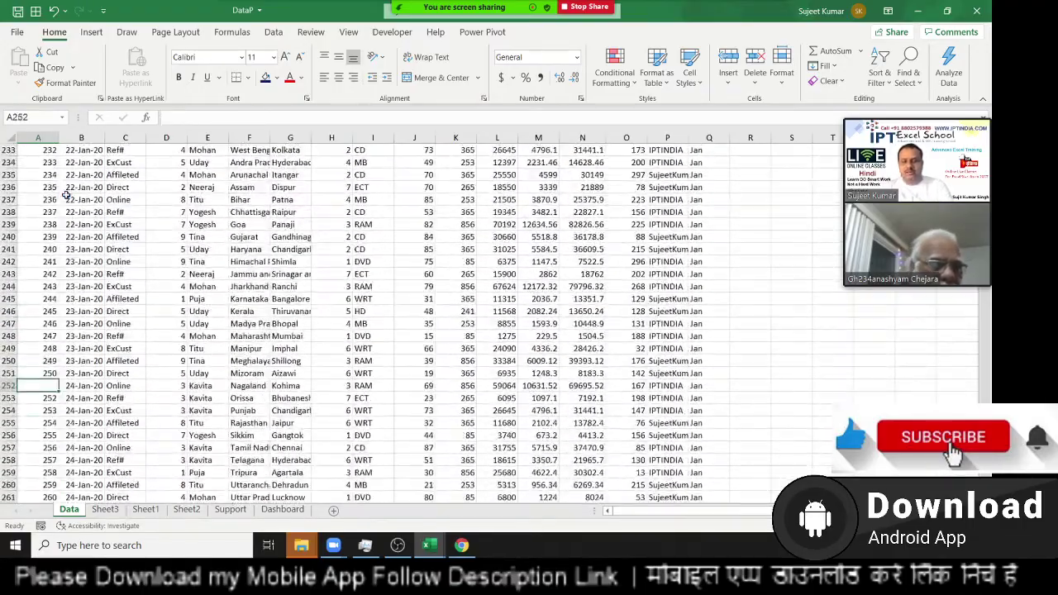
{"action": "key", "text": "Page_Down"}
{"action": "key", "text": "Page_Down"}
{"action": "key", "text": "Page_Down"}
{"action": "key", "text": "Page_Down"}
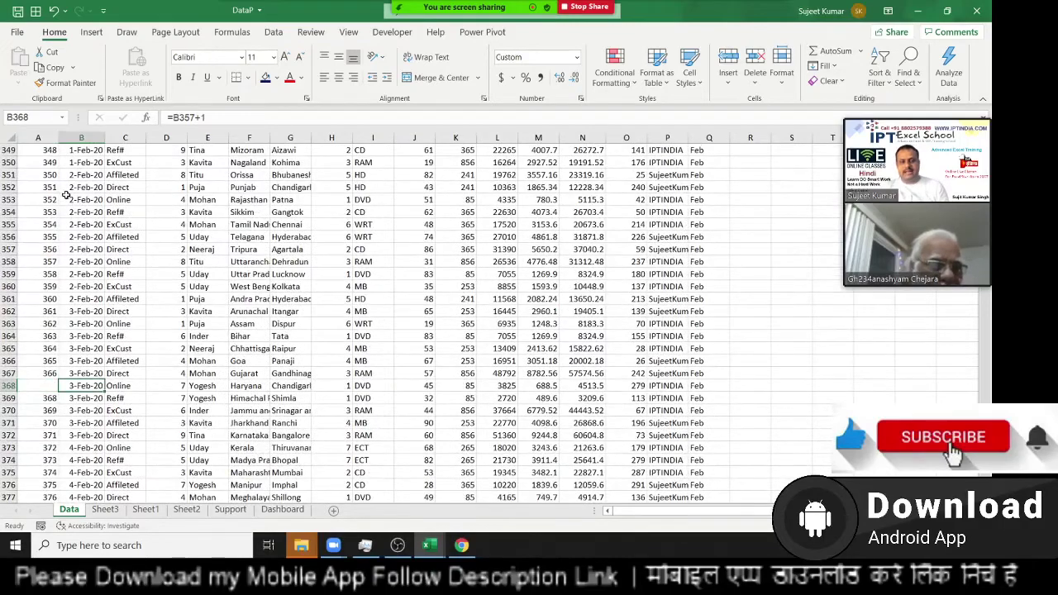
{"action": "key", "text": "ctrl+Up"}
{"action": "key", "text": "Page_Down"}
{"action": "key", "text": "Page_Down"}
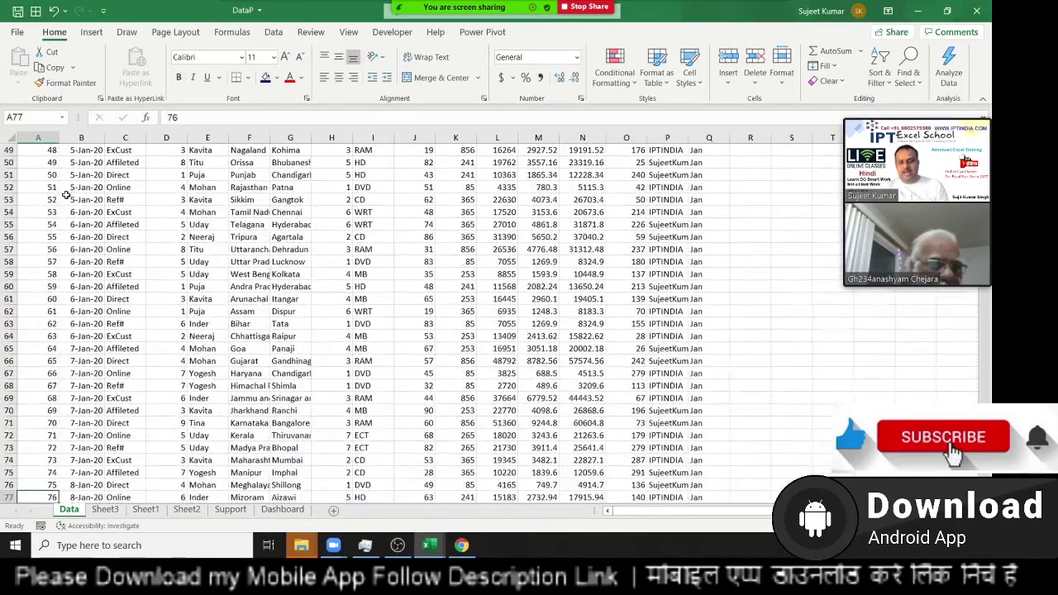
{"action": "key", "text": "Page_Down"}
{"action": "key", "text": "Page_Down"}
{"action": "key", "text": "Page_Down"}
{"action": "key", "text": "Page_Down"}
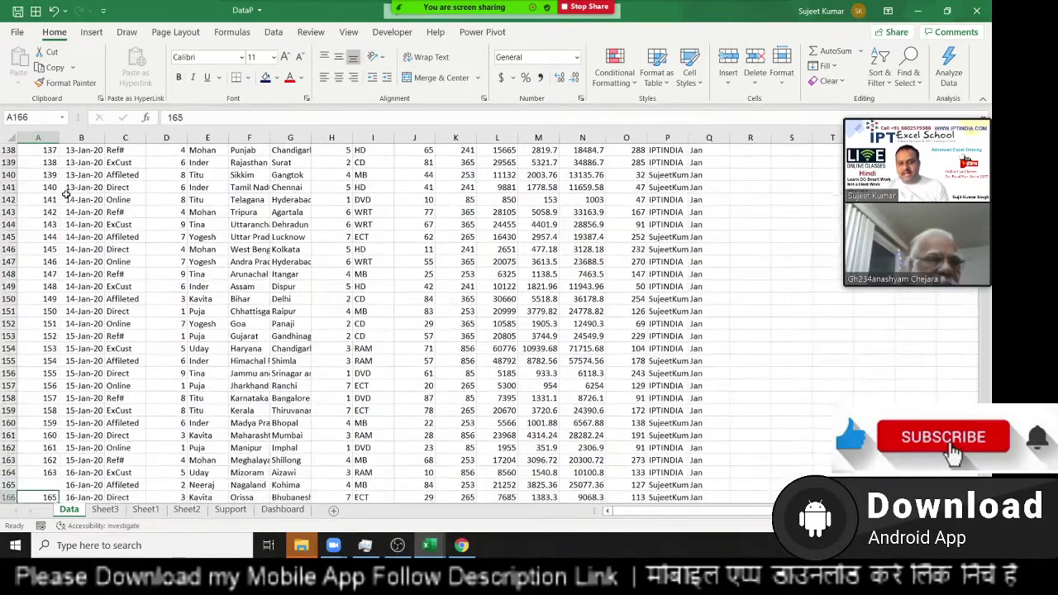
{"action": "key", "text": "Page_Down"}
{"action": "key", "text": "Page_Down"}
{"action": "key", "text": "Page_Down"}
{"action": "key", "text": "Page_Down"}
{"action": "key", "text": "Page_Down"}
{"action": "key", "text": "Page_Down"}
{"action": "key", "text": "Page_Down"}
{"action": "key", "text": "Page_Down"}
{"action": "key", "text": "Page_Down"}
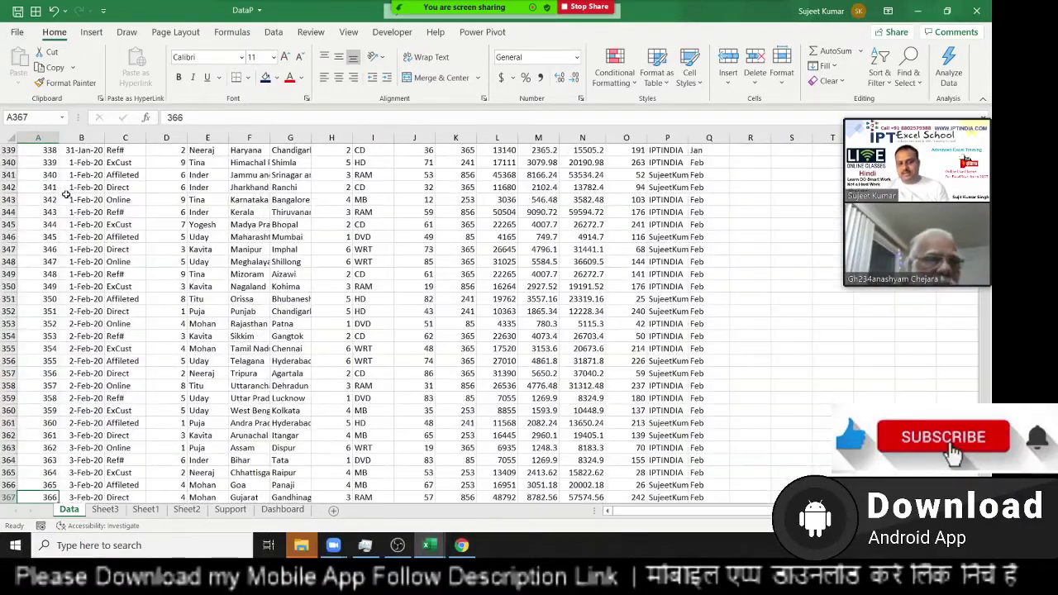
{"action": "key", "text": "Page_Down"}
{"action": "key", "text": "Page_Down"}
{"action": "key", "text": "Page_Down"}
{"action": "key", "text": "Page_Down"}
{"action": "key", "text": "Page_Down"}
{"action": "key", "text": "Page_Down"}
{"action": "key", "text": "ctrl+Down"}
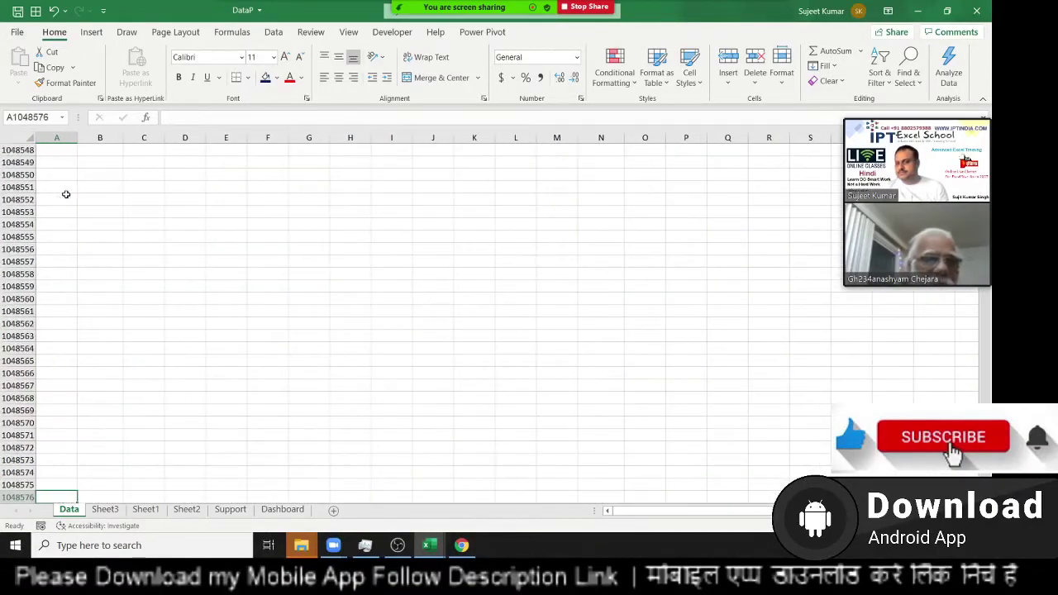
{"action": "key", "text": "ctrl+Up"}
{"action": "key", "text": "Right"}
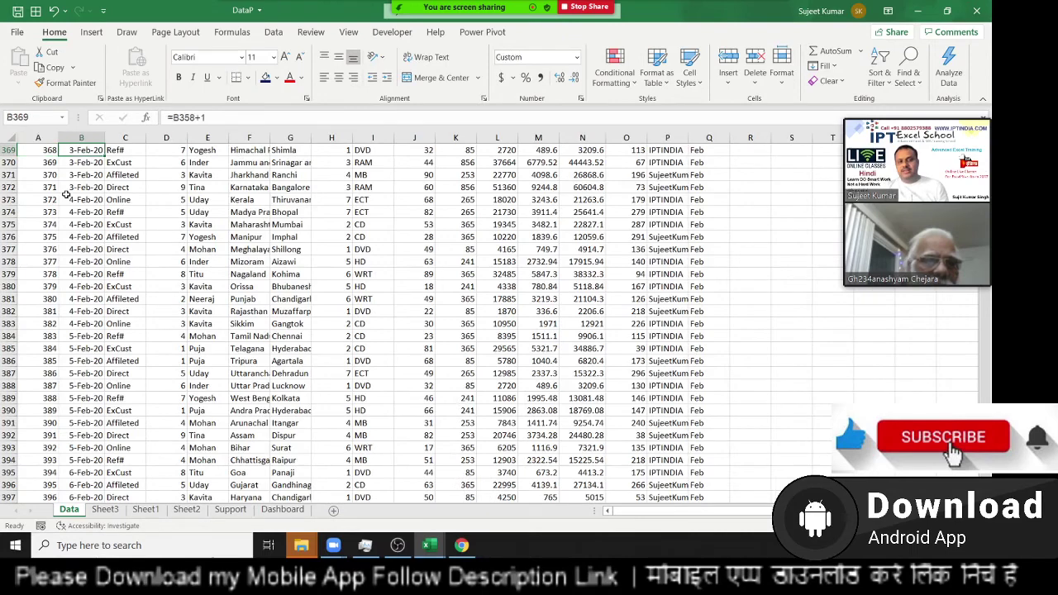
{"action": "key", "text": "ctrl+Up"}
{"action": "key", "text": "Left"}
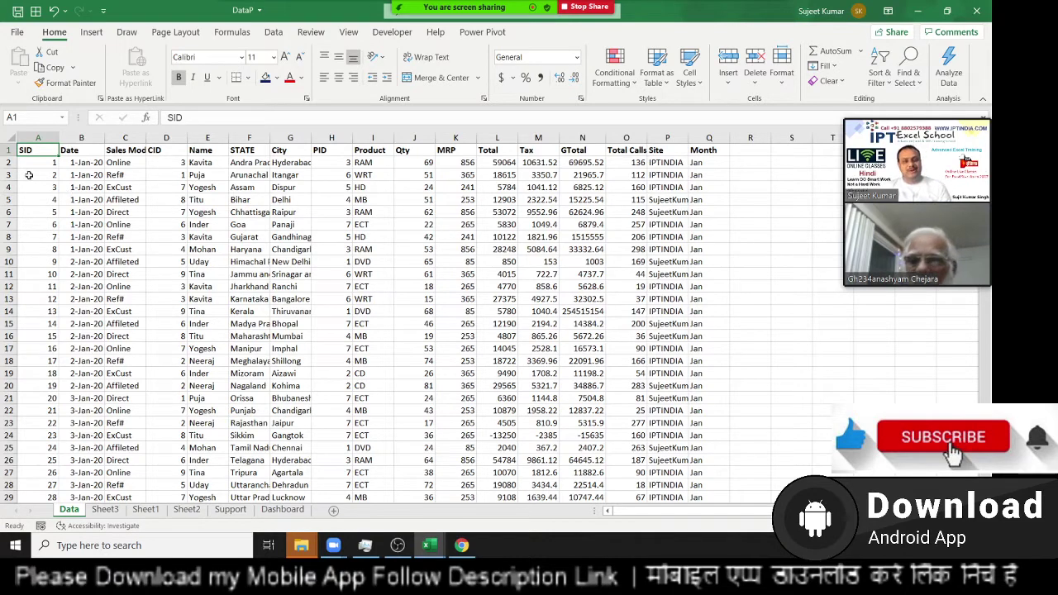
{"action": "left_click", "coordinate": [33, 122]}
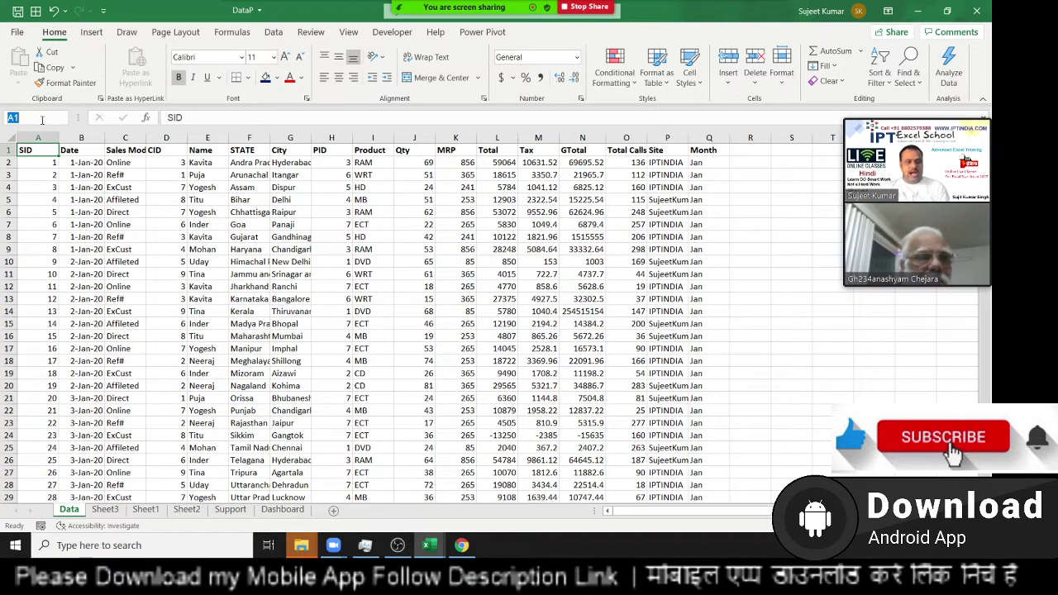
Go to cell A65000 through the Name Box, then jump back to the last data row.
{"action": "type", "text": "a65000"}
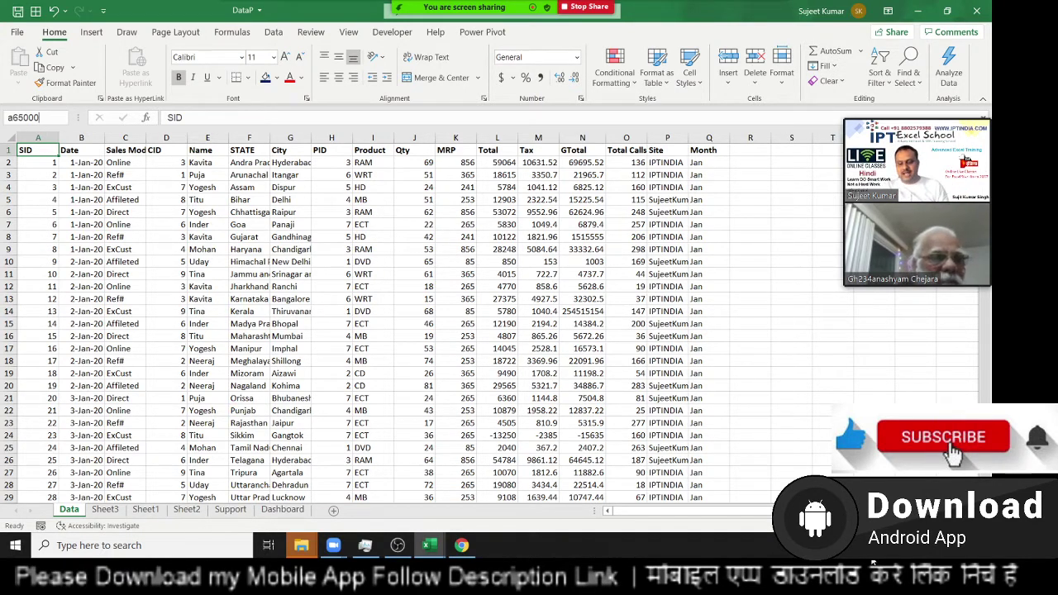
{"action": "key", "text": "Return"}
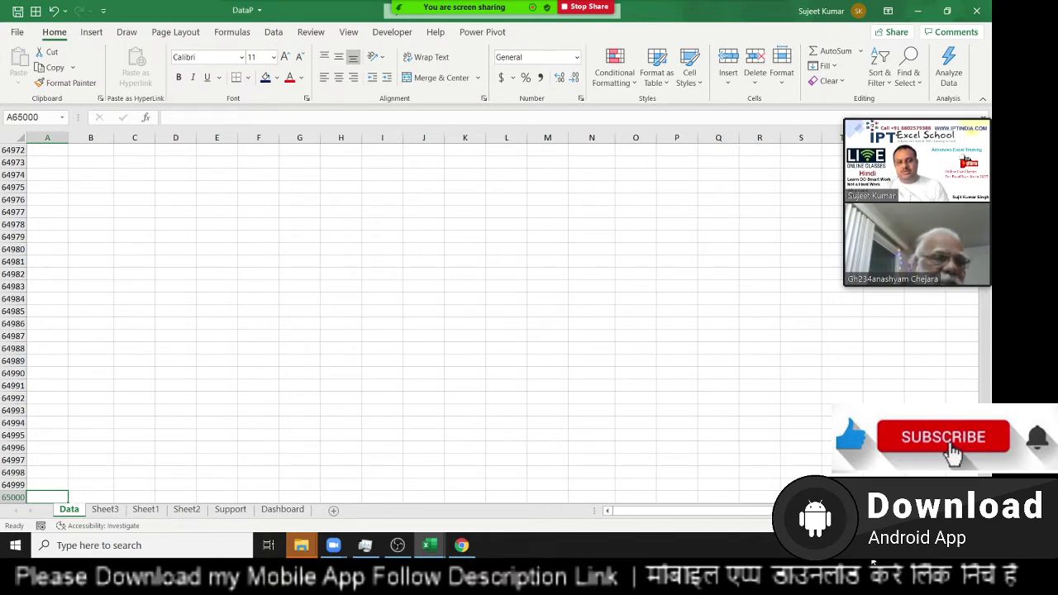
{"action": "key", "text": "ctrl+Up"}
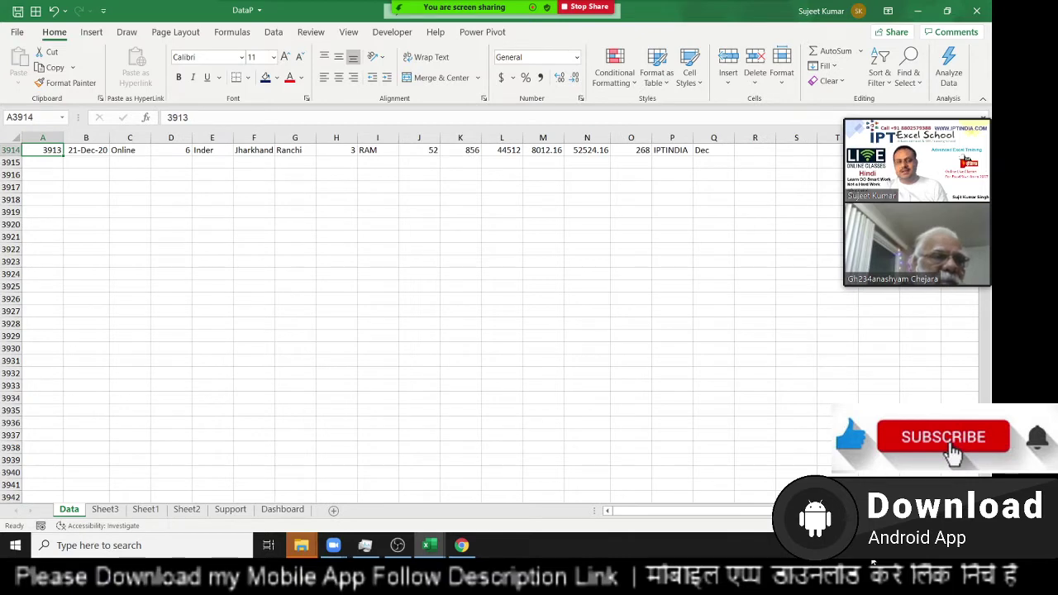
Return to A1 of the sales table and switch to the Book2 workbook.
{"action": "scroll", "coordinate": [201, 416], "scroll_direction": "up", "scroll_amount": 3}
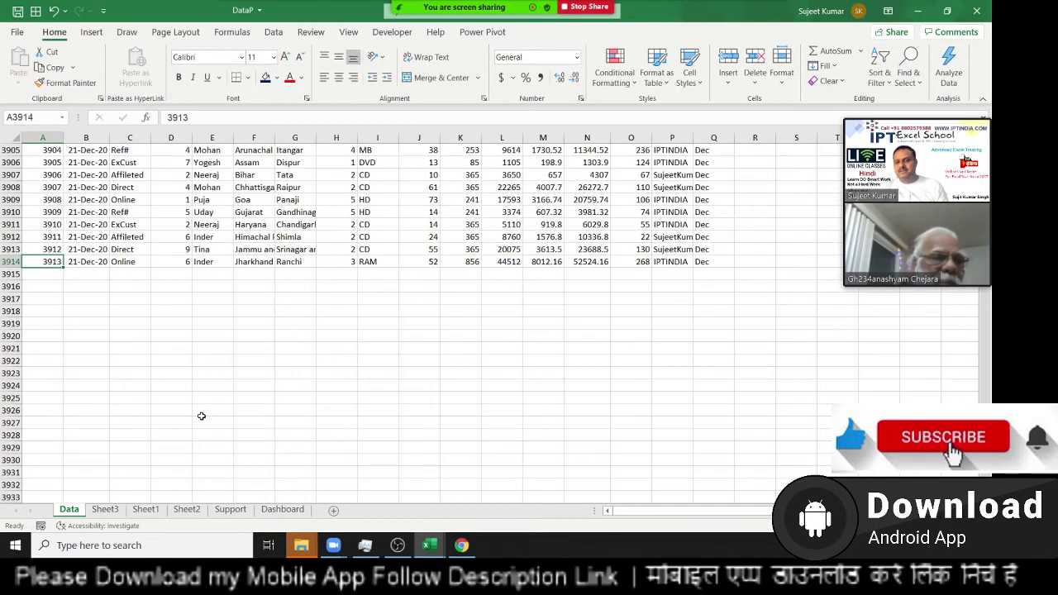
{"action": "scroll", "coordinate": [201, 416], "scroll_direction": "up", "scroll_amount": 1}
{"action": "scroll", "coordinate": [201, 415], "scroll_direction": "up", "scroll_amount": 2}
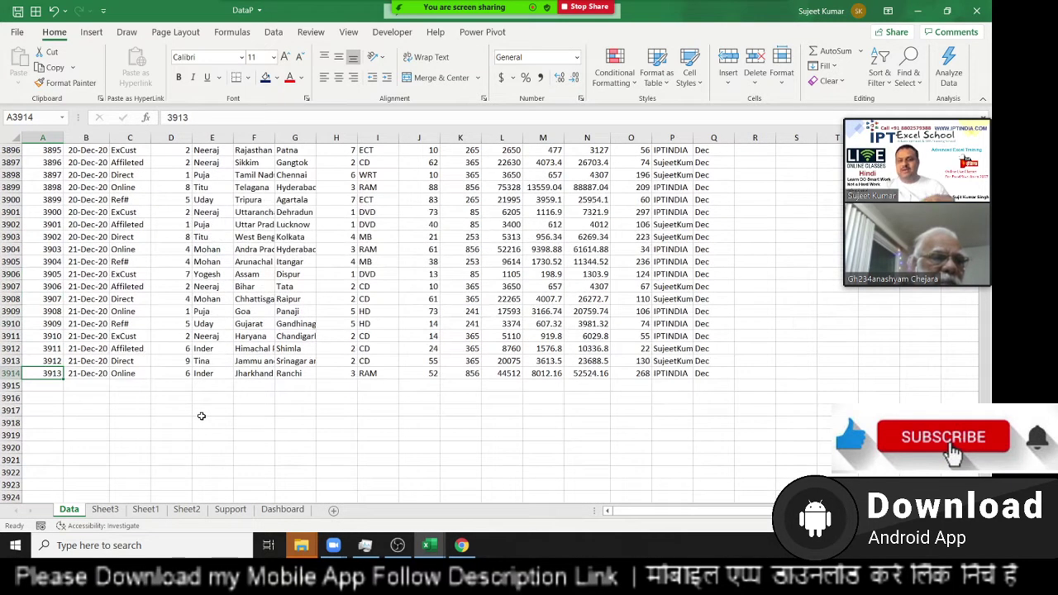
{"action": "scroll", "coordinate": [201, 415], "scroll_direction": "up", "scroll_amount": 2}
{"action": "scroll", "coordinate": [201, 416], "scroll_direction": "up", "scroll_amount": 4}
{"action": "scroll", "coordinate": [201, 416], "scroll_direction": "up", "scroll_amount": 5}
{"action": "scroll", "coordinate": [200, 416], "scroll_direction": "up", "scroll_amount": 5}
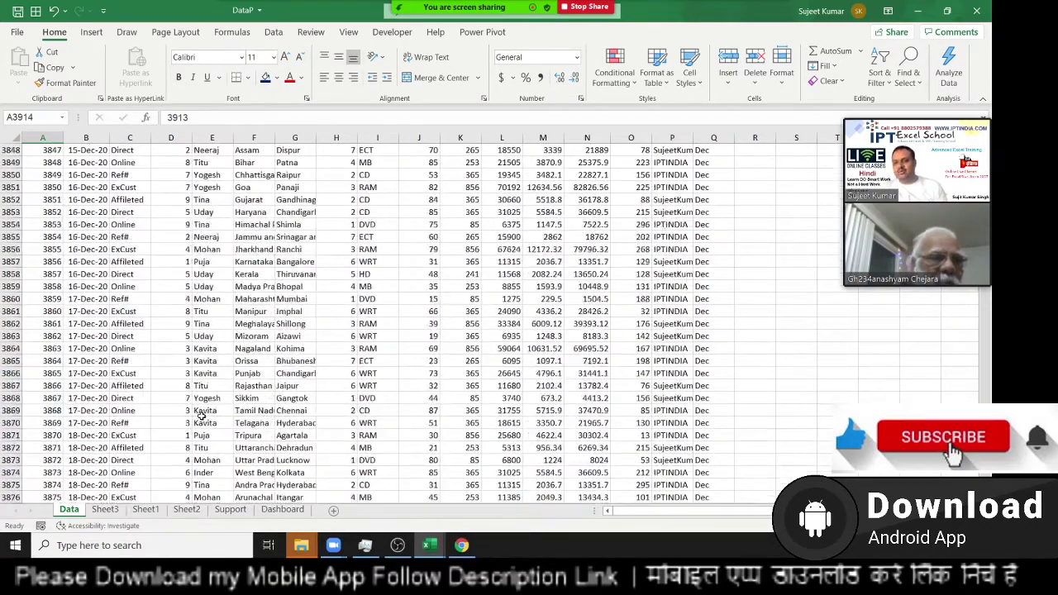
{"action": "left_click", "coordinate": [128, 385]}
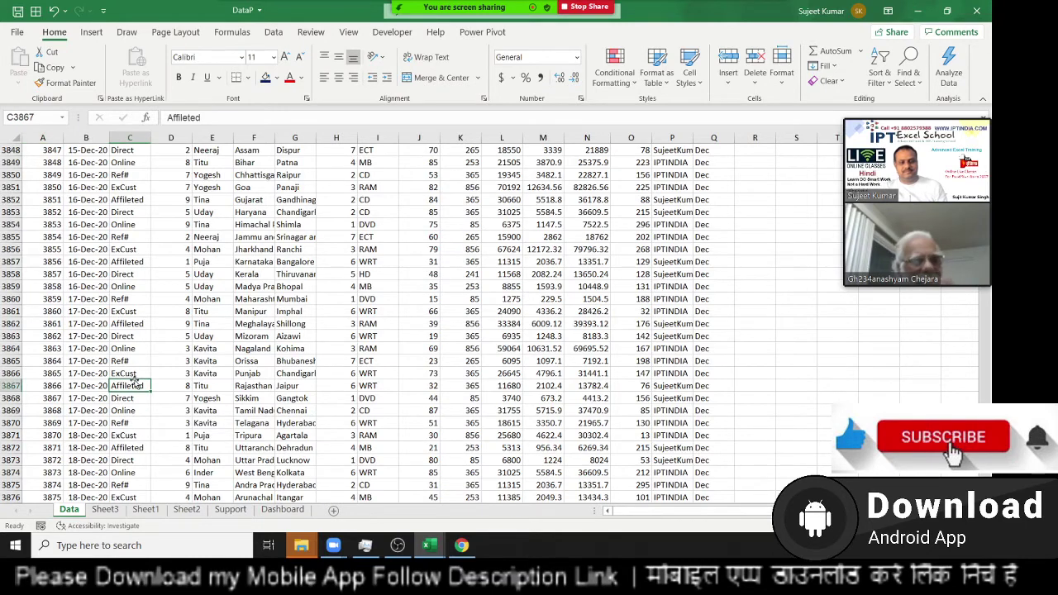
{"action": "key", "text": "ctrl+Up"}
{"action": "key", "text": "Left"}
{"action": "key", "text": "Left"}
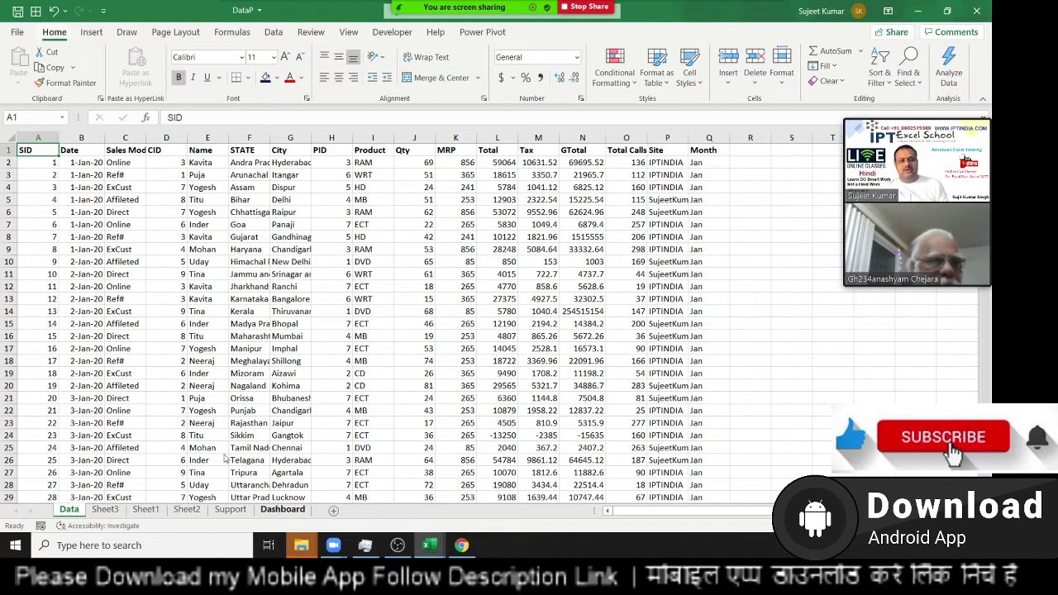
{"action": "key", "text": "ctrl+Tab"}
{"action": "left_click", "coordinate": [51, 152]}
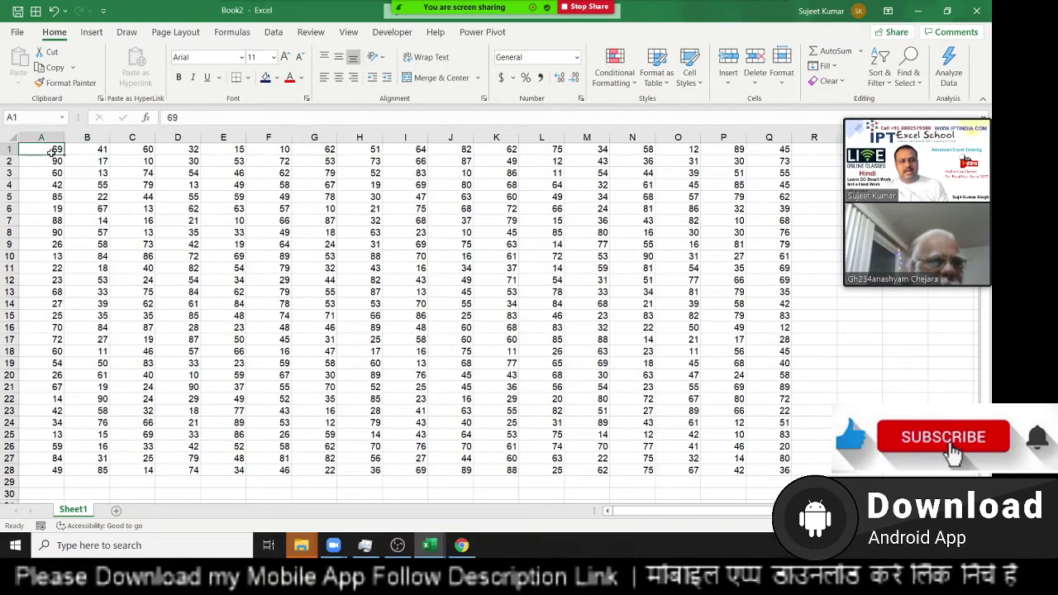
{"action": "key", "text": "ctrl+Right"}
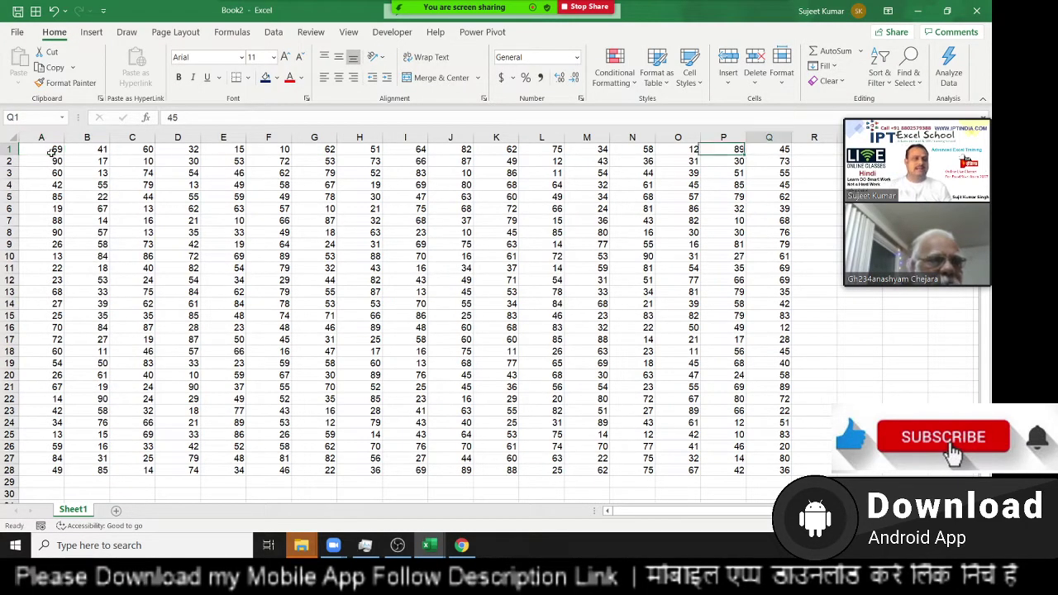
{"action": "key", "text": "ctrl+Down"}
{"action": "key", "text": "ctrl+Left"}
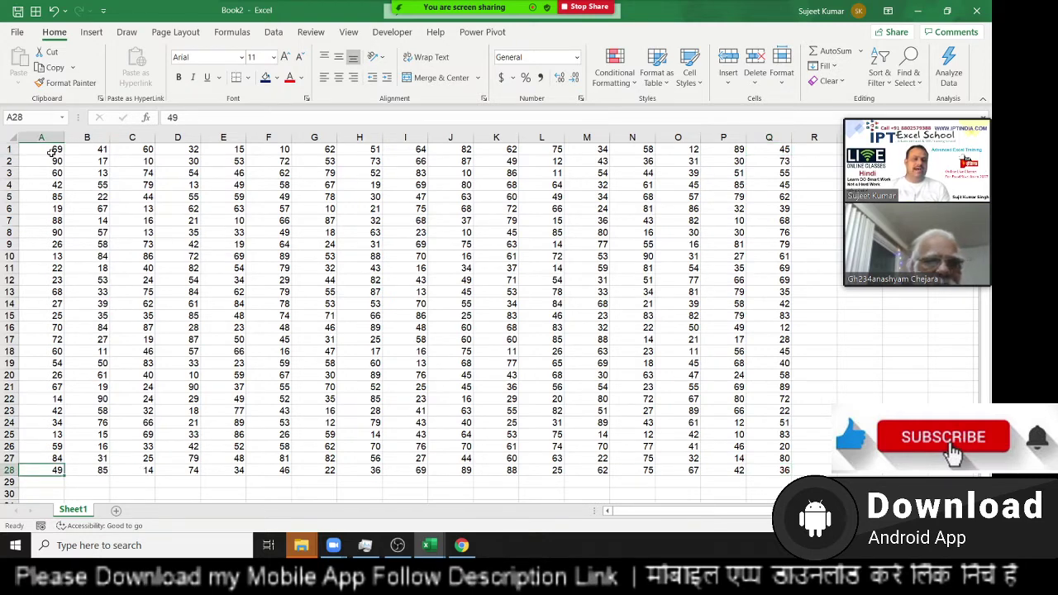
{"action": "key", "text": "ctrl+Up"}
{"action": "key", "text": "ctrl+Right"}
{"action": "key", "text": "ctrl+Down"}
{"action": "key", "text": "ctrl+Home"}
{"action": "key", "text": "ctrl+Right"}
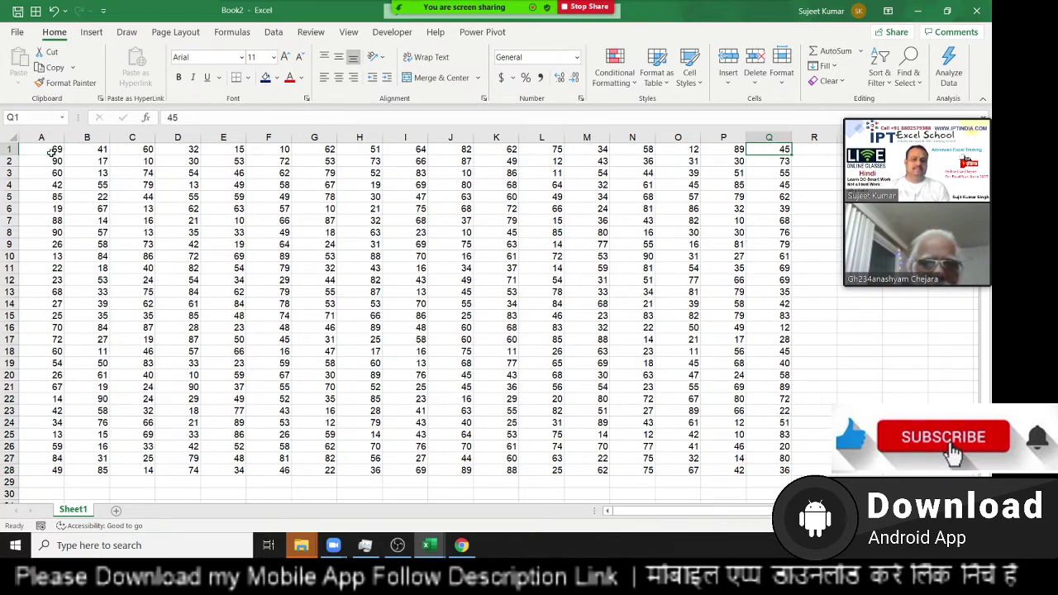
{"action": "key", "text": "ctrl+Down"}
{"action": "key", "text": "ctrl+Left"}
{"action": "key", "text": "ctrl+Up"}
{"action": "key", "text": "ctrl+Right"}
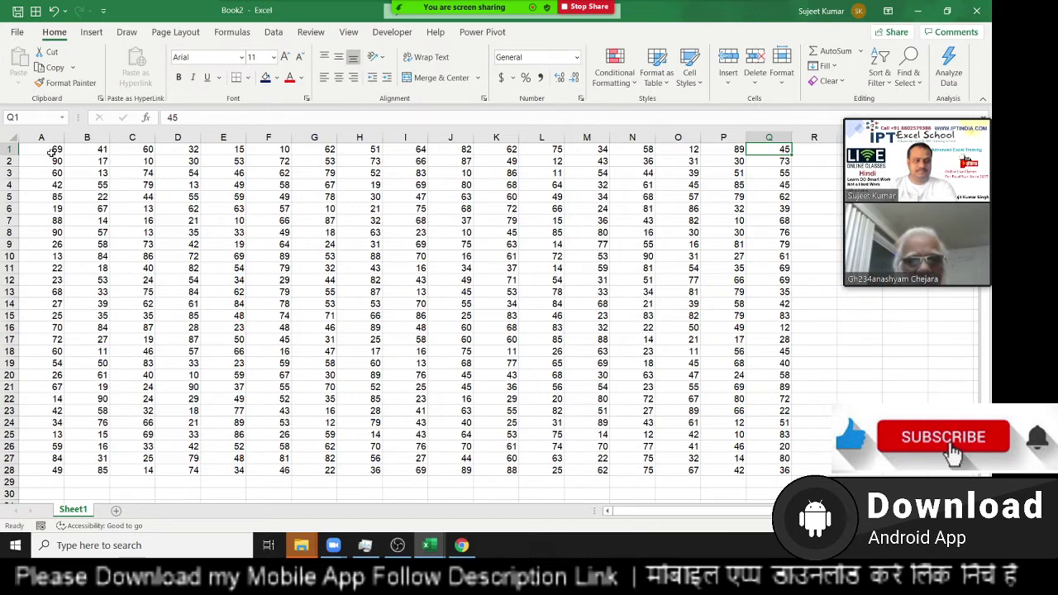
{"action": "mouse_move", "coordinate": [463, 8]}
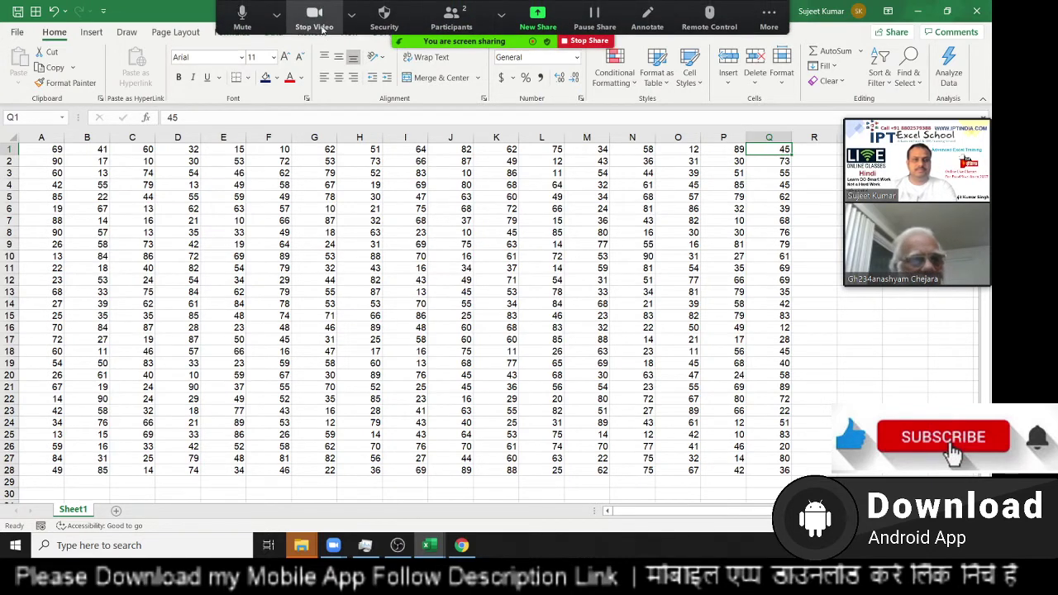
{"action": "left_click", "coordinate": [322, 27]}
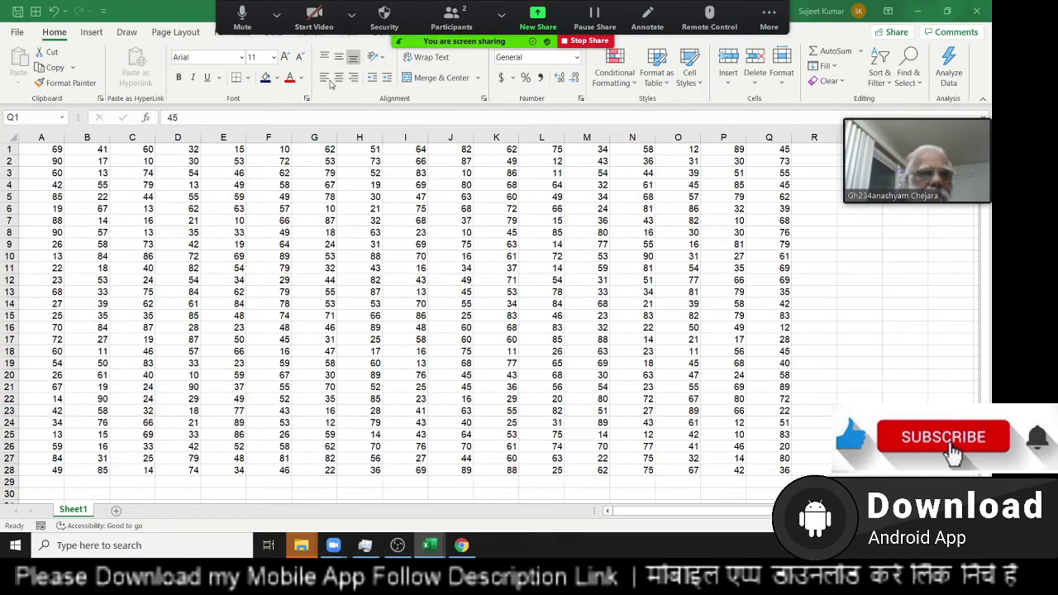
{"action": "key", "text": "alt+v"}
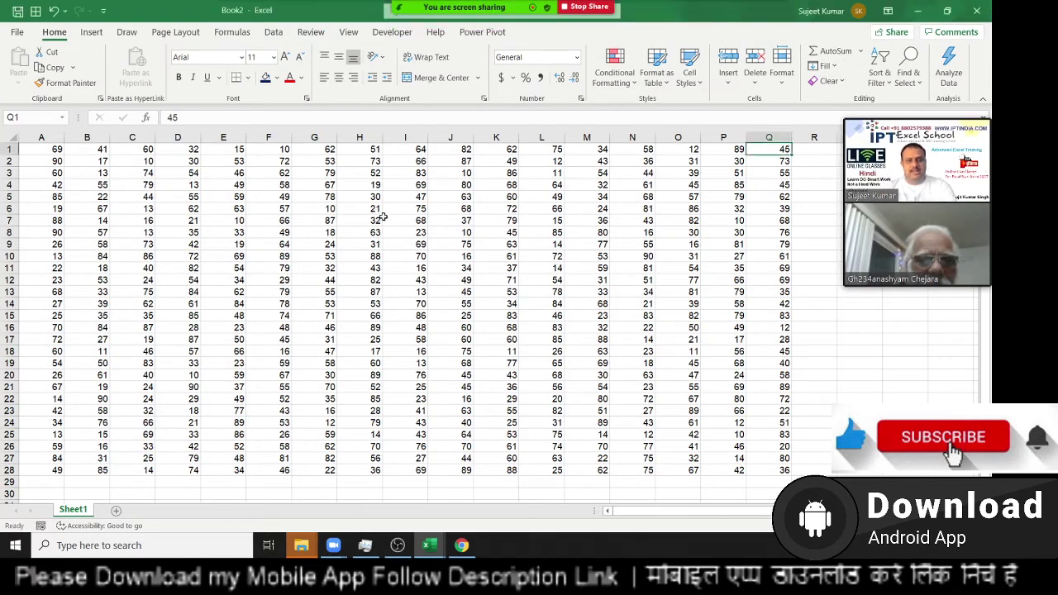
Clear columns J through Q and confirm the grid now covers A1:I28.
{"action": "left_click", "coordinate": [468, 136]}
{"action": "left_click_drag", "start_coordinate": [683, 153], "coordinate": [764, 149]}
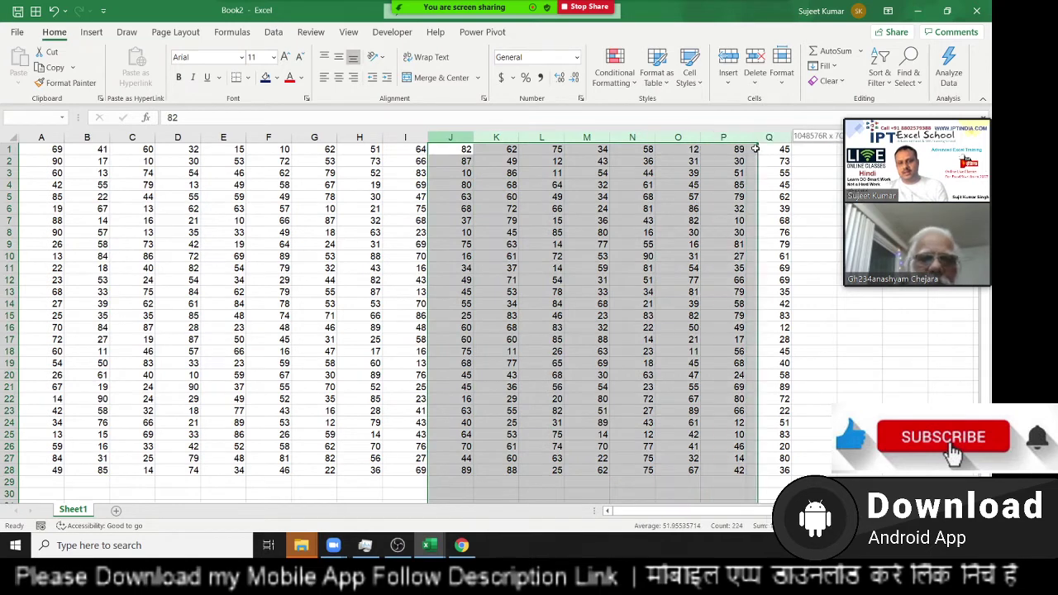
{"action": "key", "text": "Delete"}
{"action": "key", "text": "ctrl+Home"}
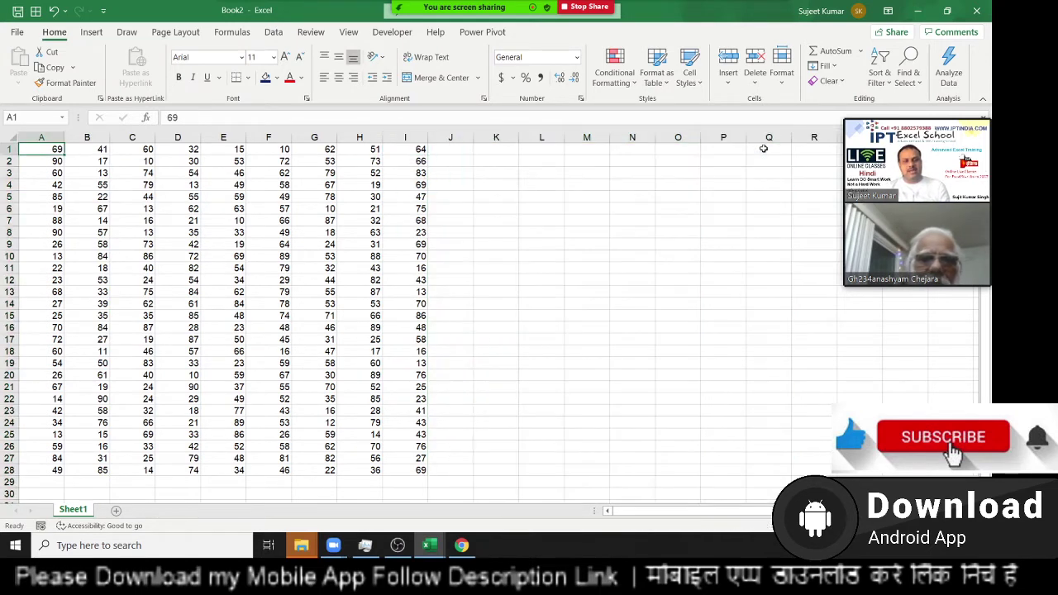
{"action": "key", "text": "ctrl+a"}
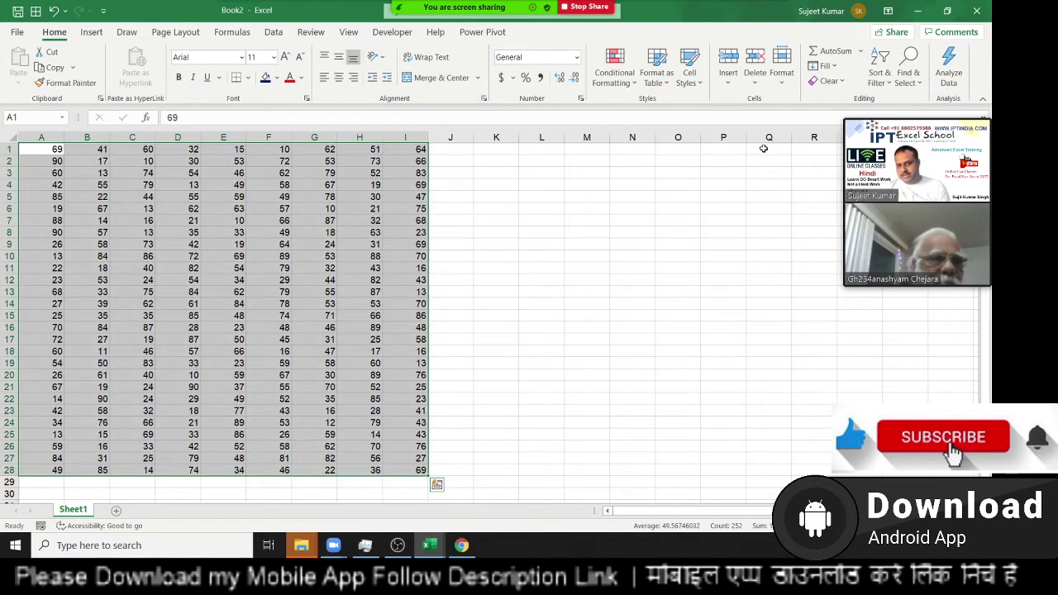
Move to an empty cell just right of the number grid.
{"action": "key", "text": "Right"}
{"action": "key", "text": "Right"}
{"action": "key", "text": "Right"}
{"action": "key", "text": "Right"}
{"action": "key", "text": "Right"}
{"action": "key", "text": "Right"}
{"action": "key", "text": "Right"}
{"action": "key", "text": "Right"}
{"action": "key", "text": "Right"}
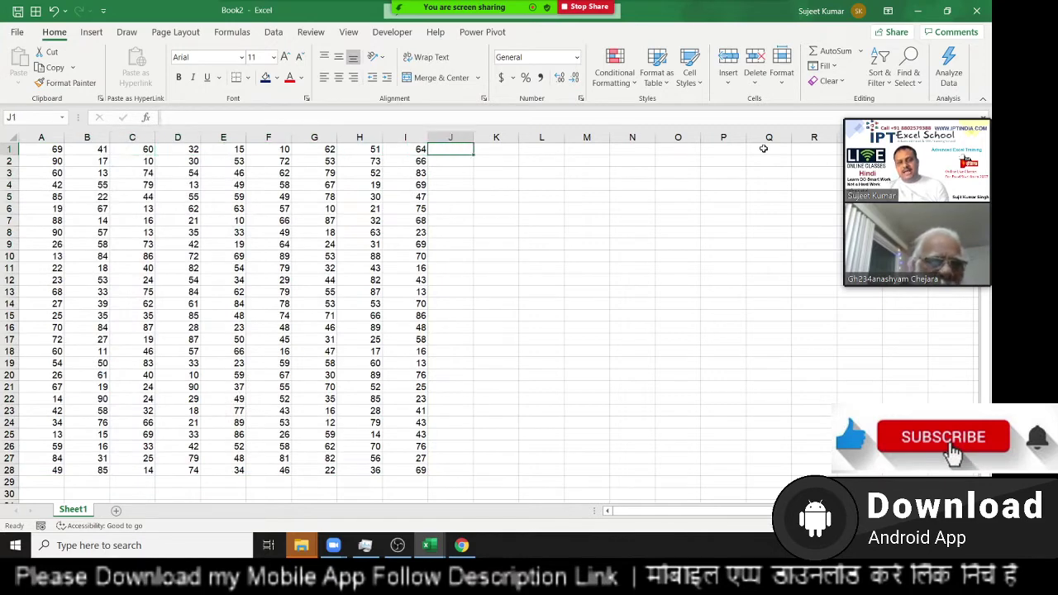
{"action": "key", "text": "Right"}
{"action": "key", "text": "Down"}
{"action": "key", "text": "Left"}
{"action": "key", "text": "Down"}
{"action": "key", "text": "Down"}
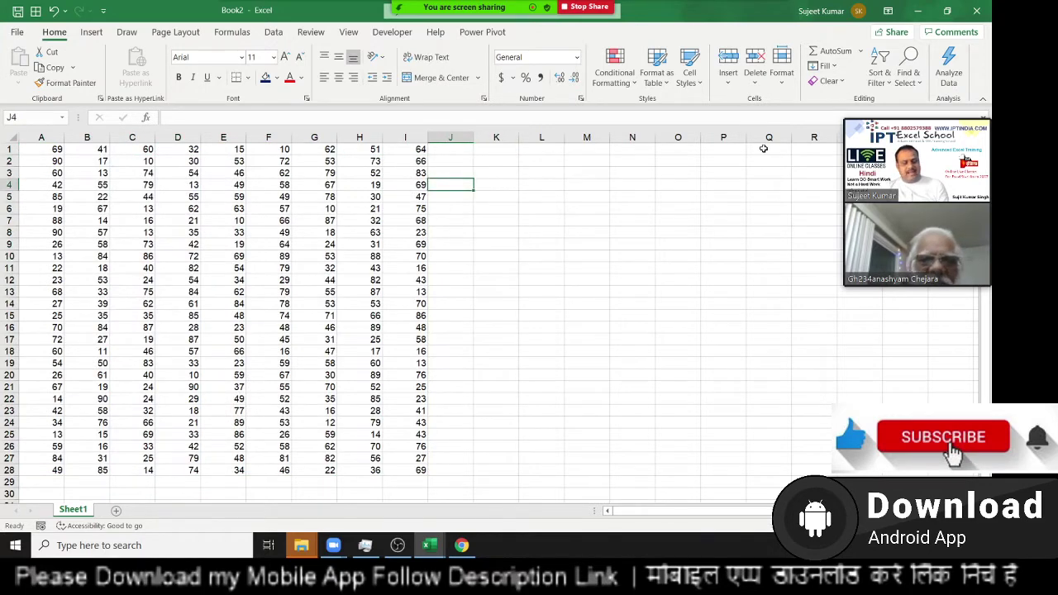
Enter 'a' in J4, K3, L3, M4, M2, O2 and N2, then select the region A1:O28.
{"action": "type", "text": "a"}
{"action": "key", "text": "Tab"}
{"action": "key", "text": "Up"}
{"action": "type", "text": "a"}
{"action": "key", "text": "Tab"}
{"action": "type", "text": "a"}
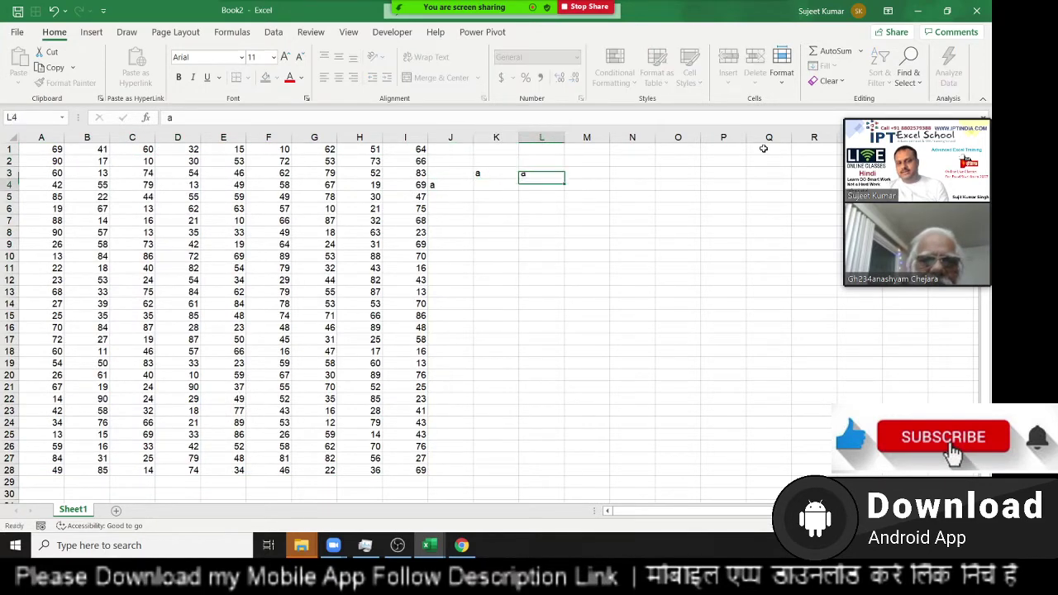
{"action": "key", "text": "Tab"}
{"action": "key", "text": "Down"}
{"action": "type", "text": "a"}
{"action": "key", "text": "Up"}
{"action": "key", "text": "Up"}
{"action": "type", "text": "a"}
{"action": "key", "text": "Tab"}
{"action": "key", "text": "Tab"}
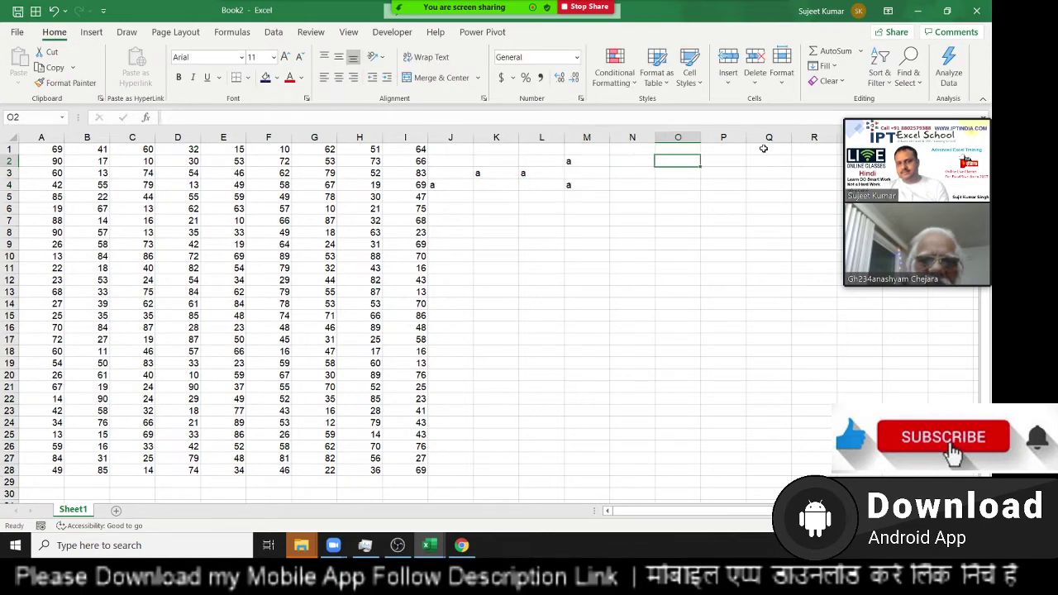
{"action": "type", "text": "a"}
{"action": "key", "text": "Left"}
{"action": "type", "text": "a"}
{"action": "key", "text": "Left"}
{"action": "key", "text": "Home"}
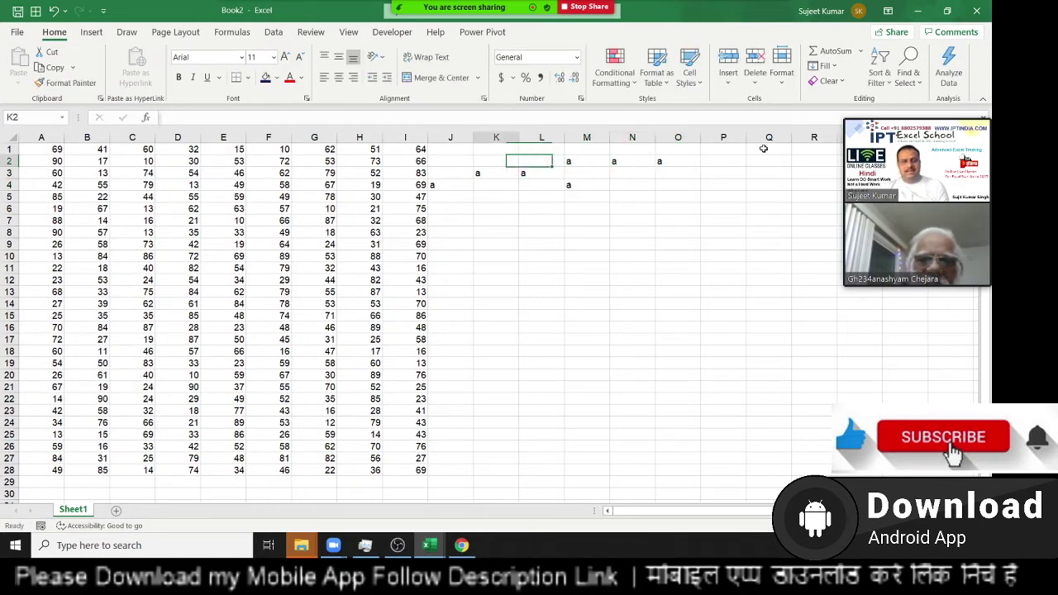
{"action": "key", "text": "ctrl+a"}
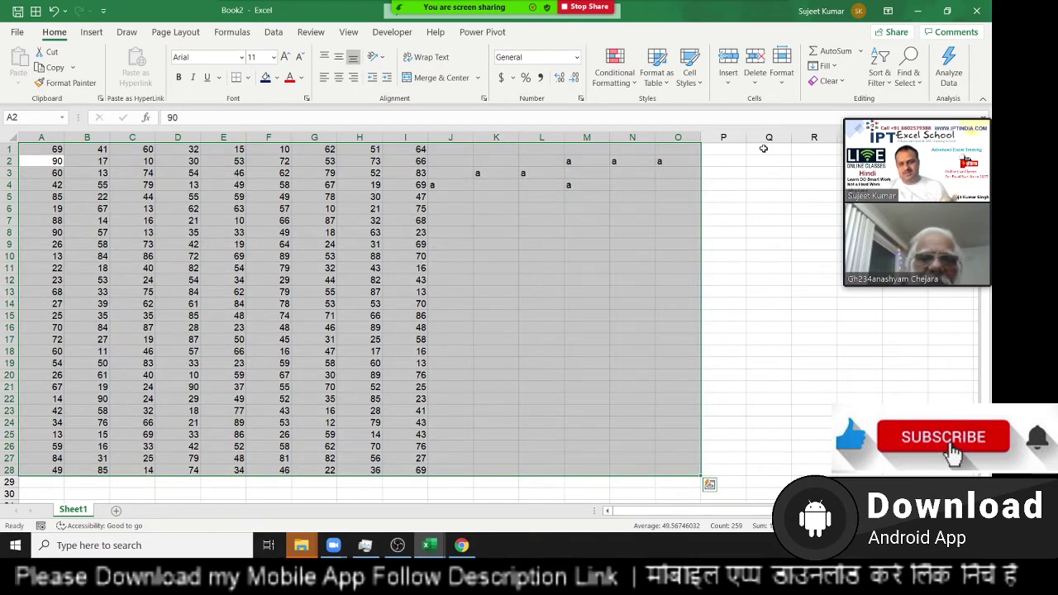
{"action": "key", "text": "Home"}
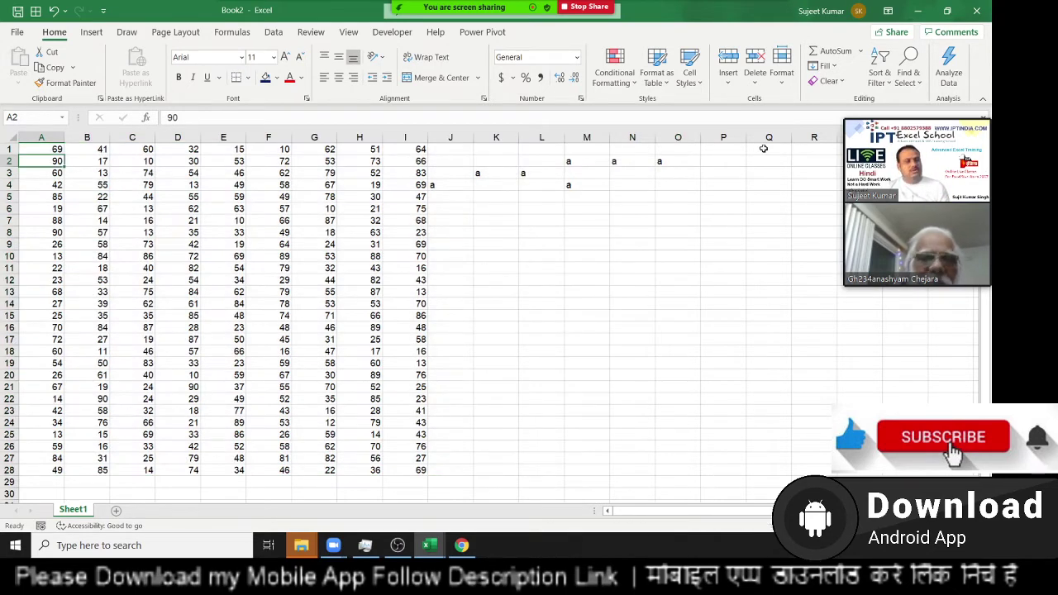
{"action": "key", "text": "Up"}
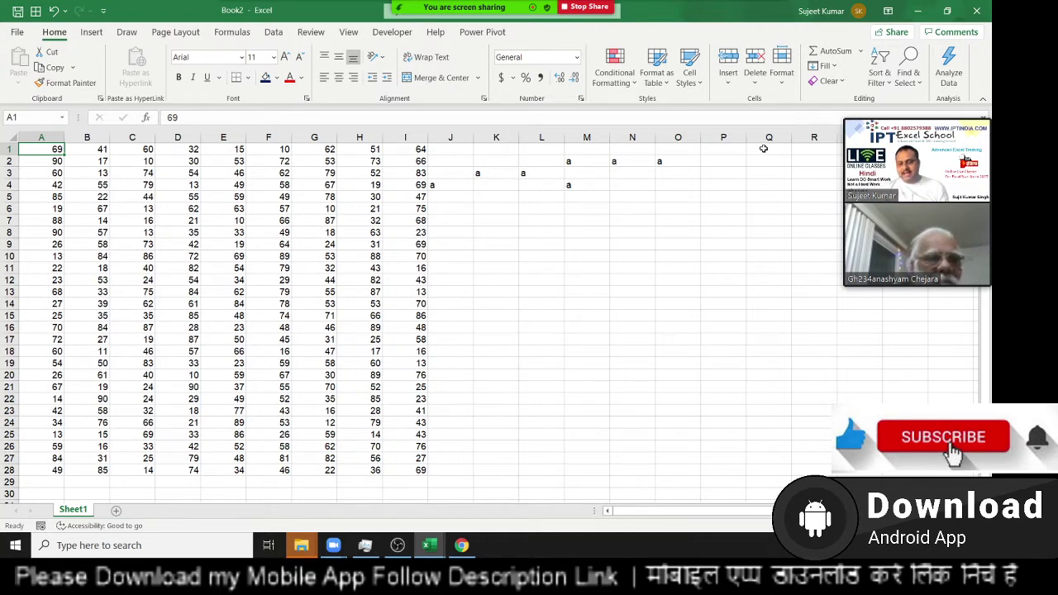
{"action": "key", "text": "ctrl+shift+Right"}
{"action": "key", "text": "ctrl+shift+Down"}
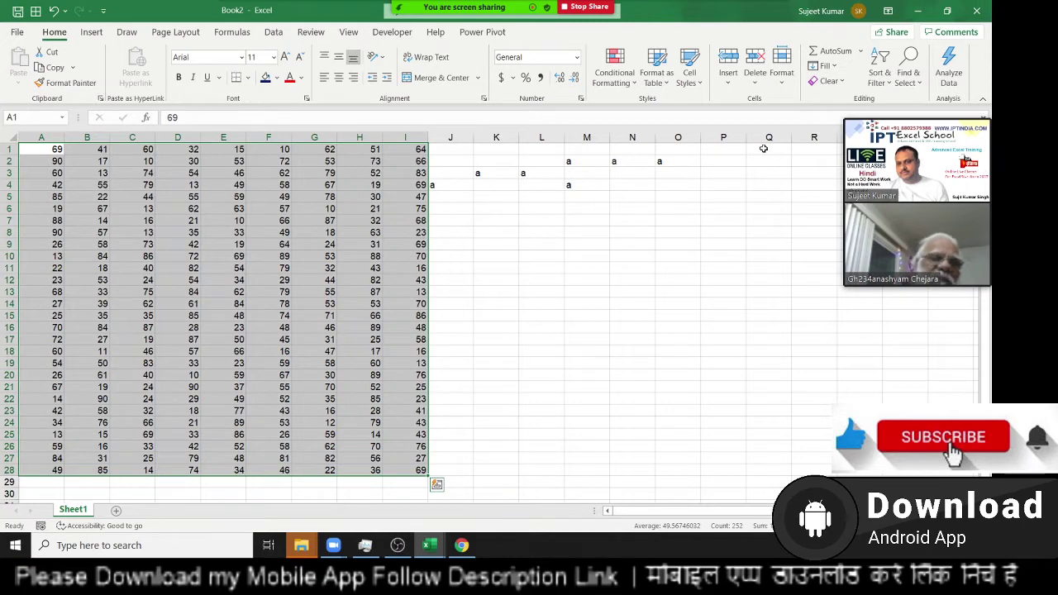
{"action": "key", "text": "ctrl+Home"}
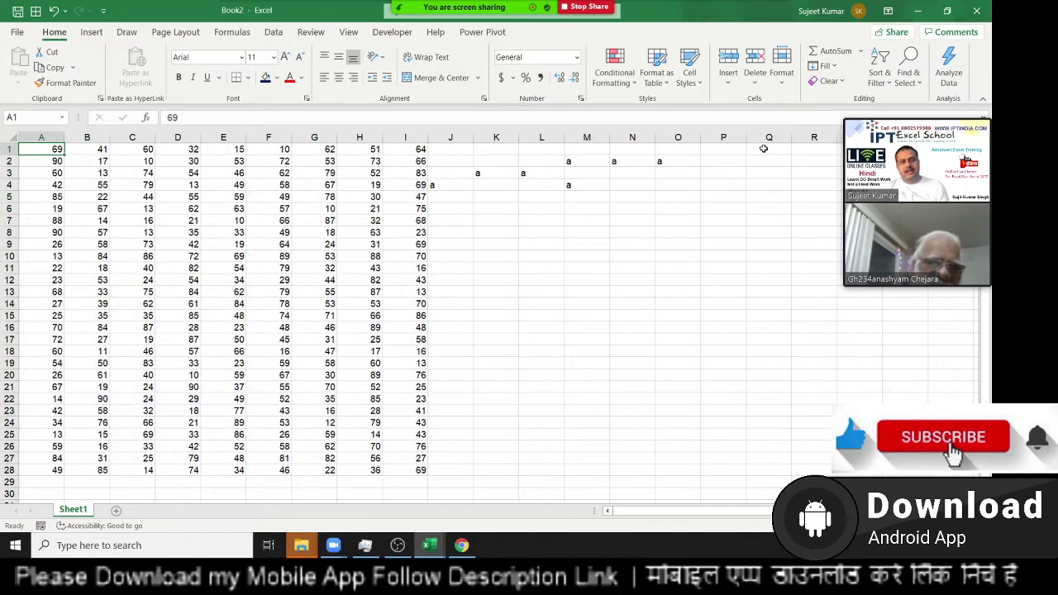
{"action": "key", "text": "ctrl+shift+Right"}
{"action": "key", "text": "ctrl+shift+Down"}
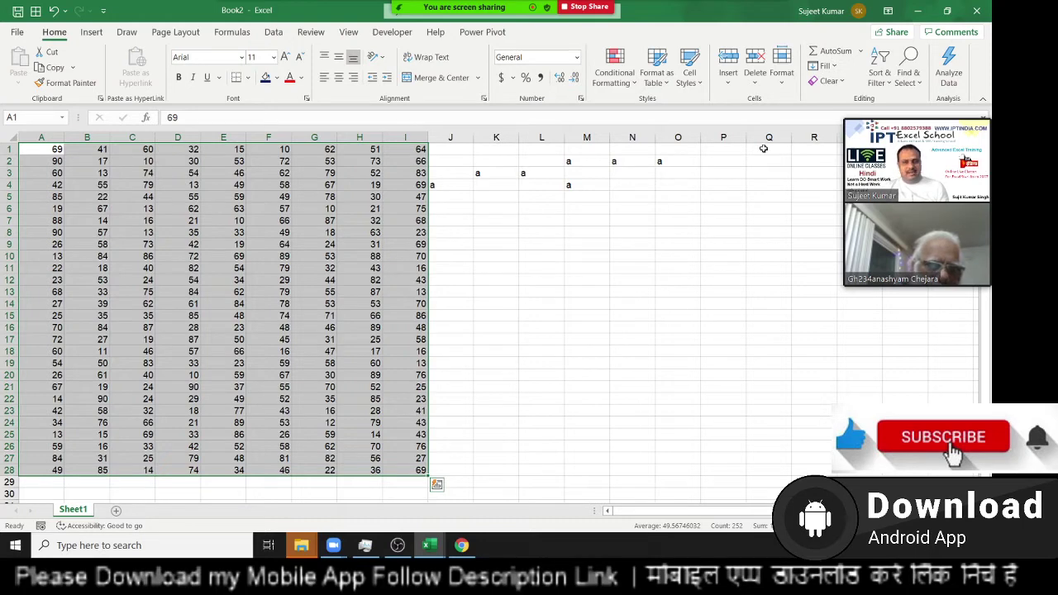
{"action": "key", "text": "ctrl+Home"}
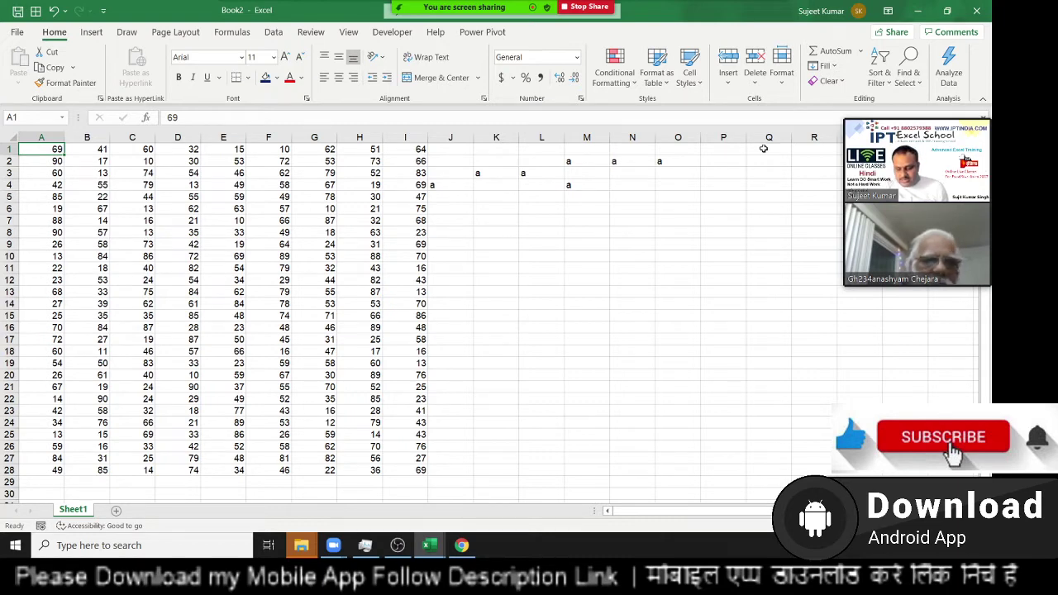
{"action": "left_click_drag", "start_coordinate": [42, 148], "coordinate": [769, 481]}
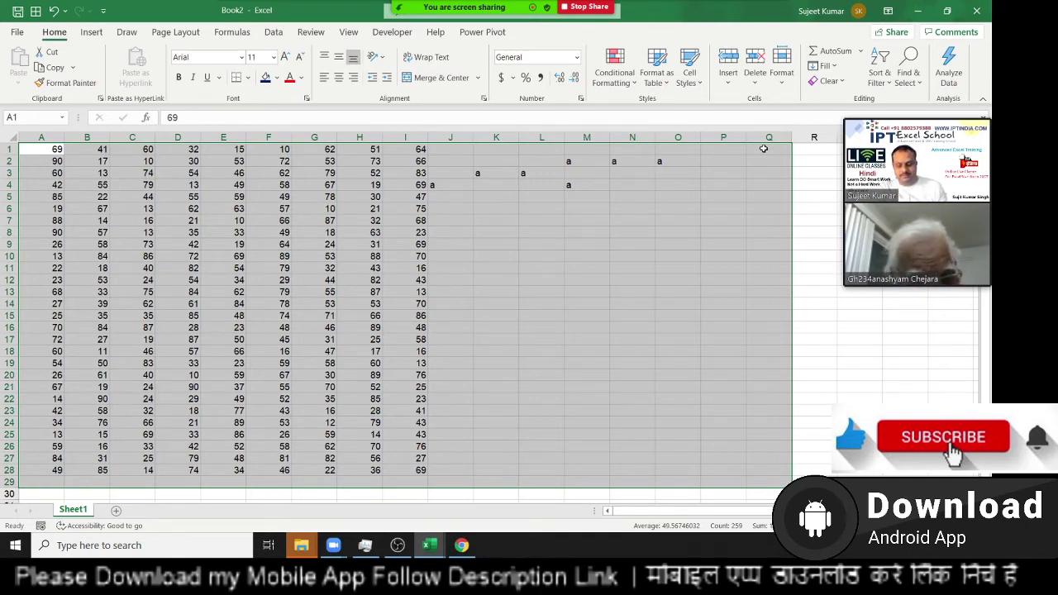
{"action": "key", "text": "Up"}
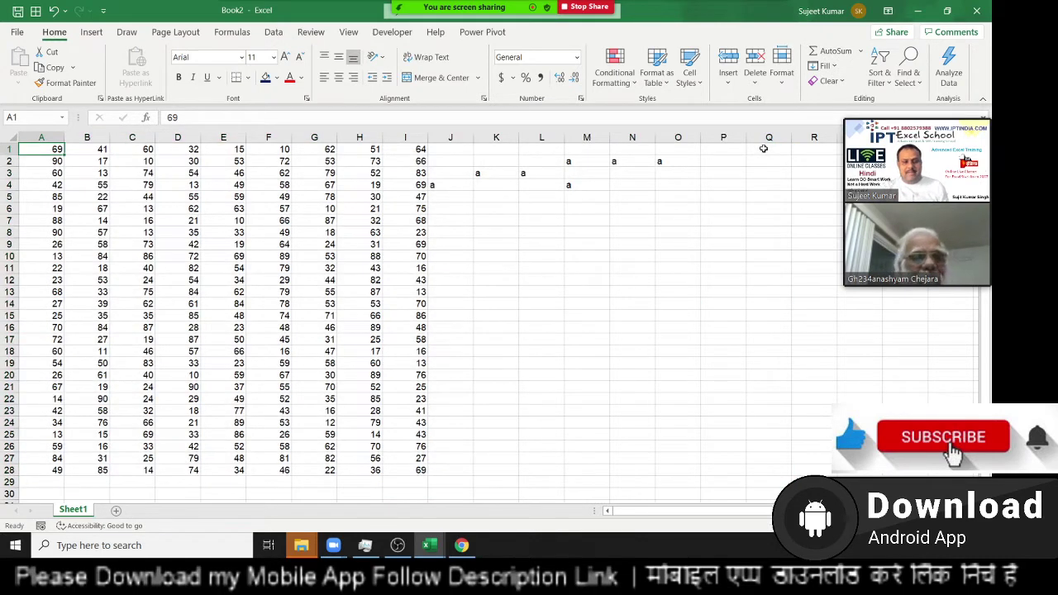
{"action": "left_click", "coordinate": [511, 469]}
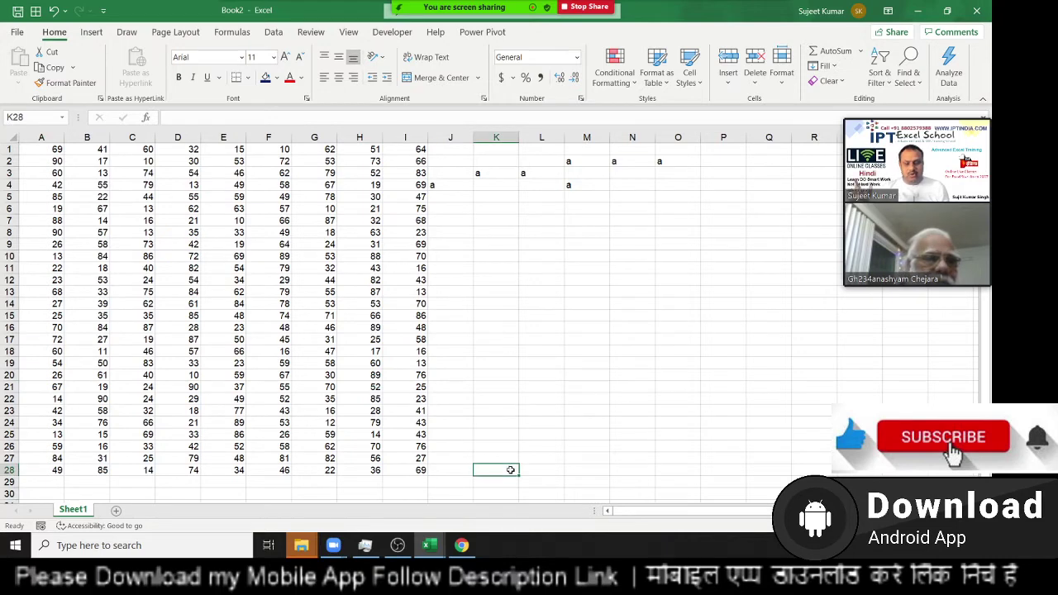
{"action": "key", "text": "Home"}
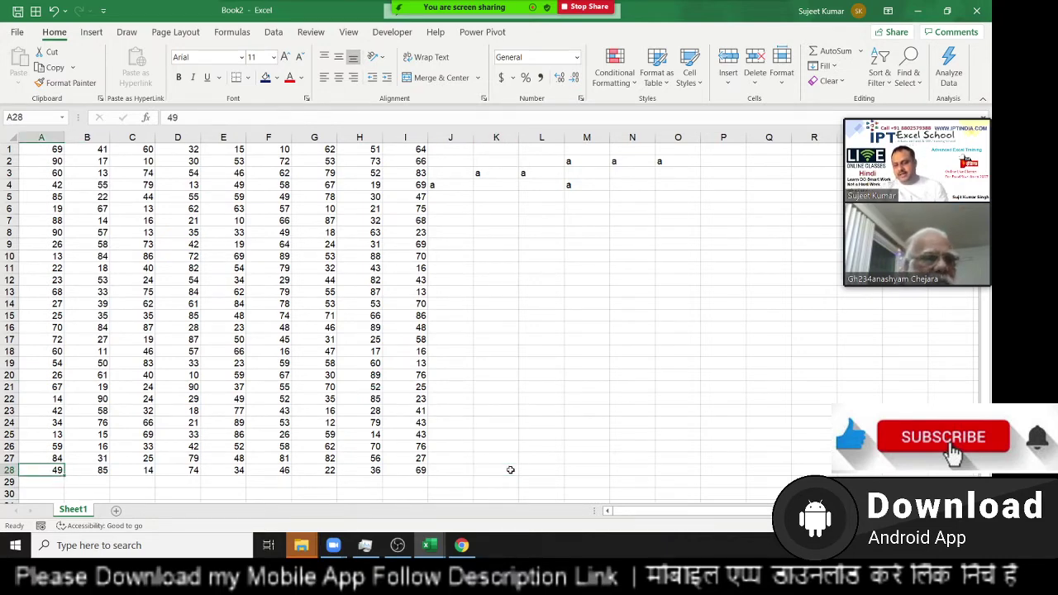
{"action": "key", "text": "End"}
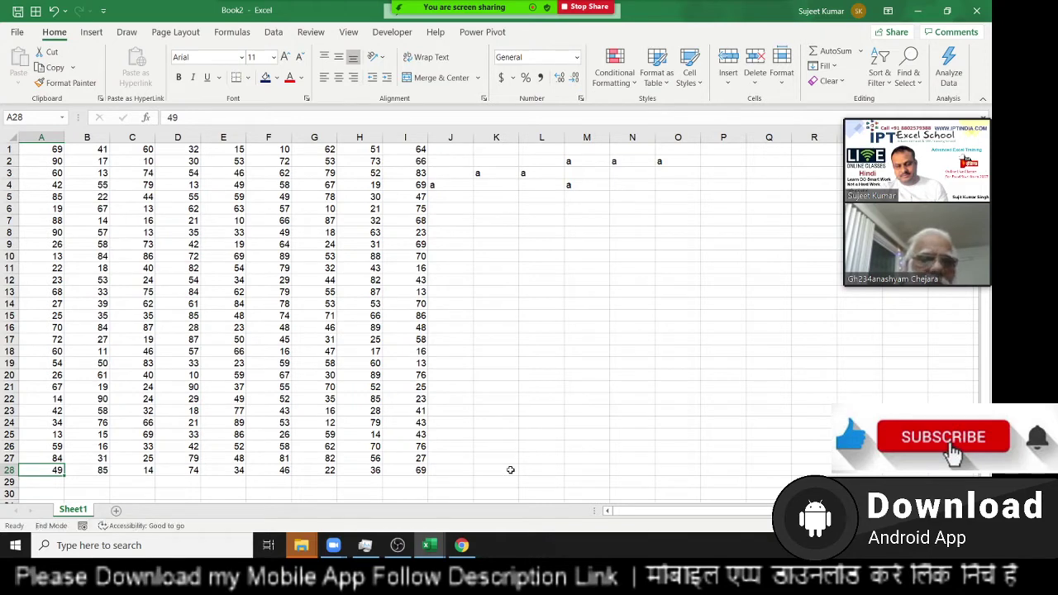
{"action": "key", "text": "Home"}
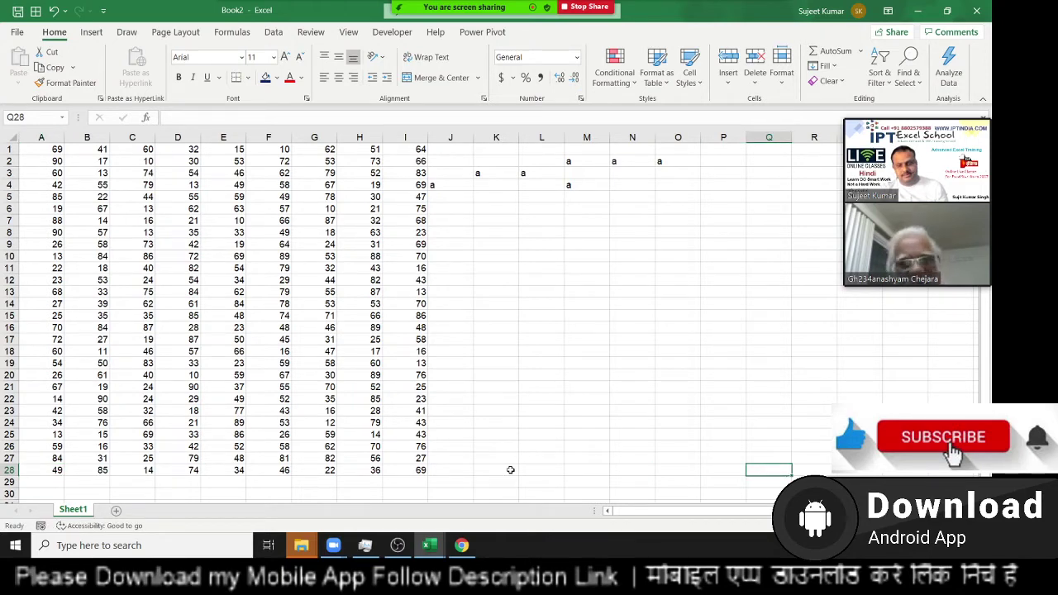
{"action": "key", "text": "Down"}
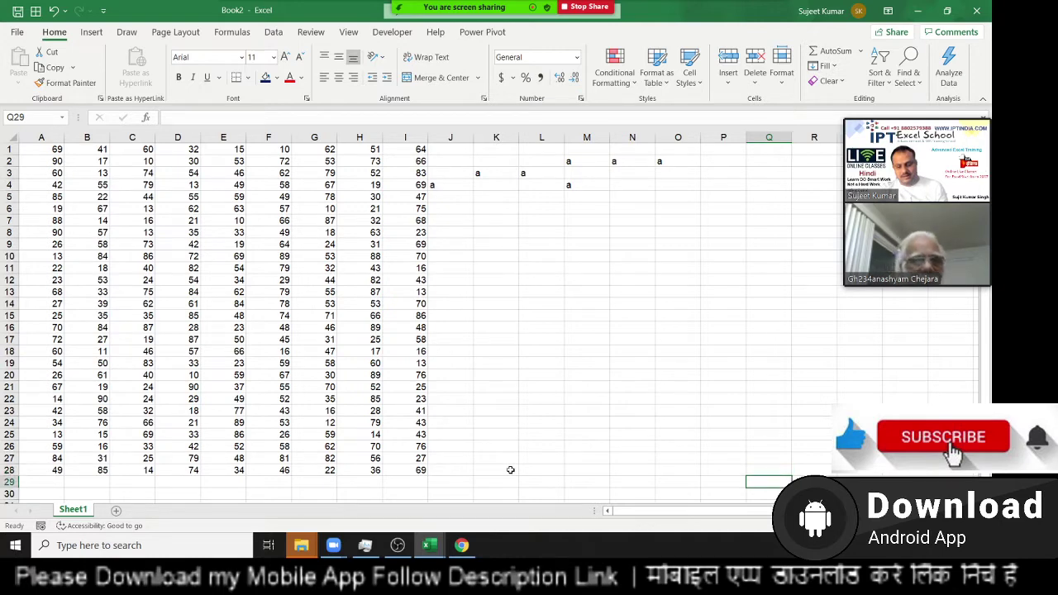
{"action": "key", "text": "Up"}
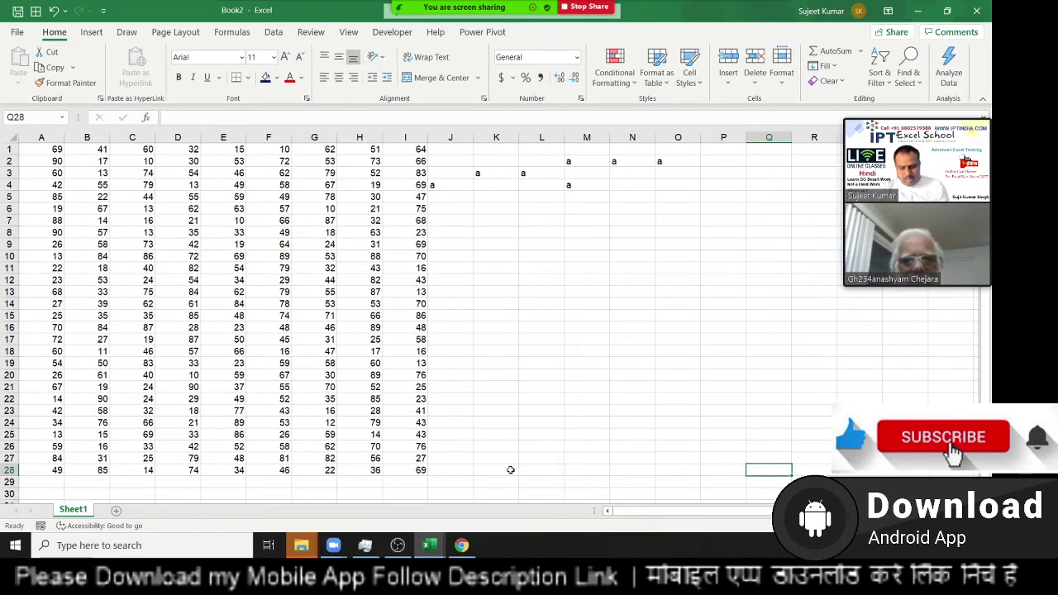
{"action": "key", "text": "ctrl+Home"}
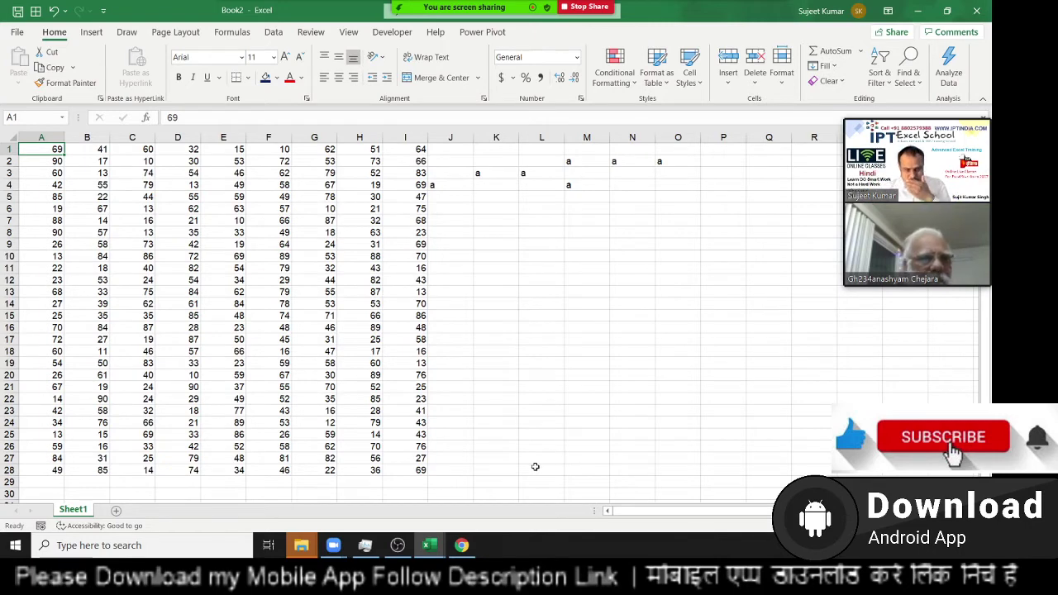
{"action": "left_click", "coordinate": [633, 352]}
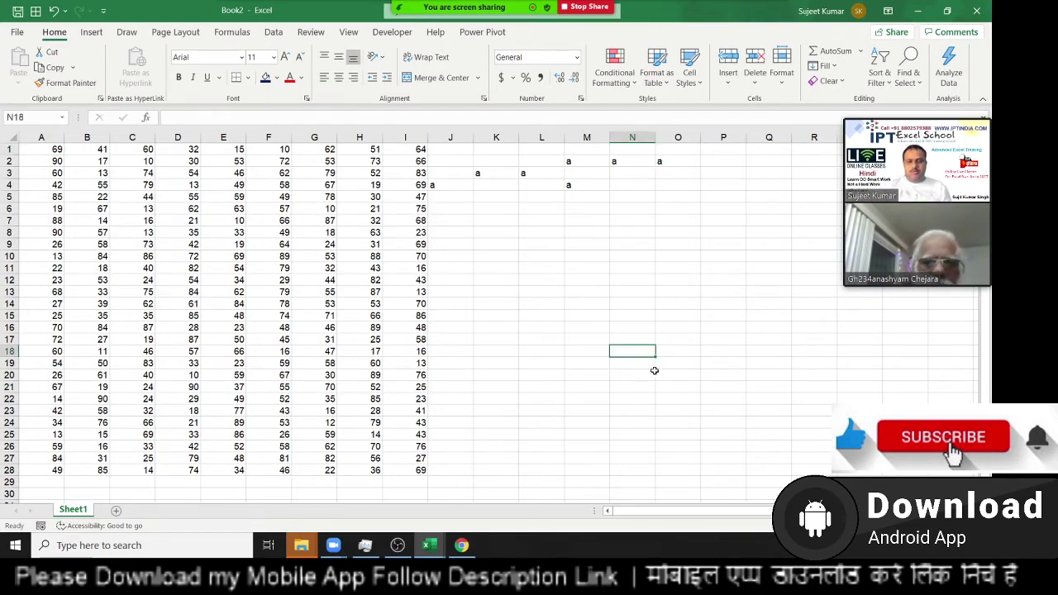
{"action": "key", "text": "Home"}
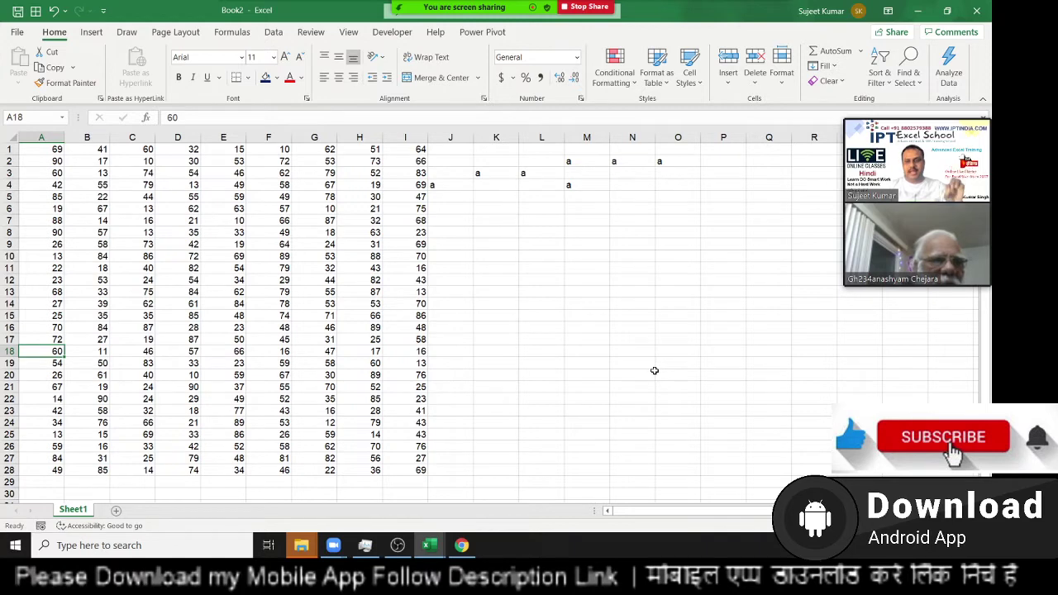
{"action": "left_click", "coordinate": [560, 400]}
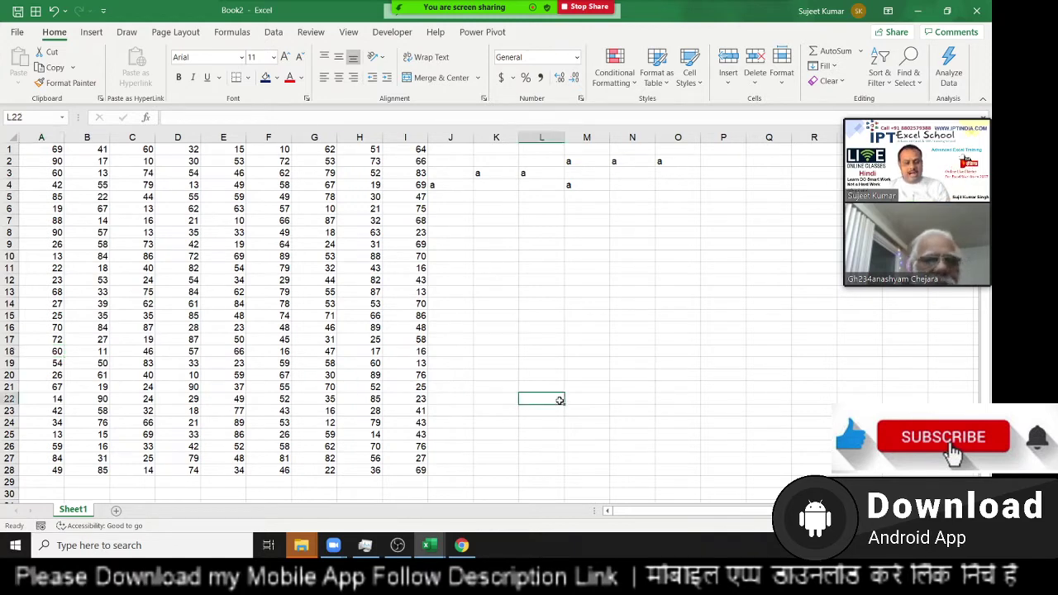
{"action": "key", "text": "shift+Home"}
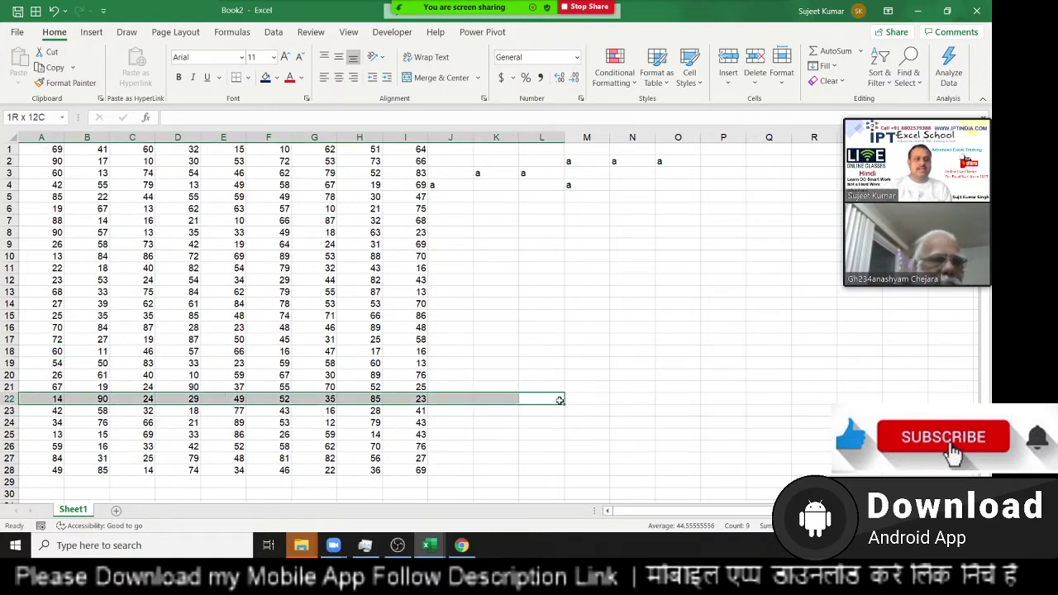
{"action": "left_click", "coordinate": [553, 396]}
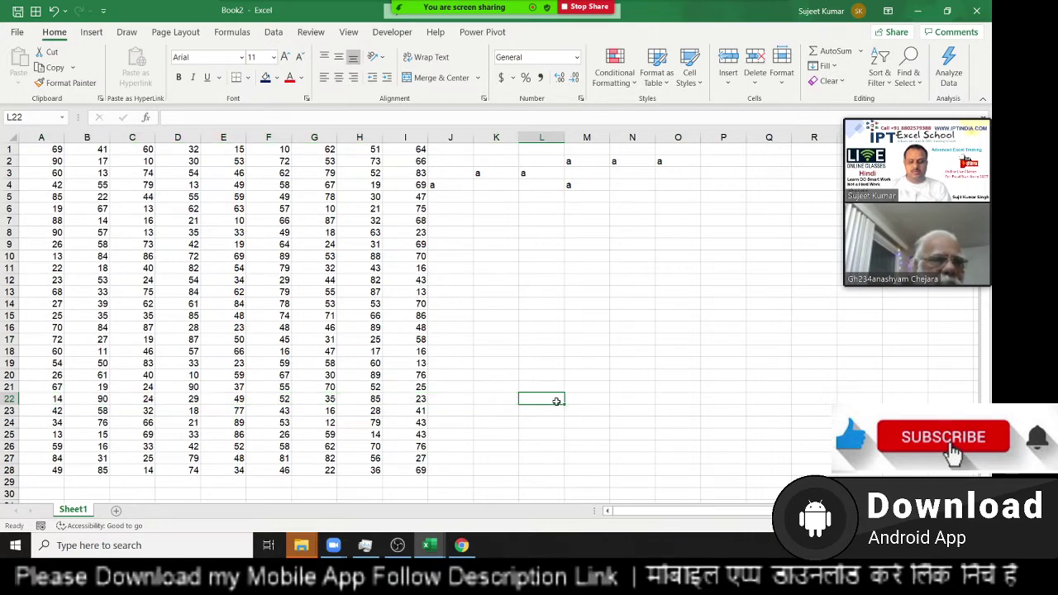
{"action": "key", "text": "ctrl+Home"}
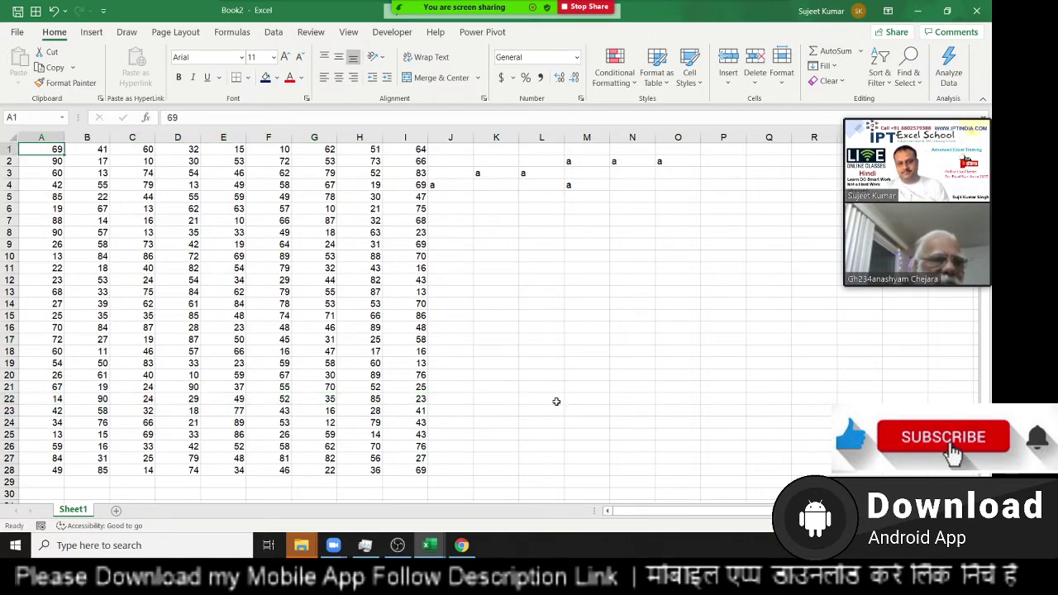
{"action": "left_click", "coordinate": [411, 364]}
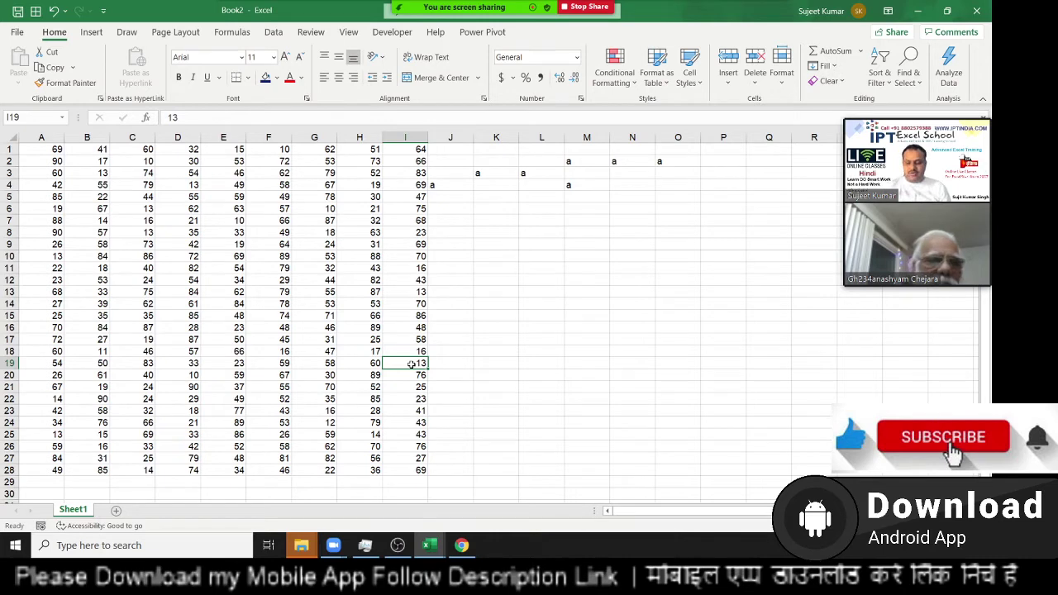
{"action": "key", "text": "ctrl+shift+Home"}
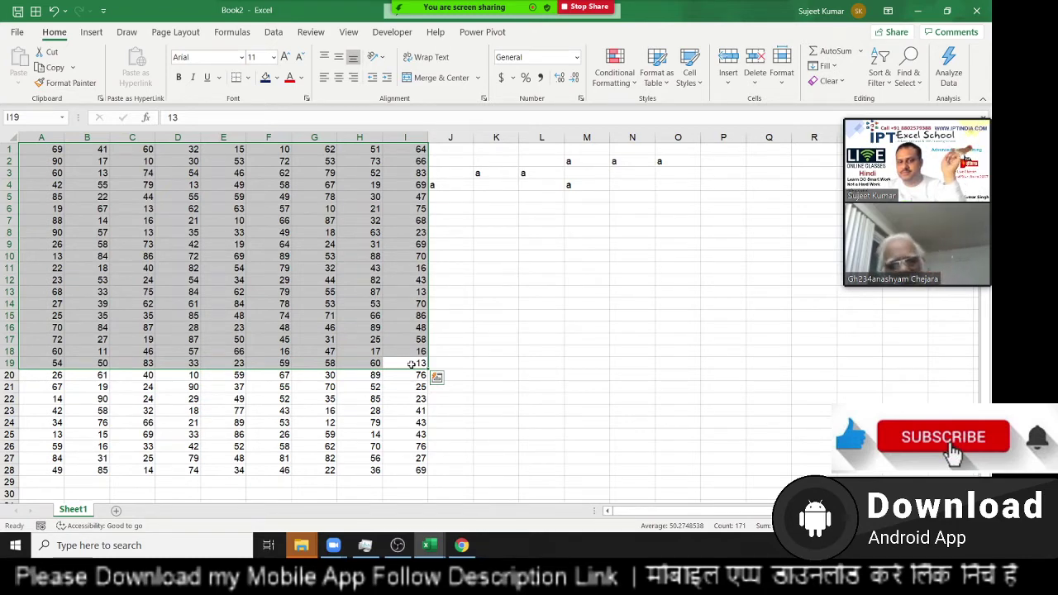
{"action": "left_click", "coordinate": [421, 468]}
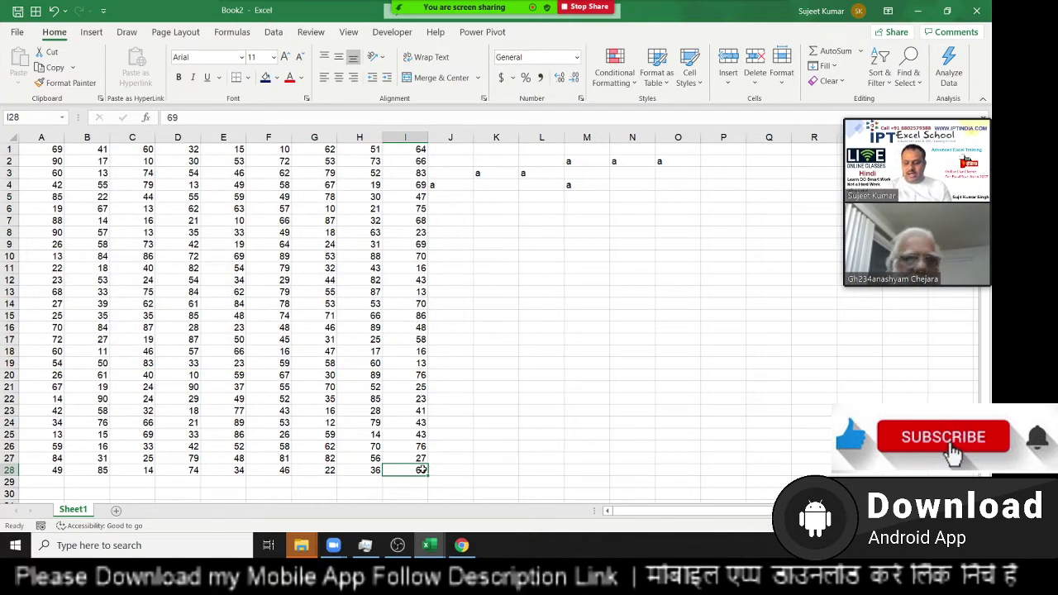
{"action": "key", "text": "ctrl+shift+Left"}
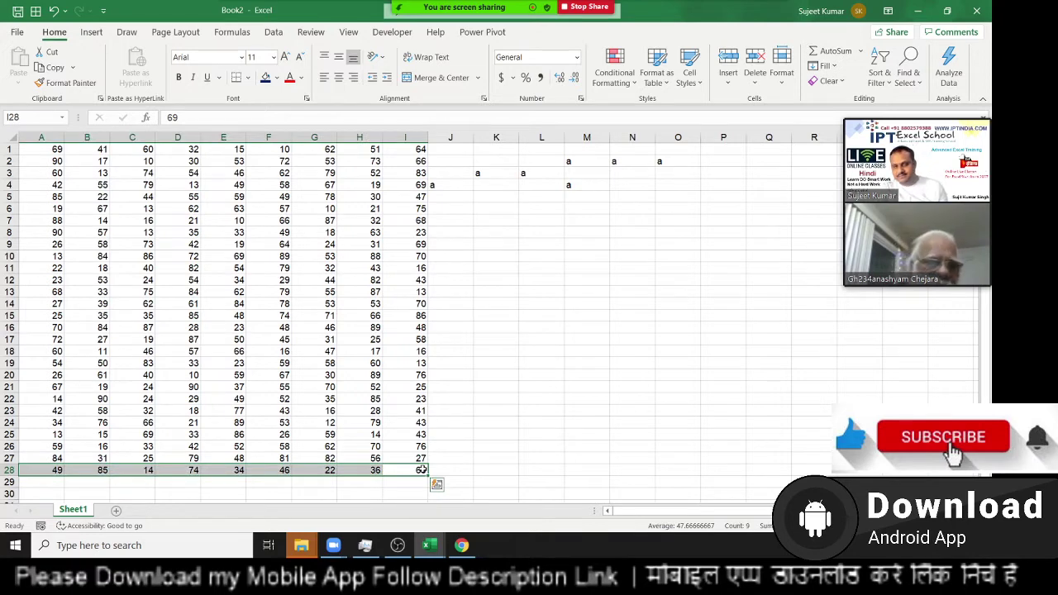
{"action": "key", "text": "Up"}
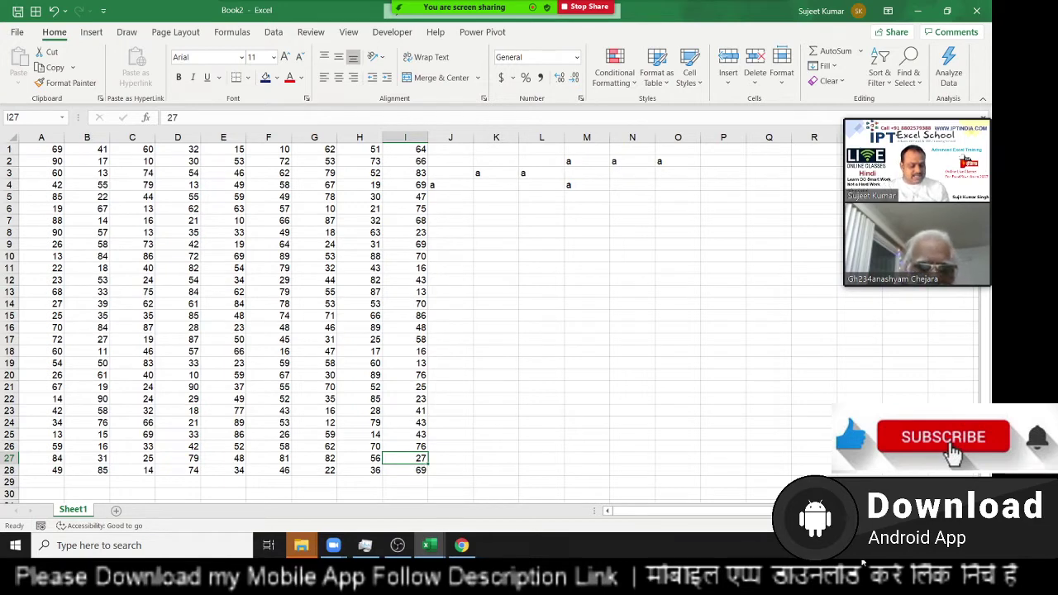
{"action": "key", "text": "shift+space"}
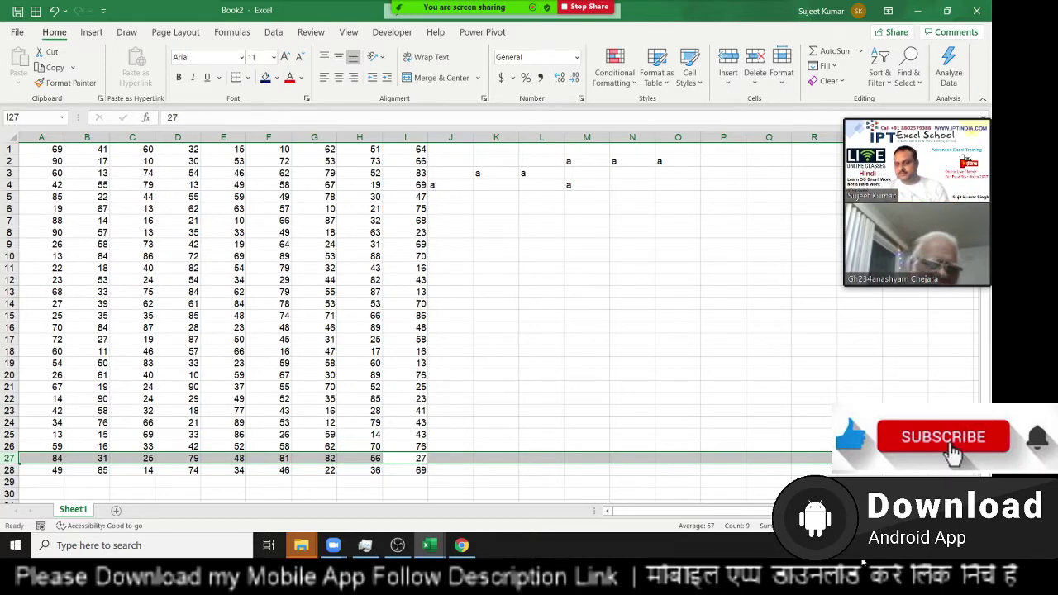
{"action": "left_click", "coordinate": [451, 458]}
{"action": "left_click", "coordinate": [405, 458]}
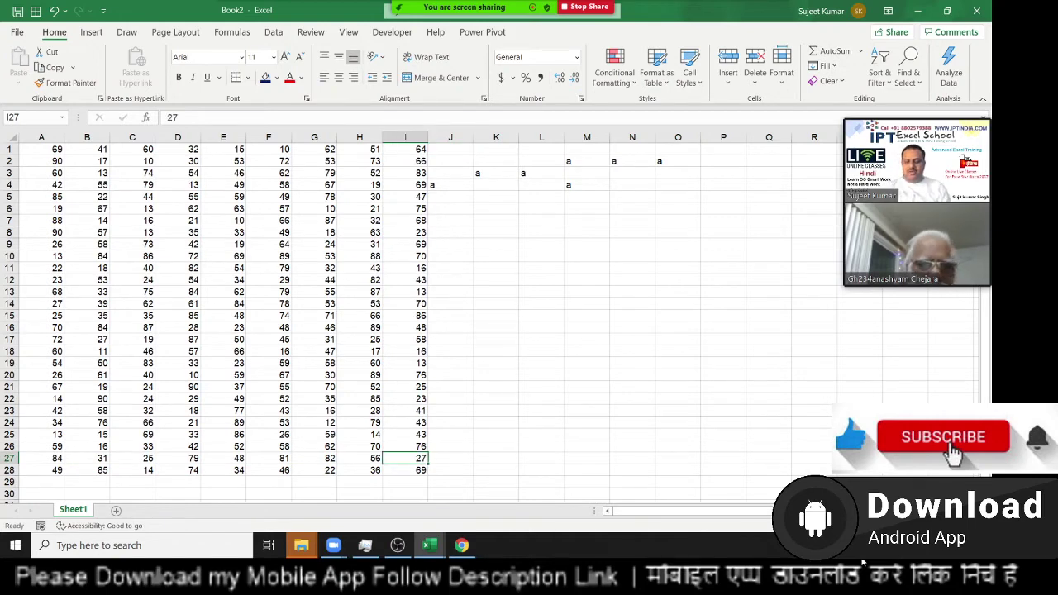
{"action": "key", "text": "ctrl+shift+Left"}
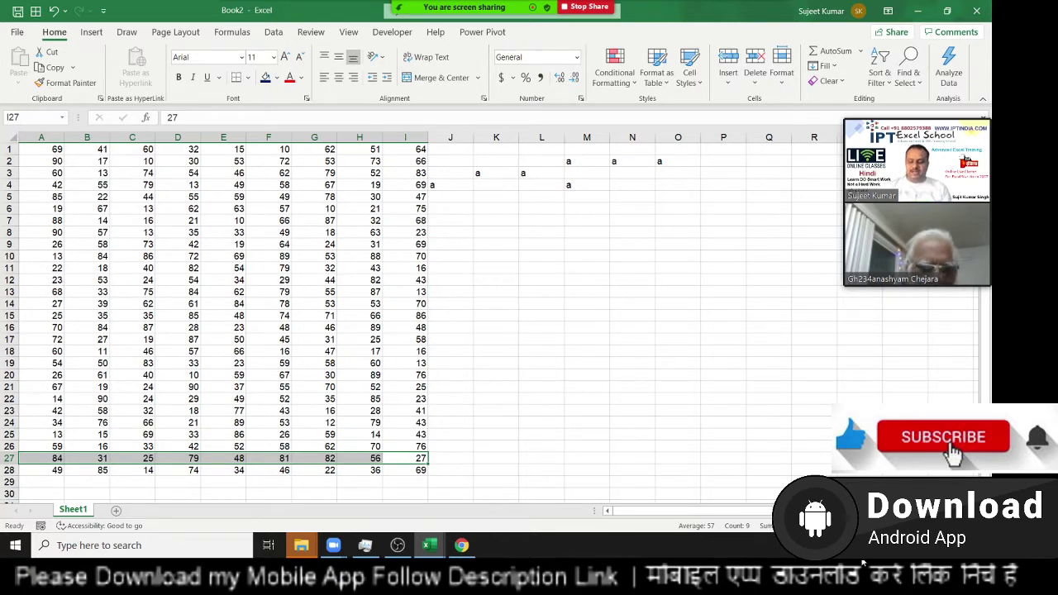
{"action": "key", "text": "ctrl+shift+Up"}
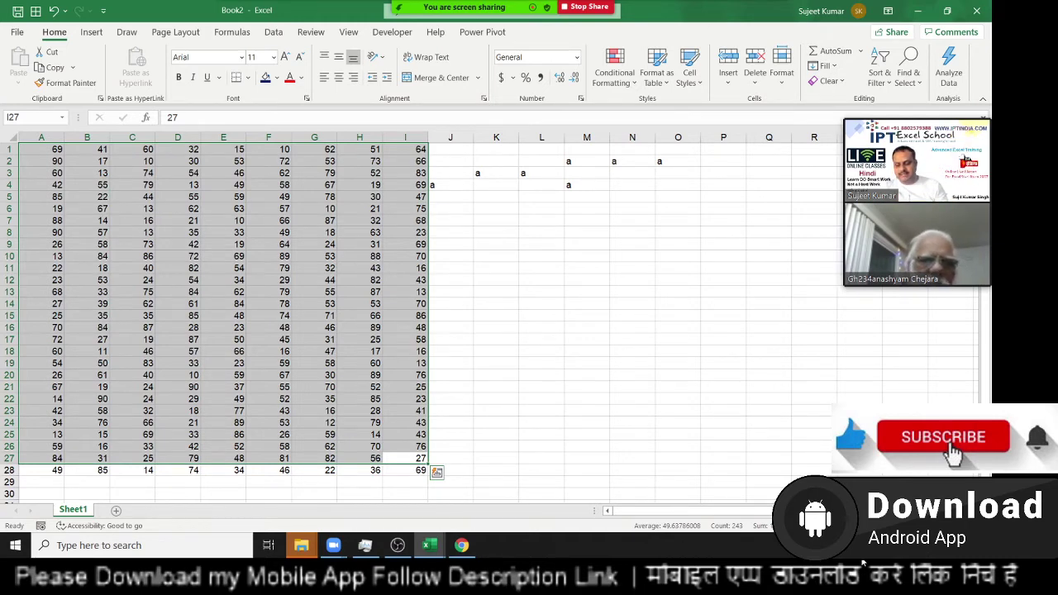
{"action": "key", "text": "Down"}
{"action": "key", "text": "ctrl+Left"}
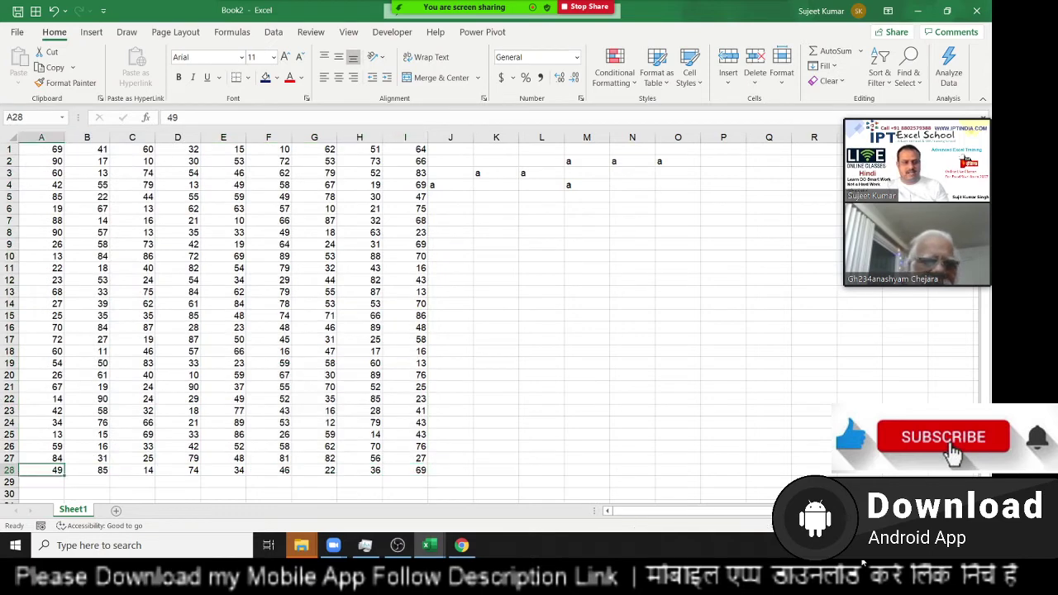
{"action": "key", "text": "ctrl+Up"}
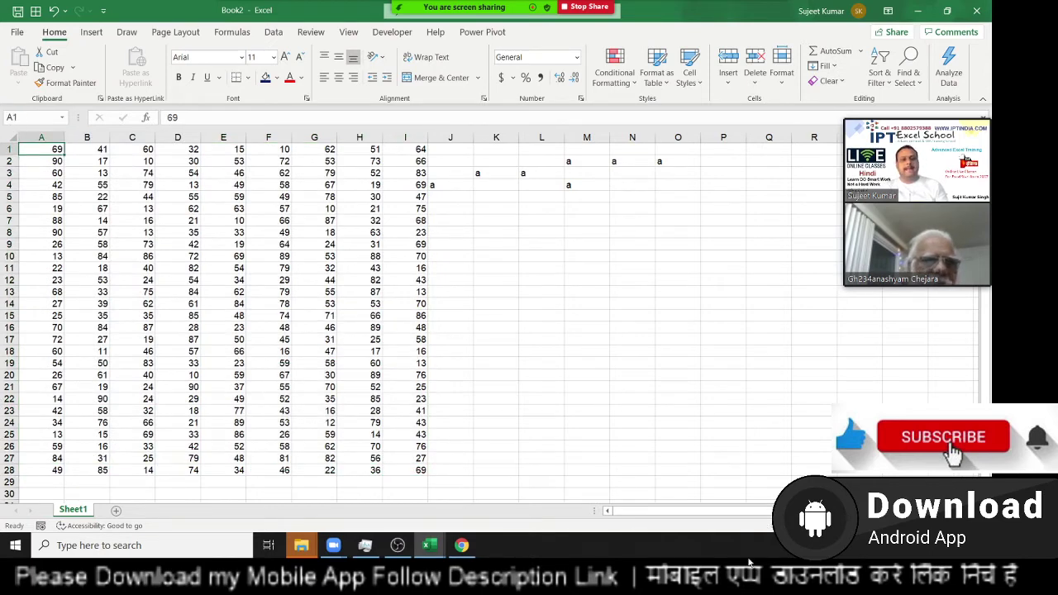
Delete the stray 'a' entries in J1:O6.
{"action": "left_click_drag", "start_coordinate": [451, 150], "coordinate": [656, 216]}
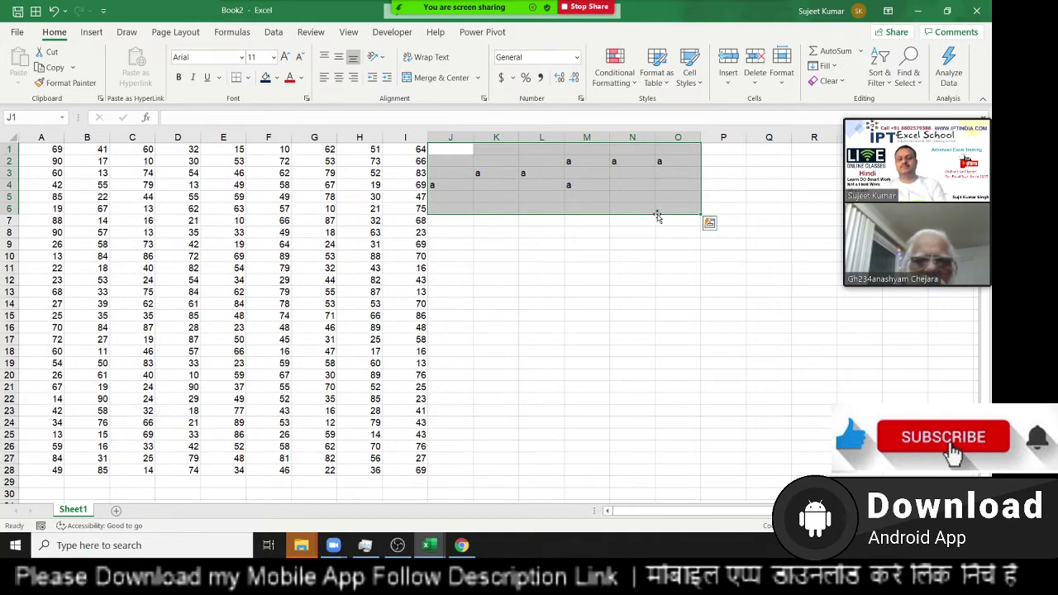
{"action": "key", "text": "Delete"}
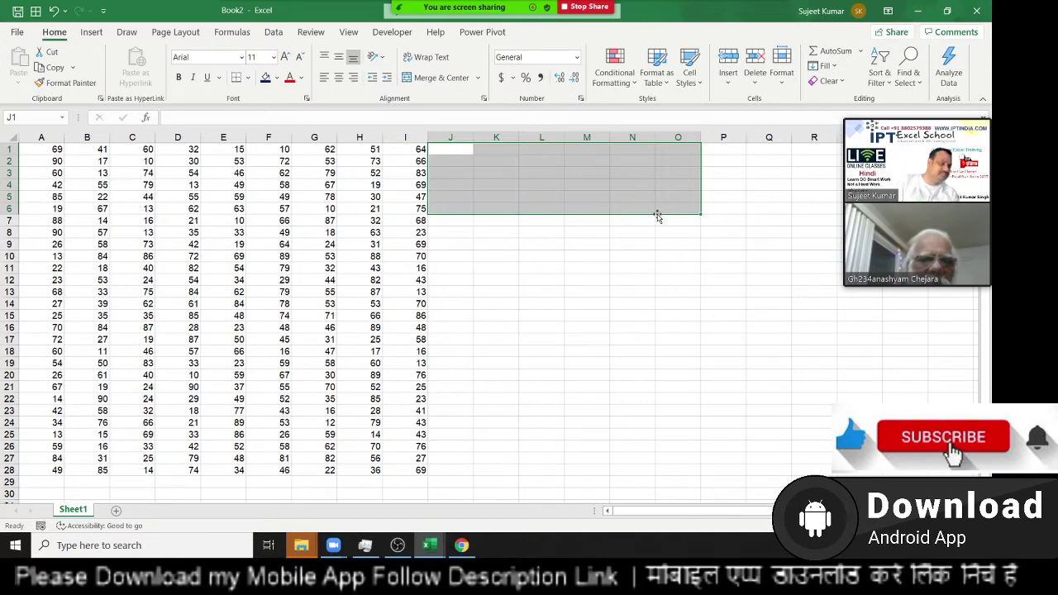
{"action": "left_click", "coordinate": [79, 198]}
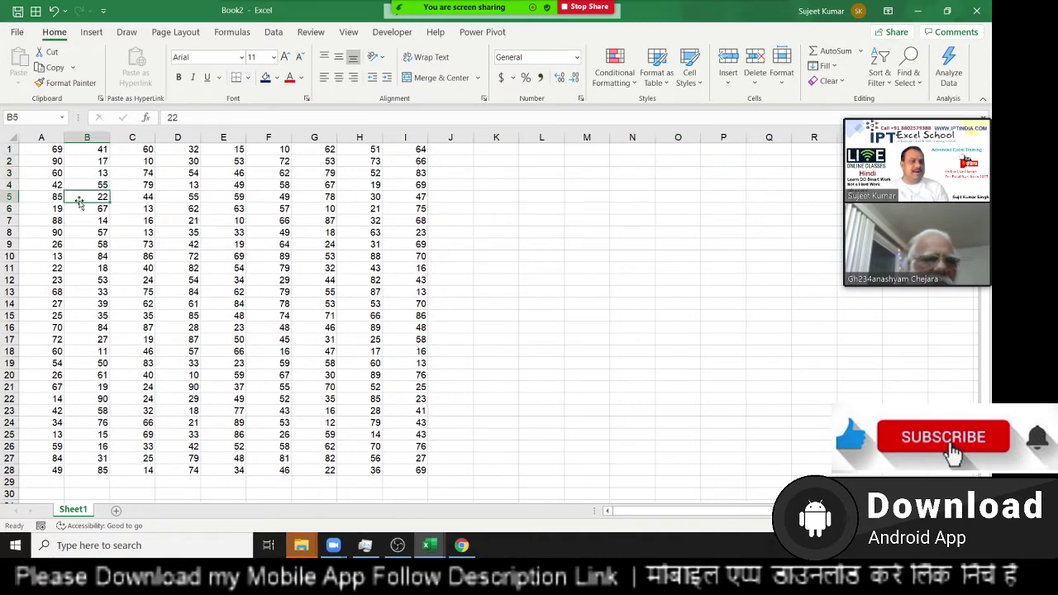
Build a non-adjacent selection of scattered cells including A2, H5, C21, D6, E3 and C2.
{"action": "left_click", "coordinate": [42, 158]}
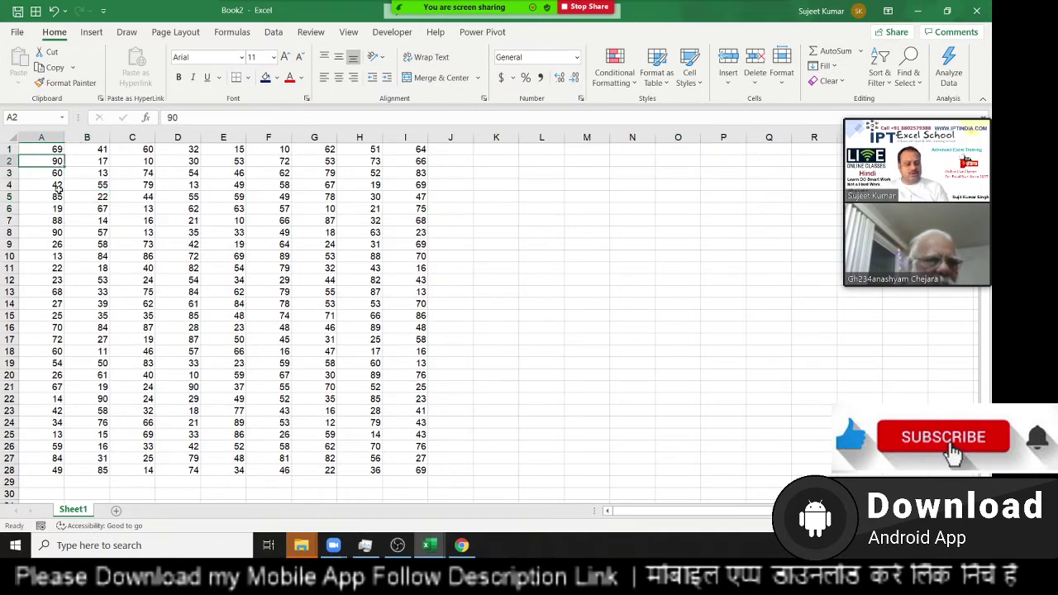
{"action": "left_click", "coordinate": [102, 220], "text": "ctrl"}
{"action": "left_click", "coordinate": [281, 303], "text": "ctrl"}
{"action": "left_click", "coordinate": [322, 254], "text": "ctrl"}
{"action": "left_click", "coordinate": [289, 219], "text": "ctrl"}
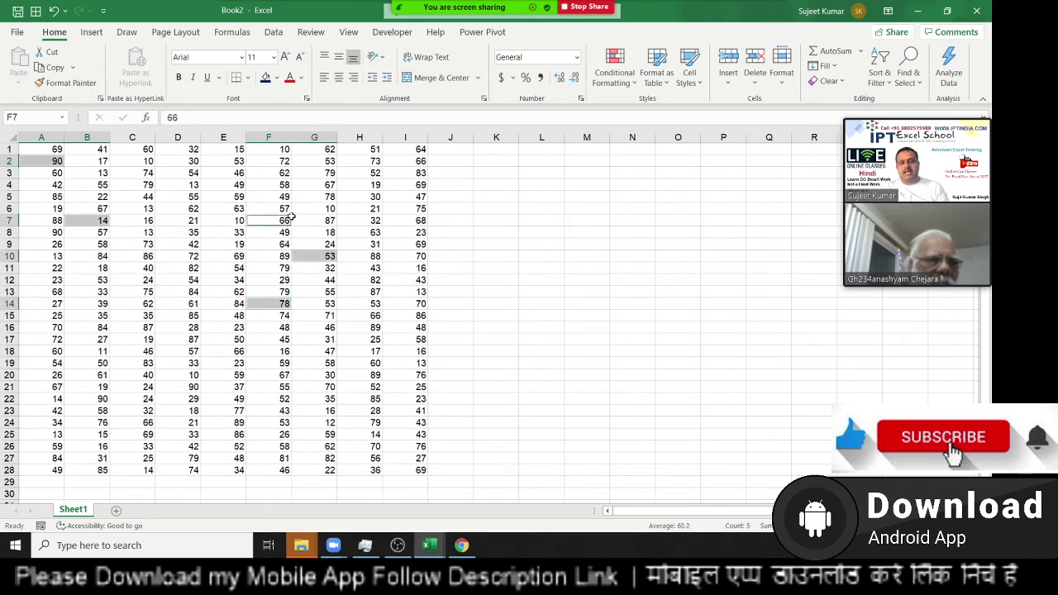
{"action": "left_click", "coordinate": [363, 201], "text": "ctrl"}
{"action": "left_click", "coordinate": [418, 279], "text": "ctrl"}
{"action": "left_click", "coordinate": [363, 376], "text": "ctrl"}
{"action": "left_click", "coordinate": [227, 410], "text": "ctrl"}
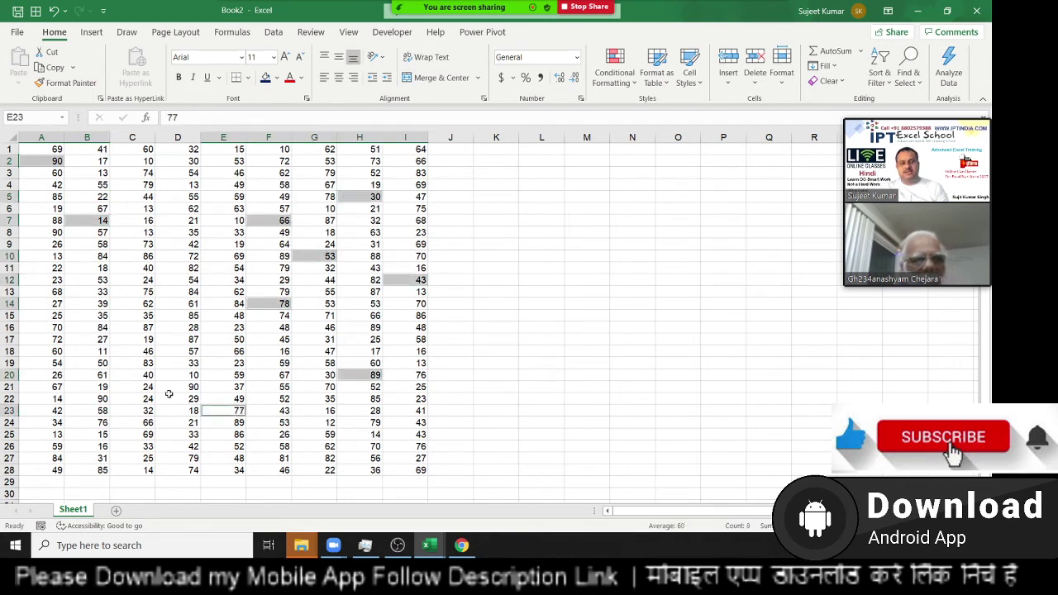
{"action": "left_click", "coordinate": [137, 387], "text": "ctrl"}
{"action": "left_click", "coordinate": [100, 328], "text": "ctrl"}
{"action": "left_click", "coordinate": [100, 292], "text": "ctrl"}
{"action": "left_click", "coordinate": [137, 257], "text": "ctrl"}
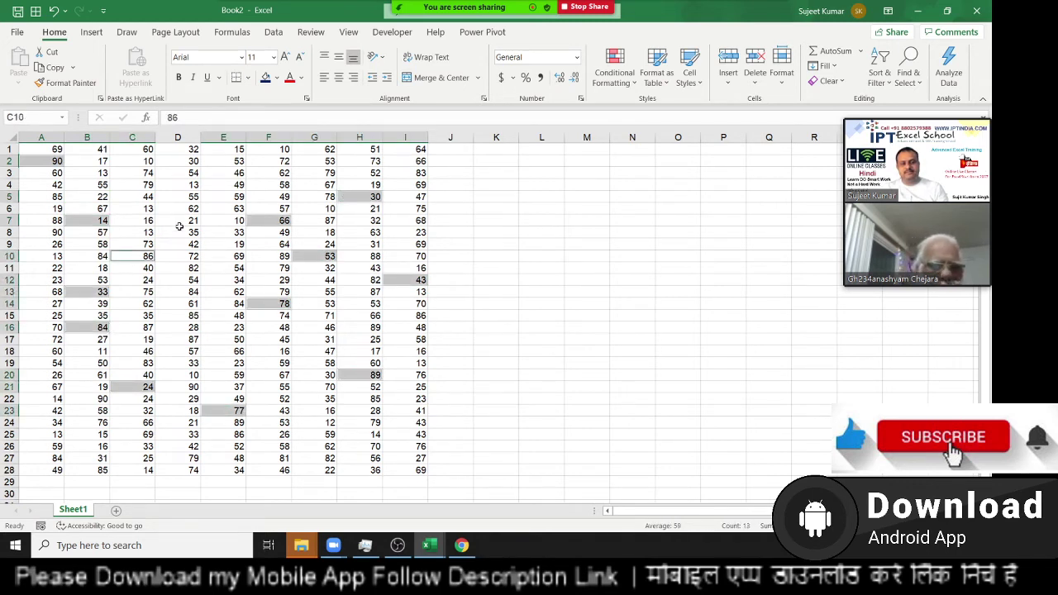
{"action": "left_click", "coordinate": [182, 209], "text": "ctrl"}
{"action": "left_click", "coordinate": [235, 173], "text": "ctrl"}
{"action": "left_click", "coordinate": [144, 161], "text": "ctrl"}
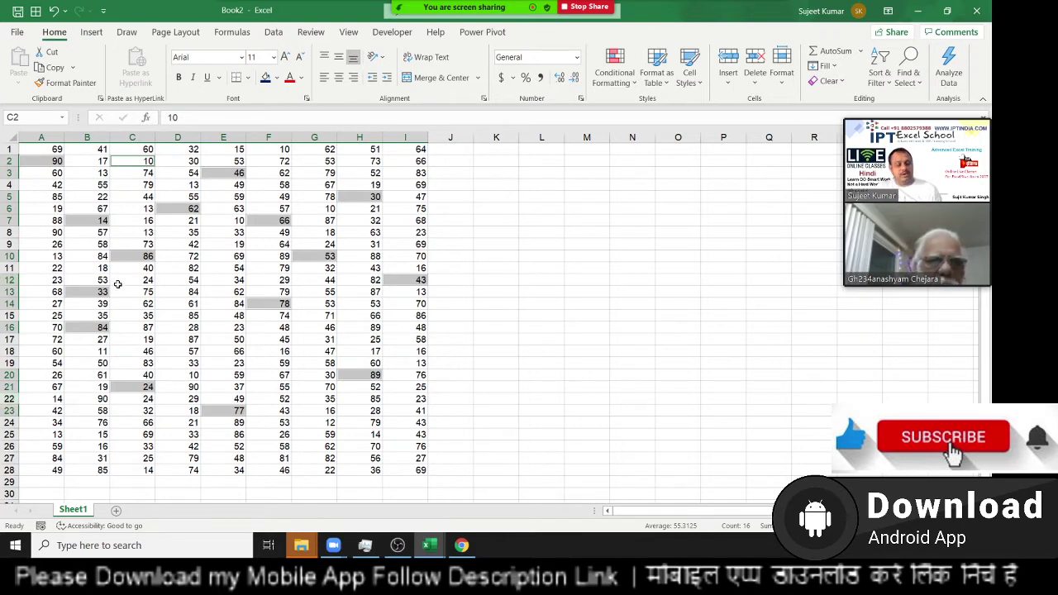
{"action": "key", "text": "ctrl+c"}
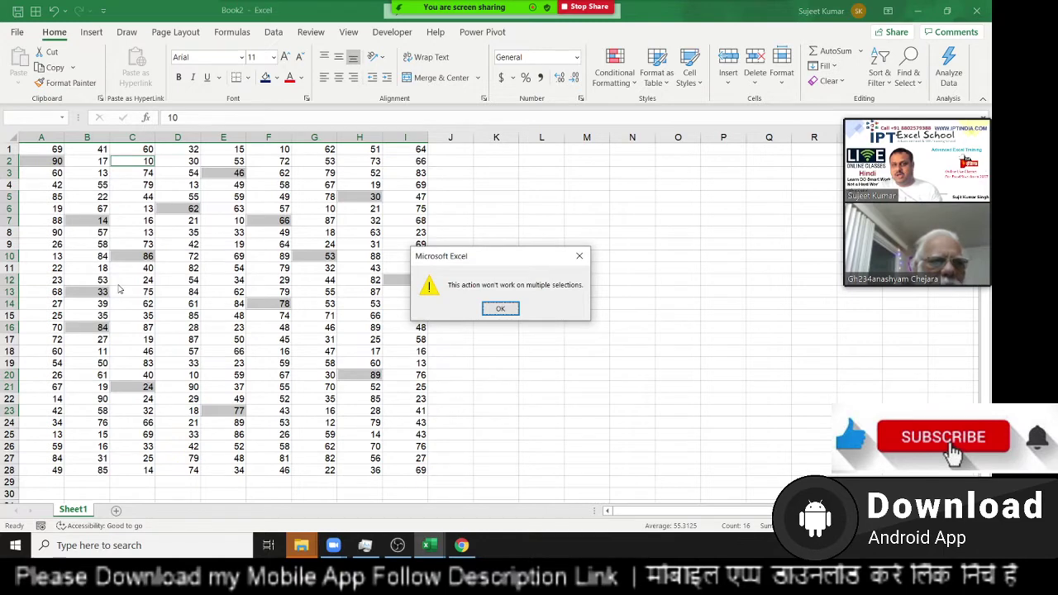
{"action": "key", "text": "Return"}
{"action": "left_click", "coordinate": [166, 278]}
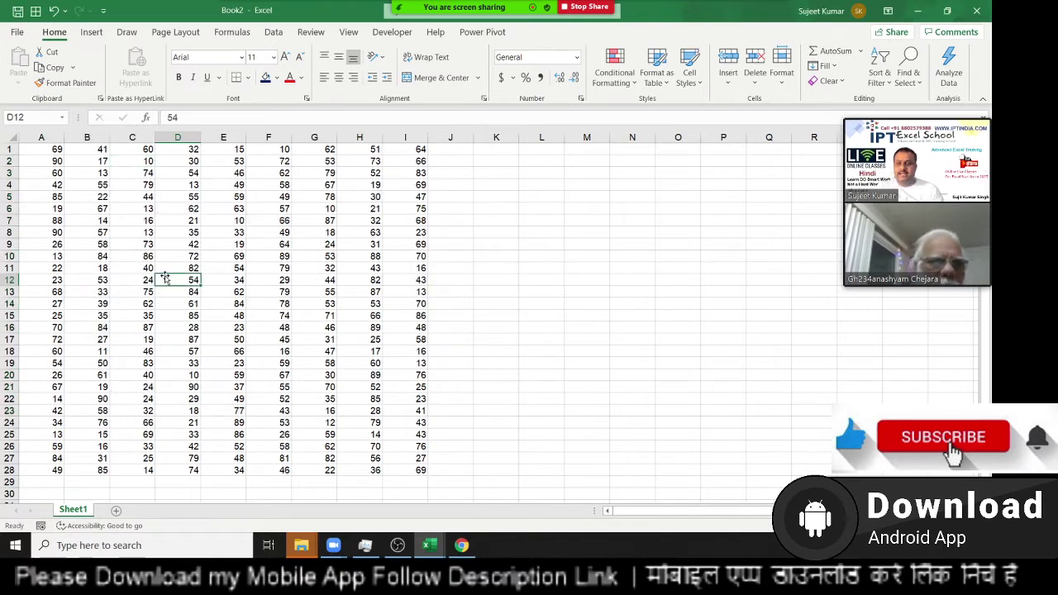
{"action": "left_click", "coordinate": [41, 149]}
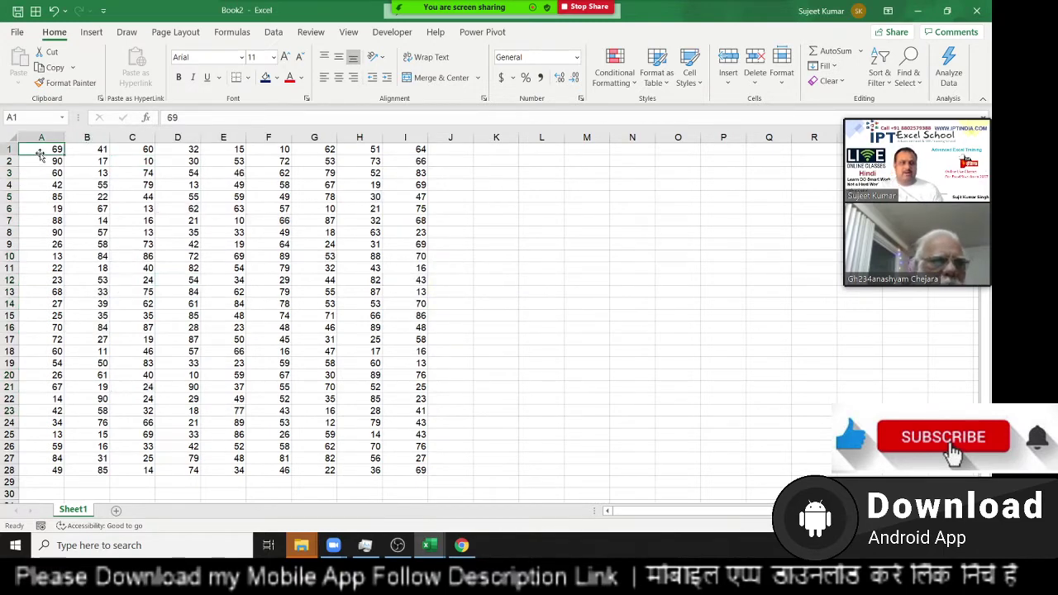
{"action": "left_click", "coordinate": [126, 149], "text": "ctrl"}
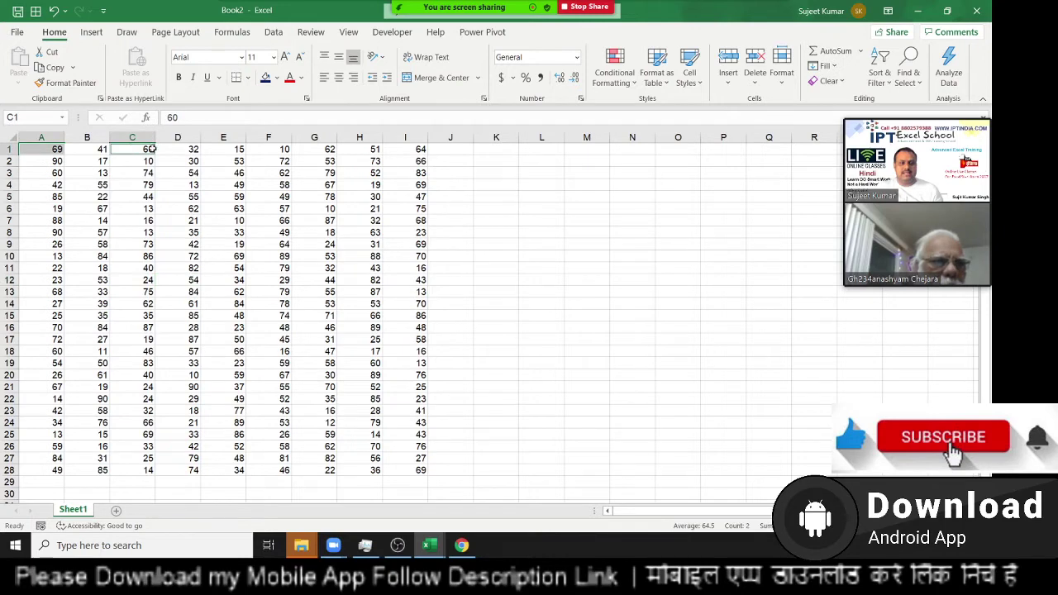
{"action": "left_click", "coordinate": [238, 149], "text": "ctrl"}
{"action": "left_click", "coordinate": [324, 148], "text": "ctrl"}
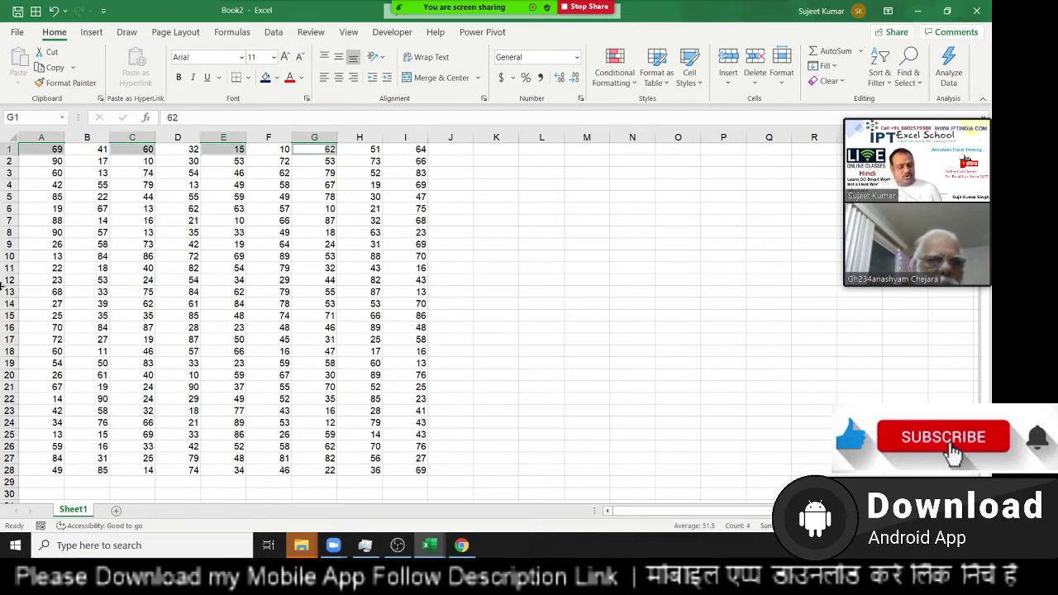
{"action": "key", "text": "ctrl+c"}
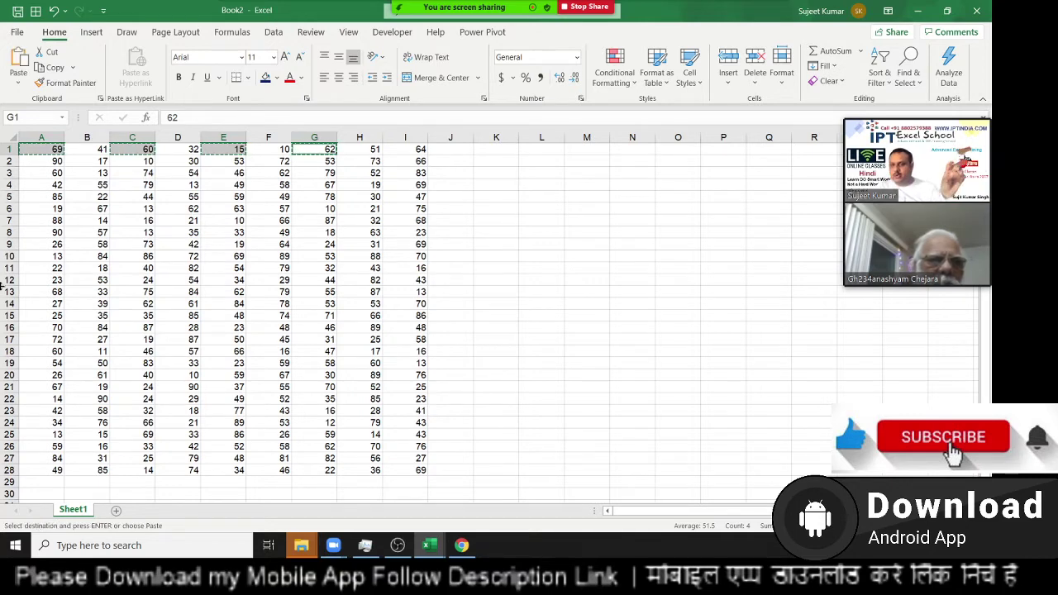
{"action": "key", "text": "Escape"}
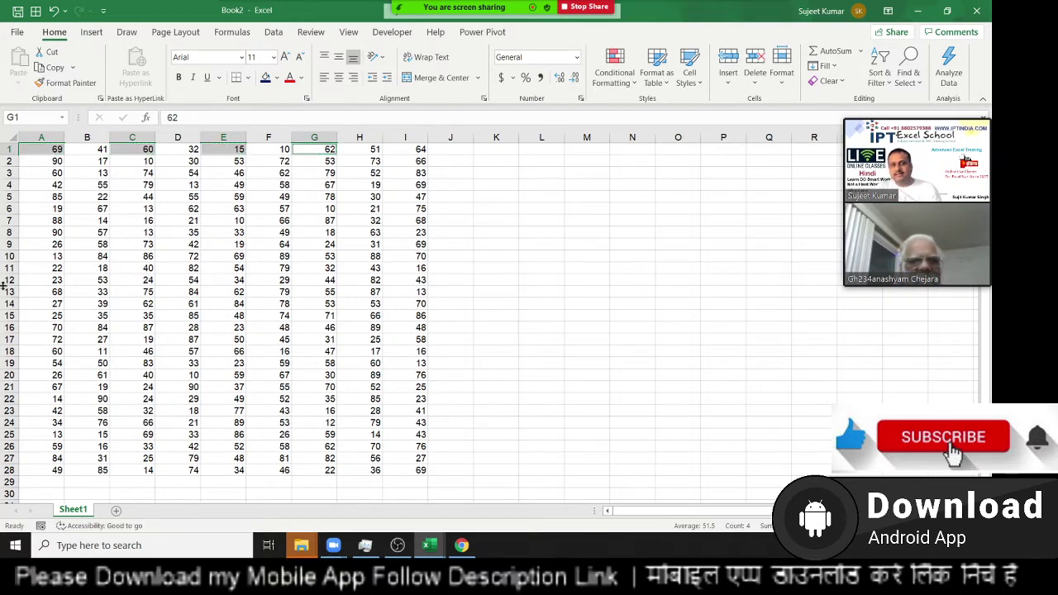
{"action": "left_click", "coordinate": [43, 197], "text": "ctrl"}
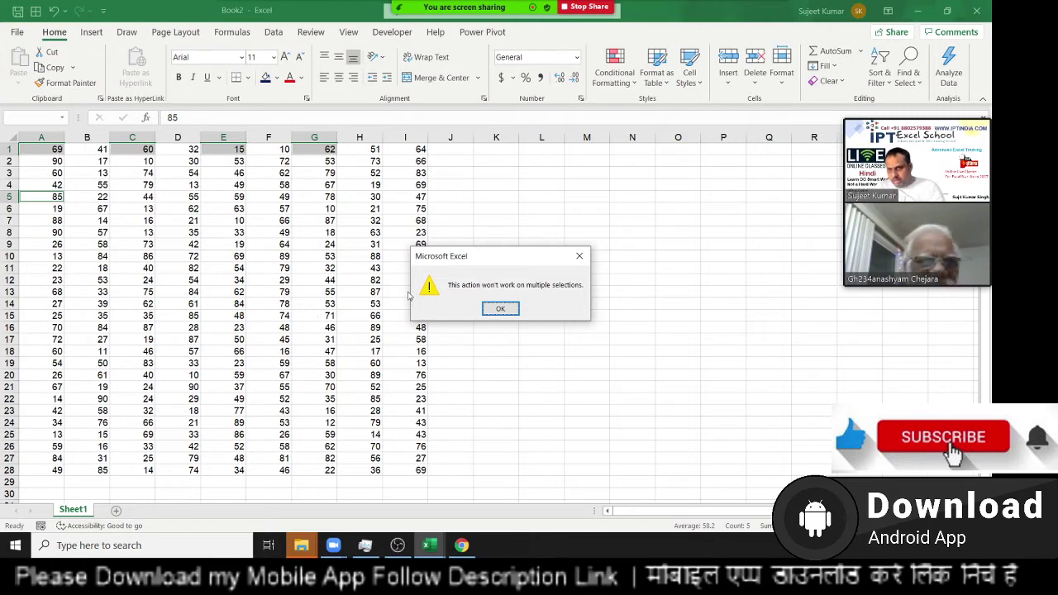
{"action": "left_click", "coordinate": [500, 308]}
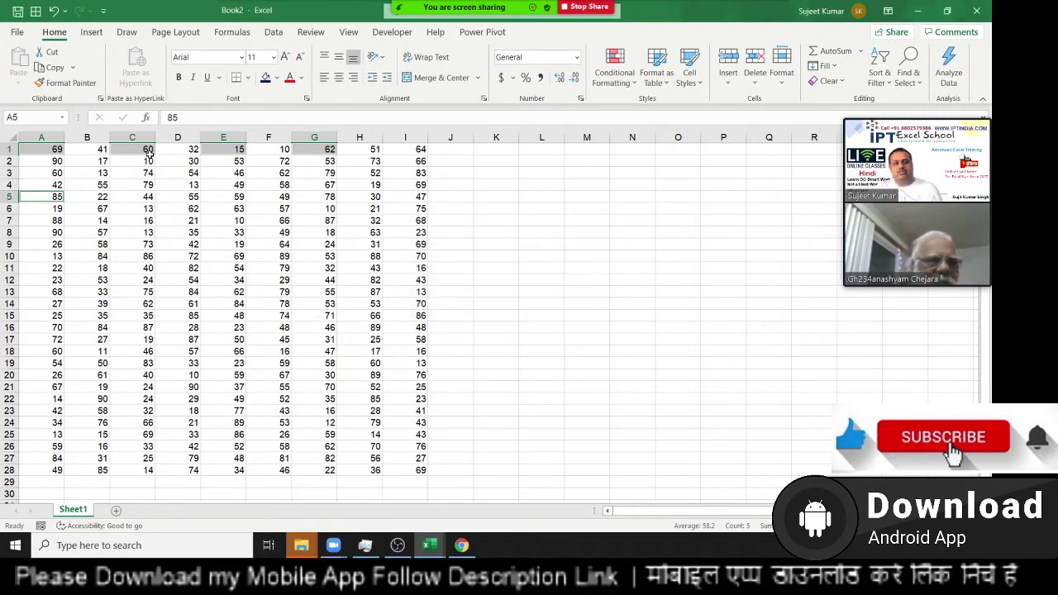
{"action": "left_click", "coordinate": [148, 197], "text": "ctrl"}
{"action": "left_click", "coordinate": [220, 196], "text": "ctrl"}
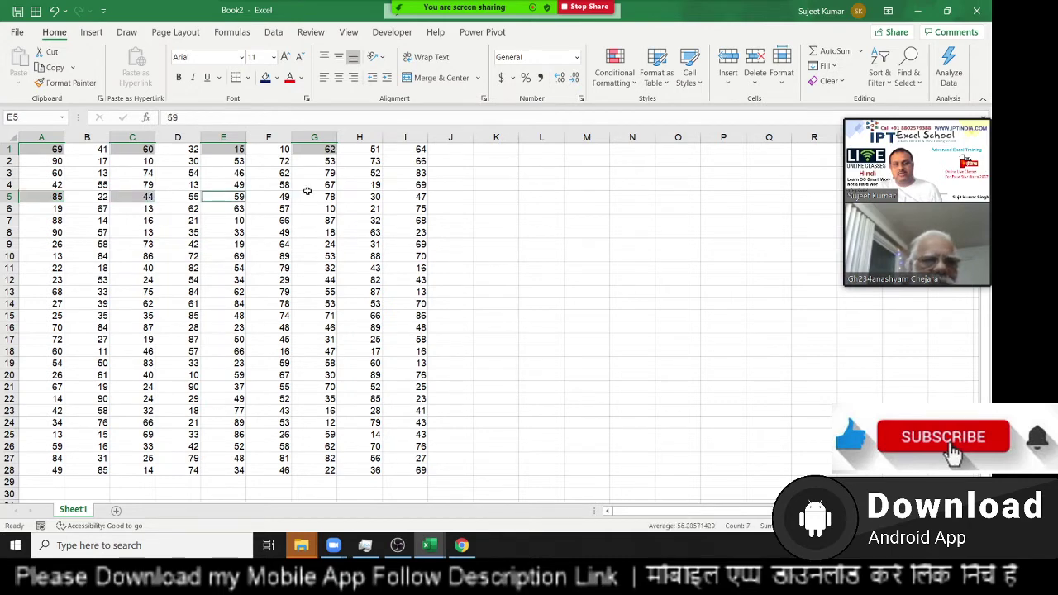
{"action": "left_click", "coordinate": [306, 191], "text": "ctrl"}
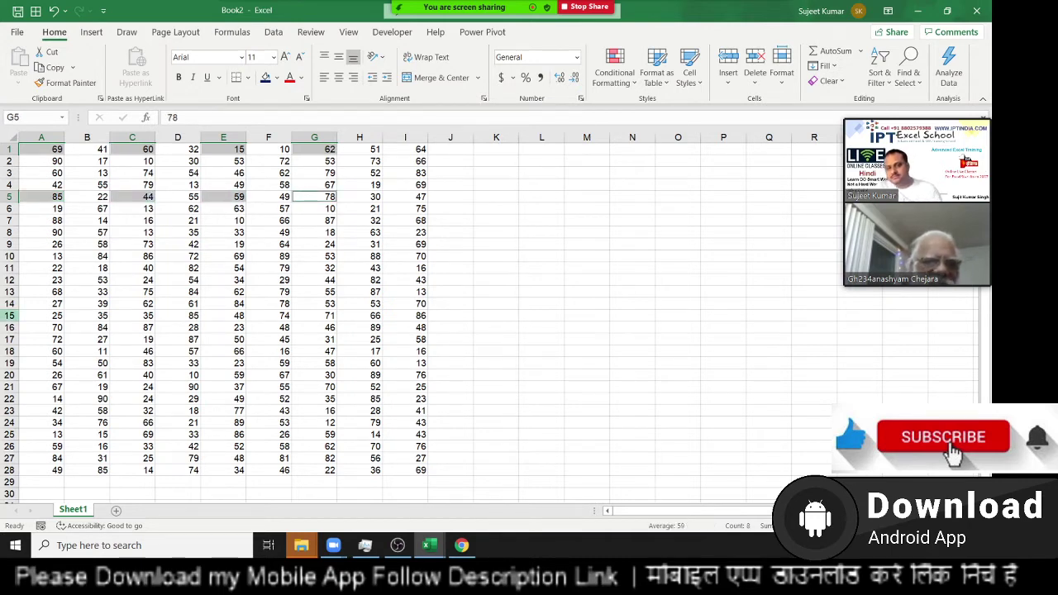
{"action": "key", "text": "ctrl+c"}
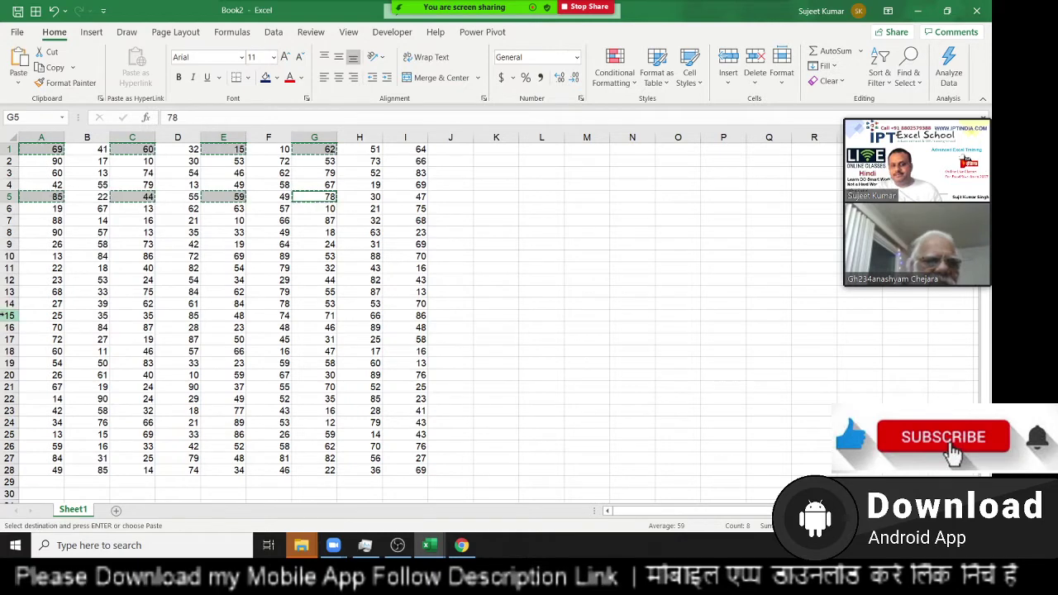
{"action": "key", "text": "Escape"}
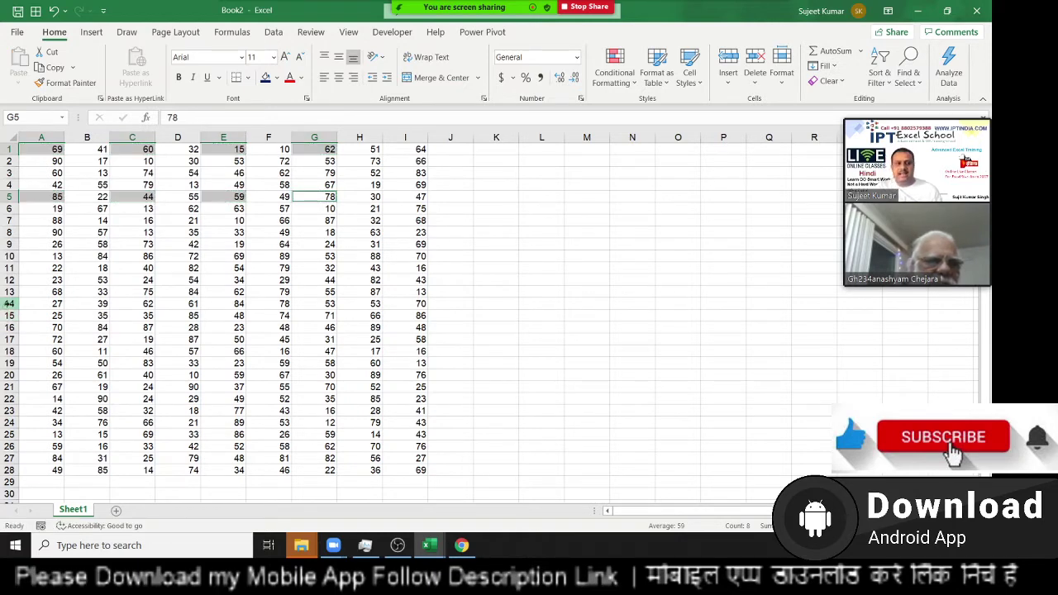
{"action": "left_click", "coordinate": [8, 304]}
{"action": "left_click_drag", "start_coordinate": [55, 151], "coordinate": [50, 196]}
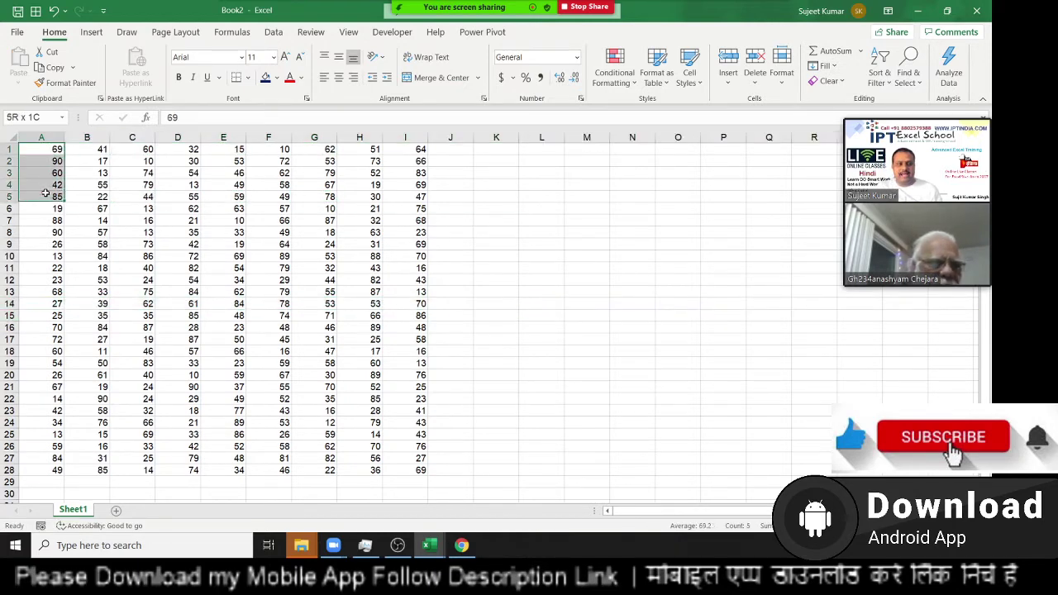
{"action": "left_click", "coordinate": [189, 150], "text": "ctrl"}
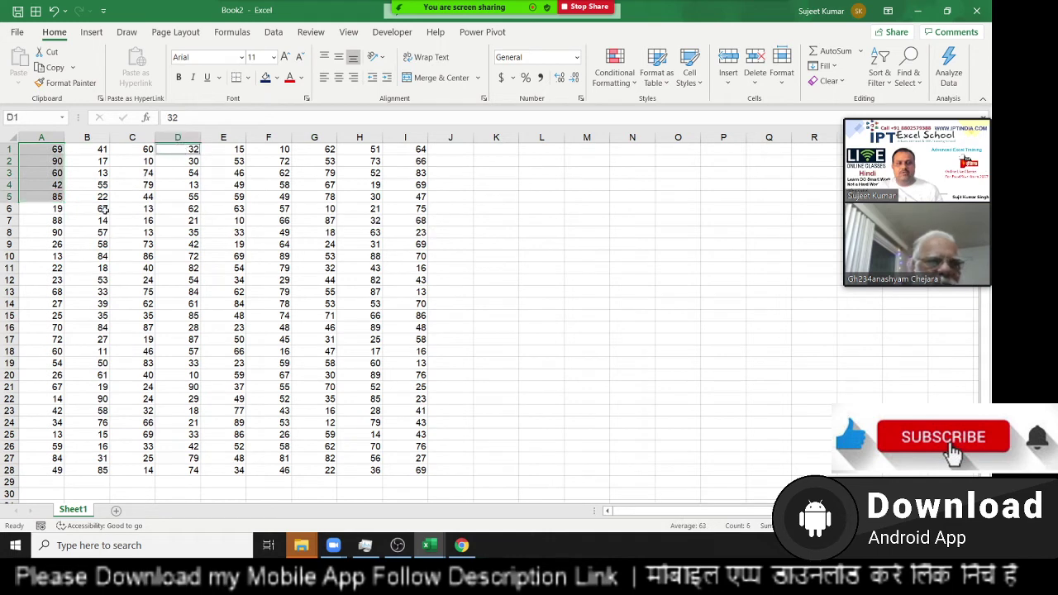
{"action": "key", "text": "ctrl+c"}
{"action": "key", "text": "Return"}
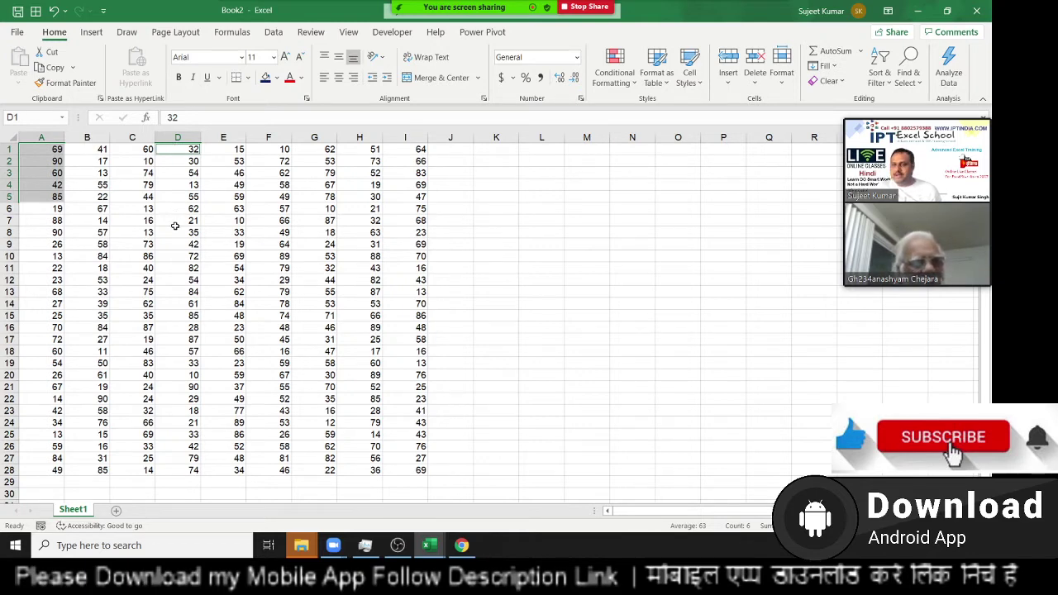
{"action": "left_click", "coordinate": [175, 226]}
{"action": "key", "text": "ctrl+Home"}
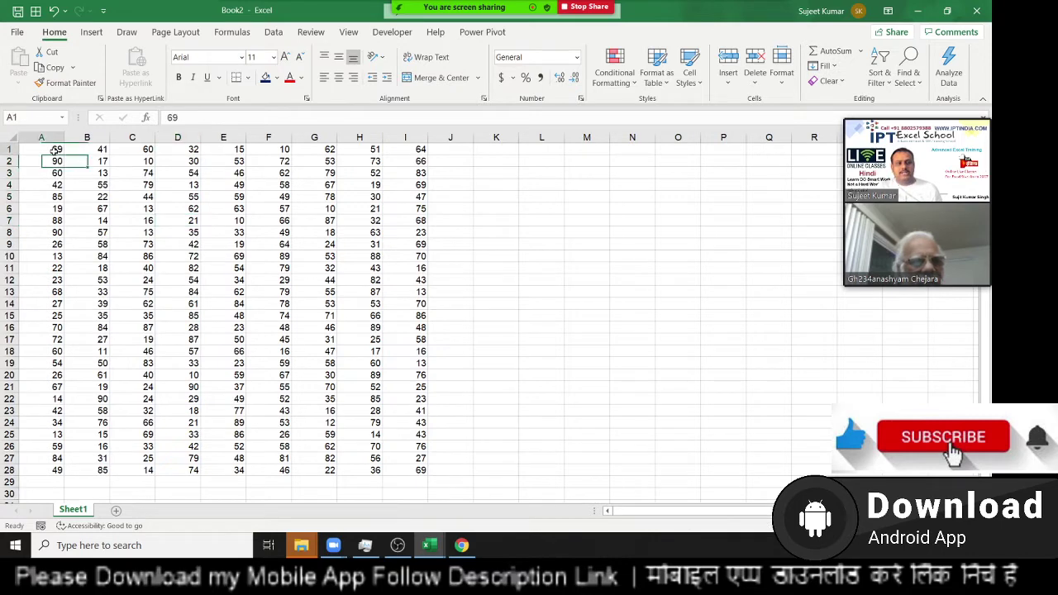
{"action": "left_click", "coordinate": [132, 154], "text": "ctrl"}
{"action": "left_click", "coordinate": [223, 151], "text": "ctrl"}
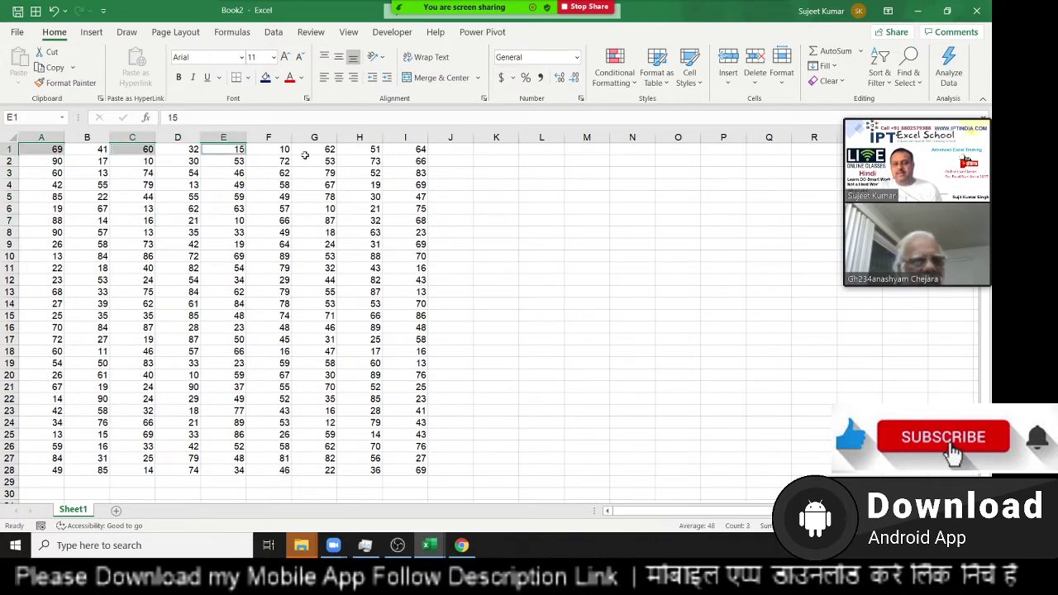
{"action": "left_click", "coordinate": [322, 150], "text": "ctrl"}
{"action": "key", "text": "ctrl+c"}
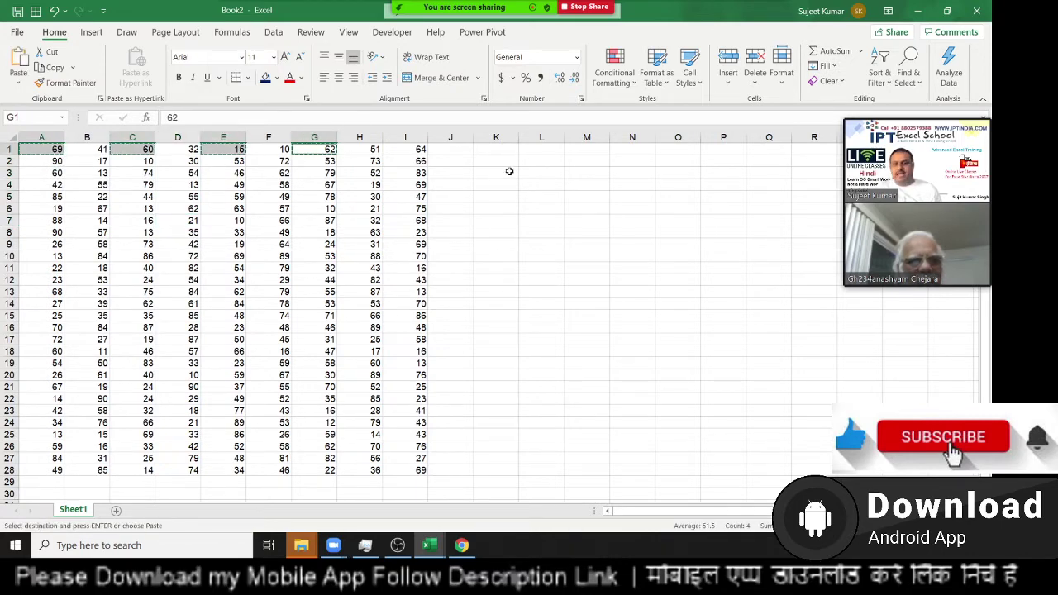
{"action": "left_click", "coordinate": [542, 160]}
{"action": "key", "text": "ctrl+v"}
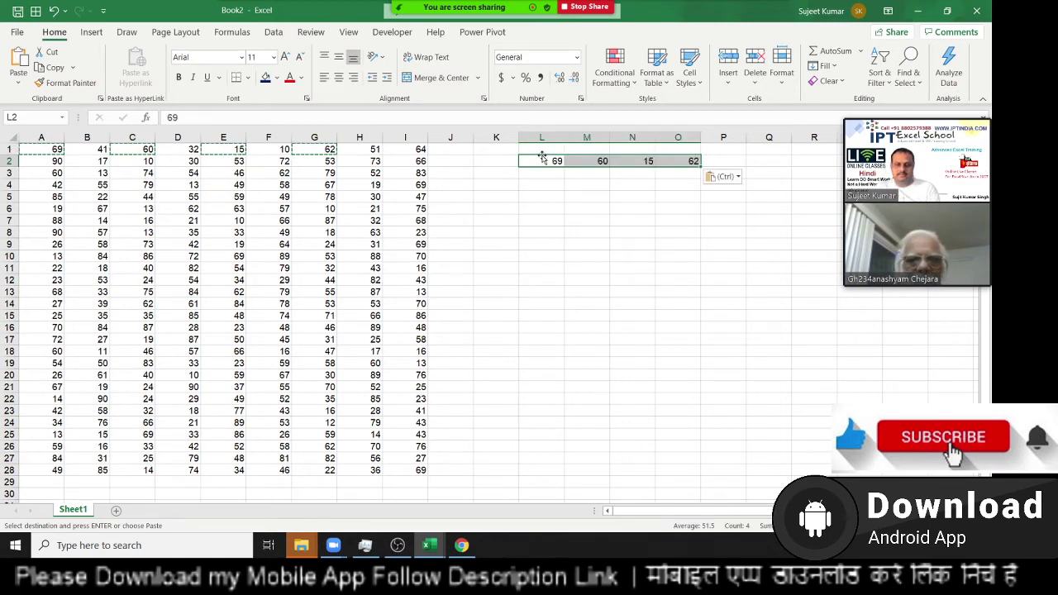
{"action": "key", "text": "Delete"}
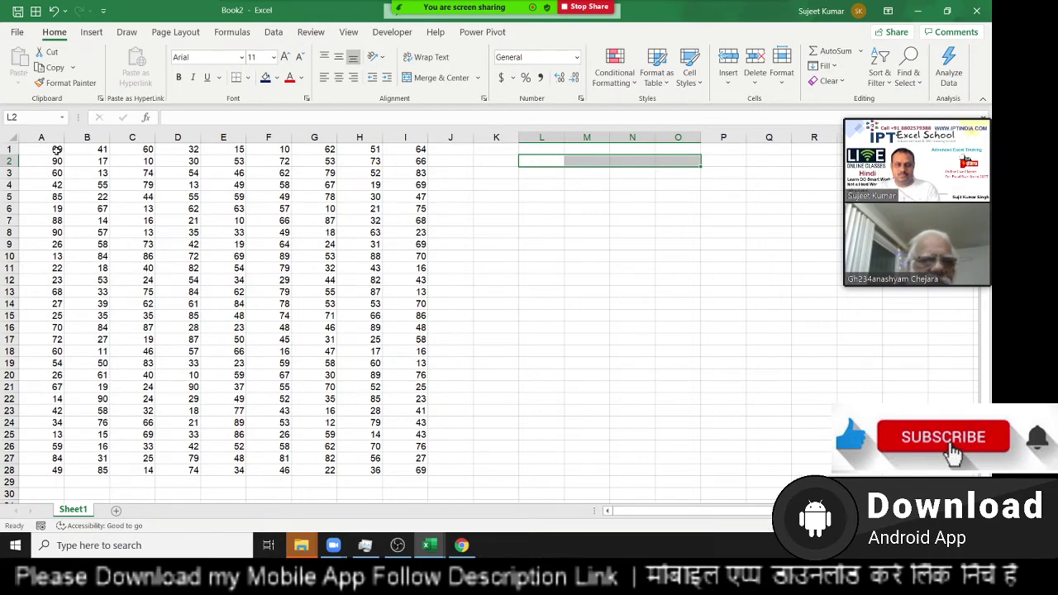
{"action": "mouse_move", "coordinate": [57, 150]}
{"action": "left_mouse_down"}
{"action": "mouse_move", "coordinate": [385, 426]}
{"action": "mouse_move", "coordinate": [418, 468]}
{"action": "left_mouse_up"}
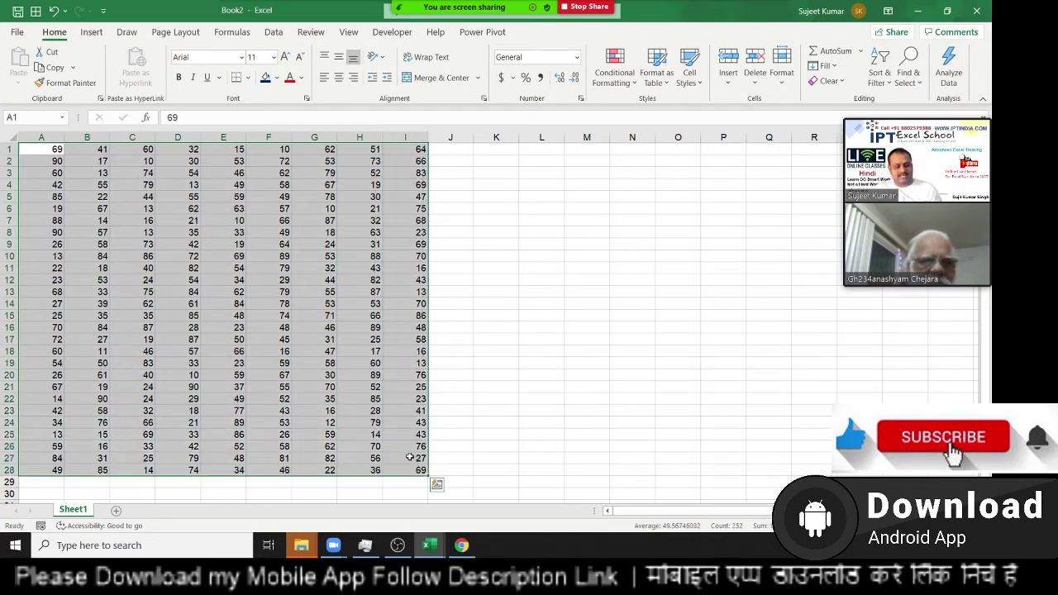
Create new workbook Book3 with five worksheets and go to Sheet1.
{"action": "key", "text": "ctrl+n"}
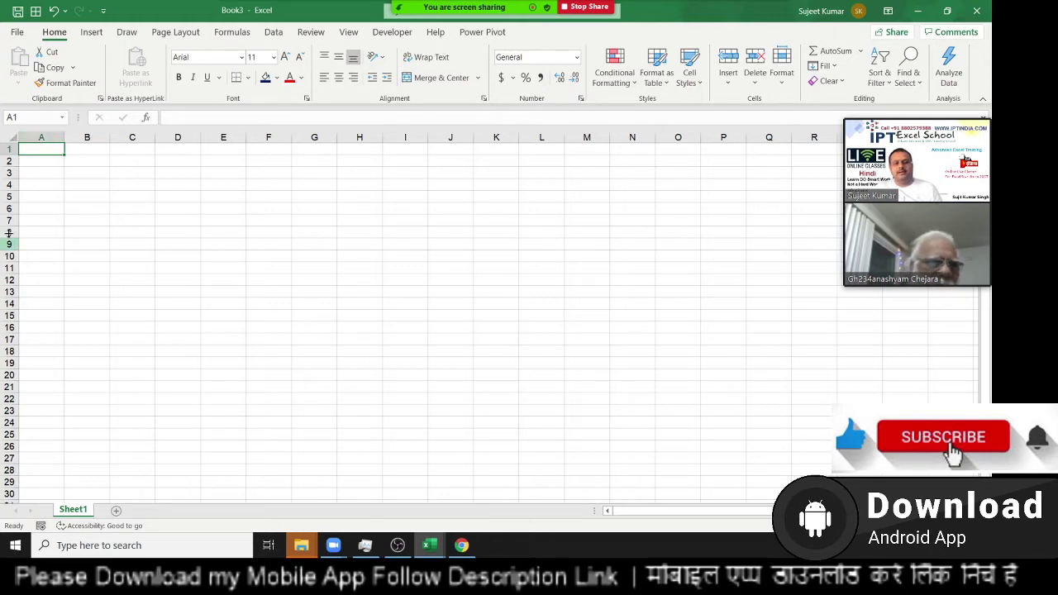
{"action": "left_click", "coordinate": [118, 511]}
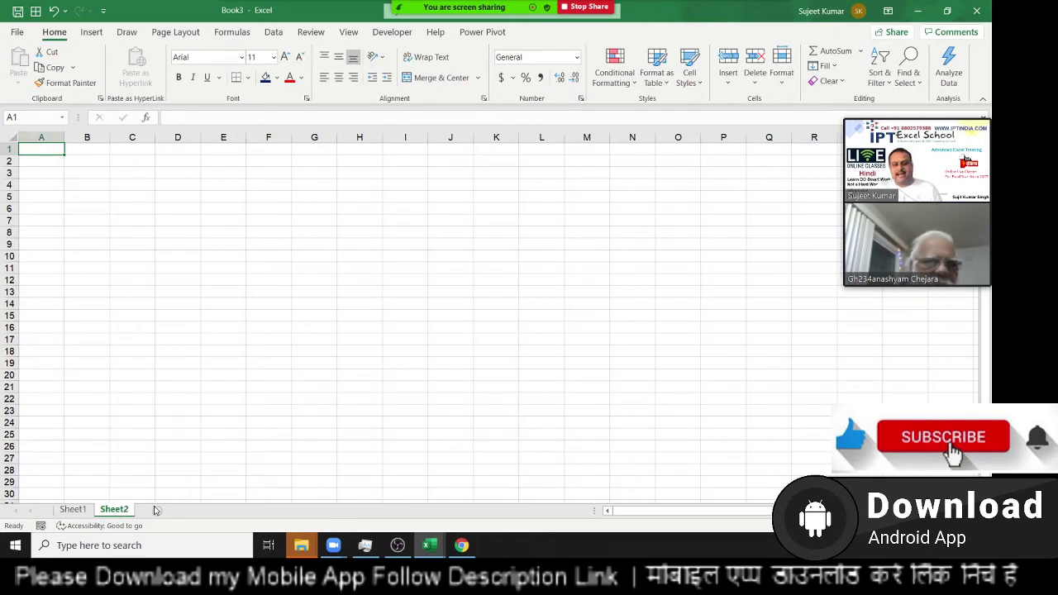
{"action": "left_click", "coordinate": [157, 511]}
{"action": "left_click", "coordinate": [199, 511]}
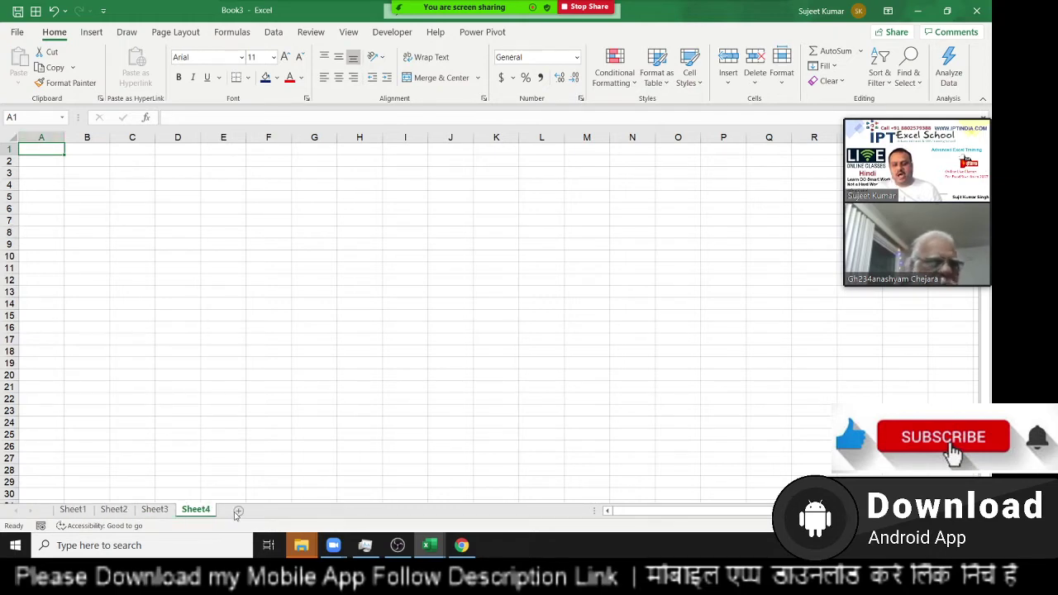
{"action": "left_click", "coordinate": [252, 510]}
{"action": "left_click", "coordinate": [73, 509]}
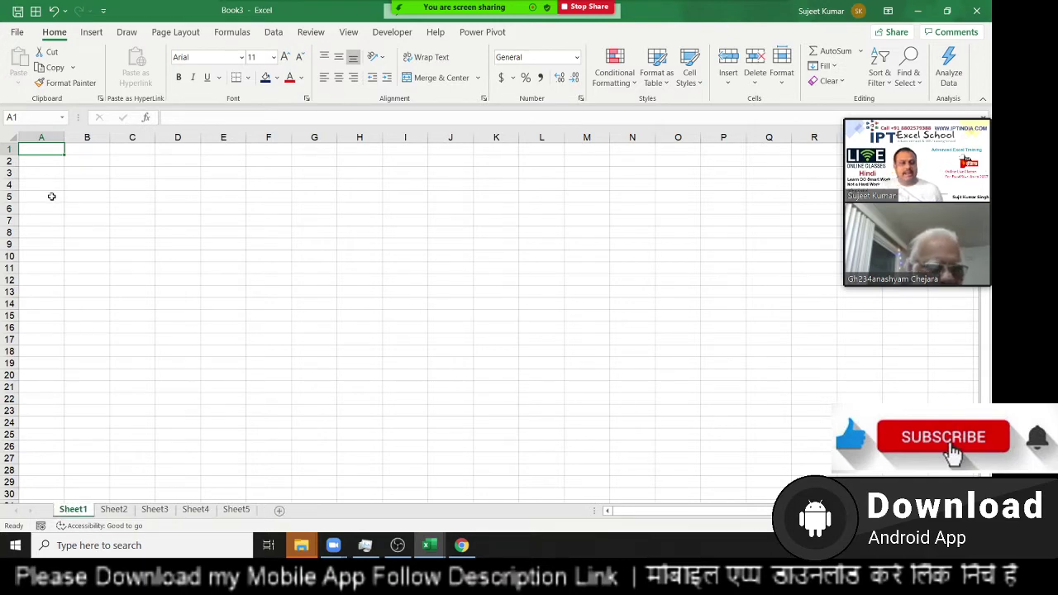
Enter Date in A1 and today's date 3/4/2021 in B1, then copy A1:B1.
{"action": "type", "text": "Da"}
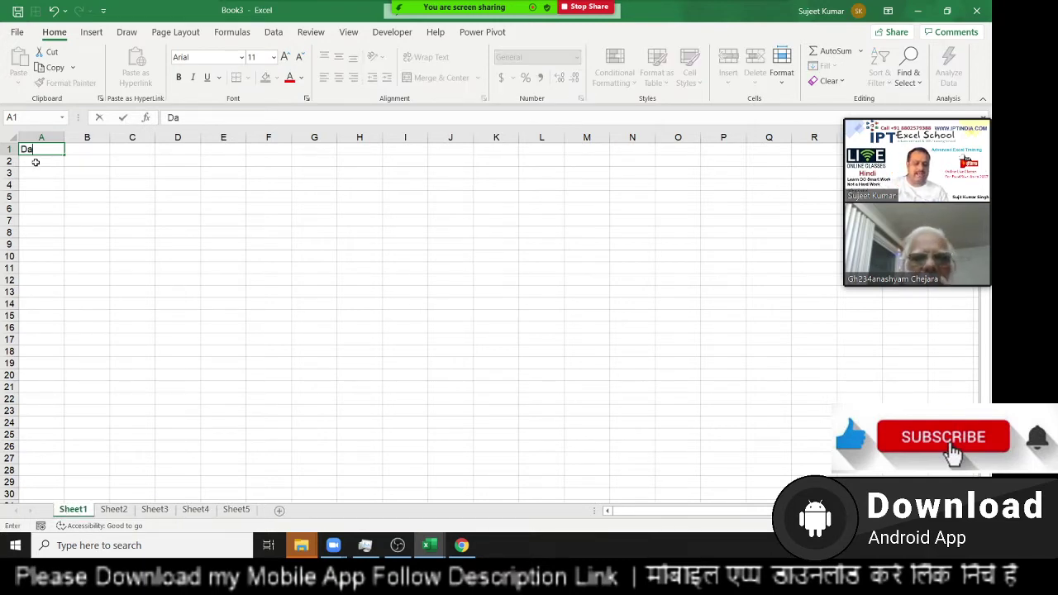
{"action": "type", "text": "te"}
{"action": "key", "text": "Tab"}
{"action": "key", "text": "ctrl+semicolon"}
{"action": "key", "text": "Return"}
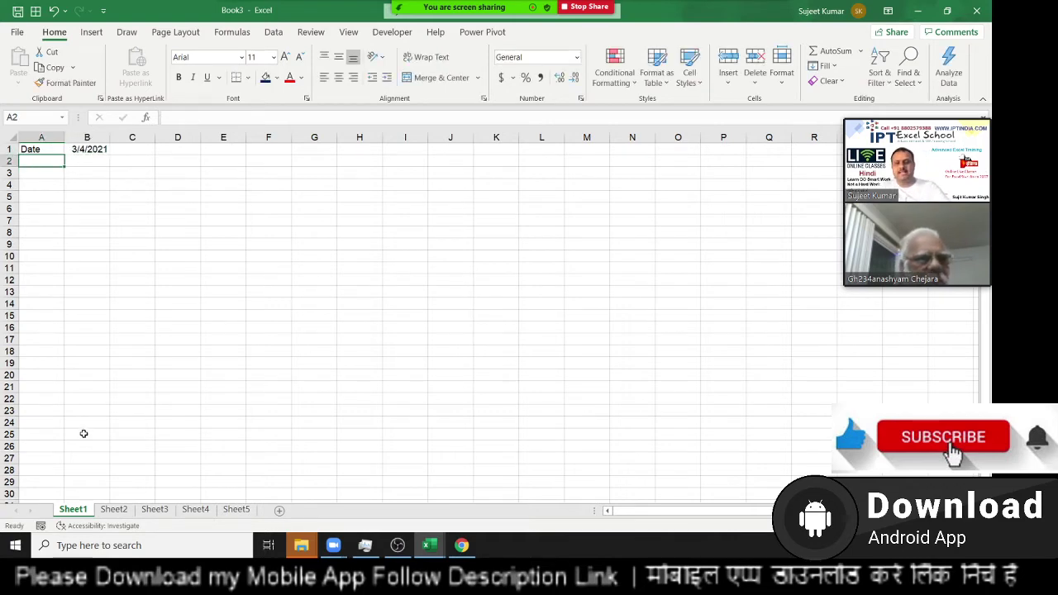
{"action": "left_click", "coordinate": [61, 150]}
{"action": "left_click_drag", "start_coordinate": [61, 149], "coordinate": [113, 153]}
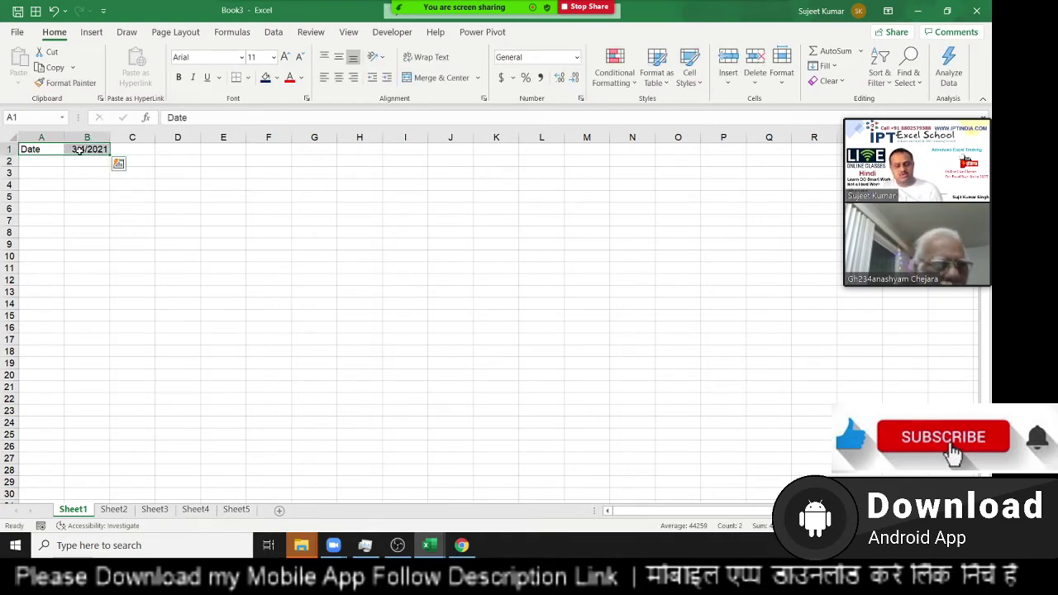
{"action": "key", "text": "ctrl+c"}
{"action": "left_click", "coordinate": [115, 511]}
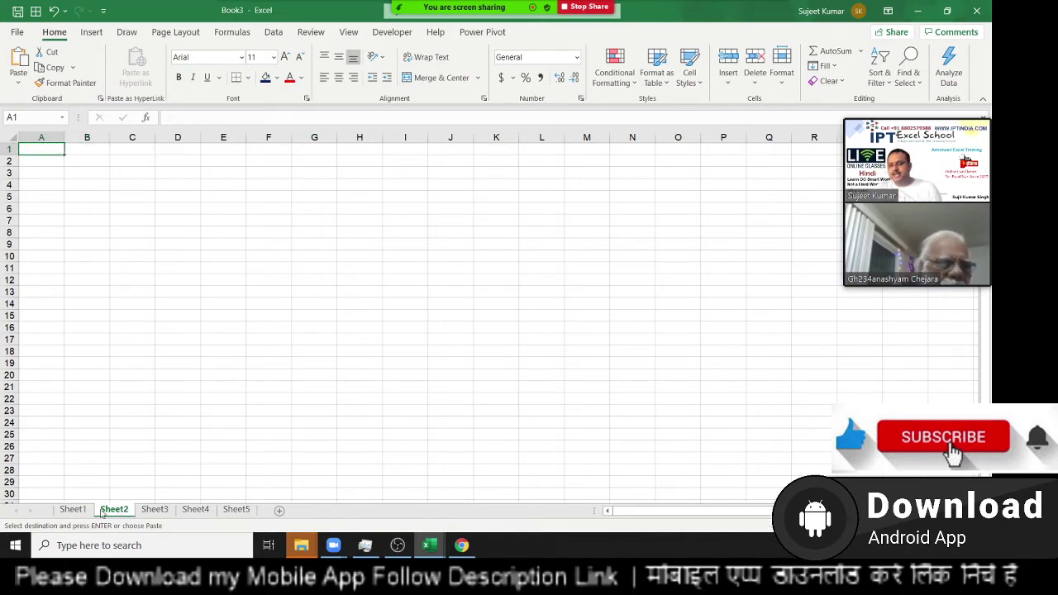
Group Sheet2 through Sheet5 and paste Date and 3/4/2021 into their A1:B1.
{"action": "left_click", "coordinate": [237, 510], "text": "shift"}
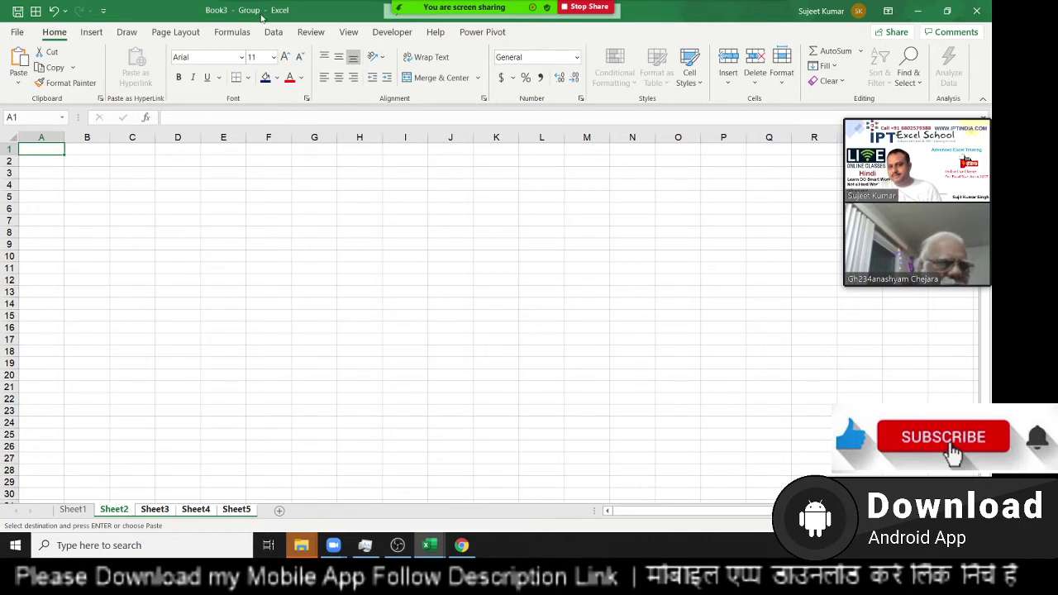
{"action": "left_click", "coordinate": [42, 182]}
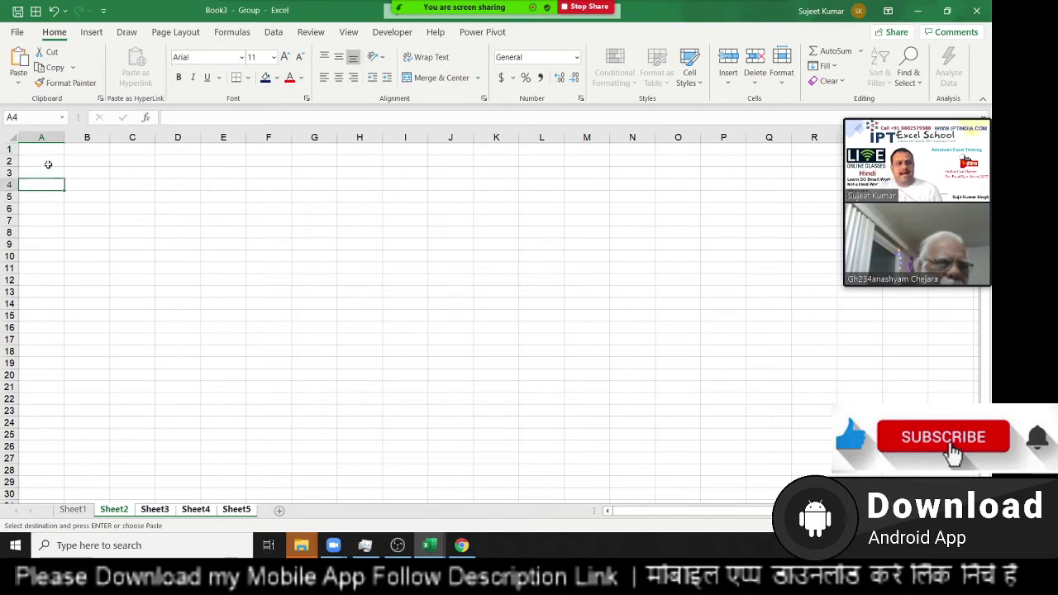
{"action": "left_click", "coordinate": [46, 153]}
{"action": "key", "text": "ctrl+v"}
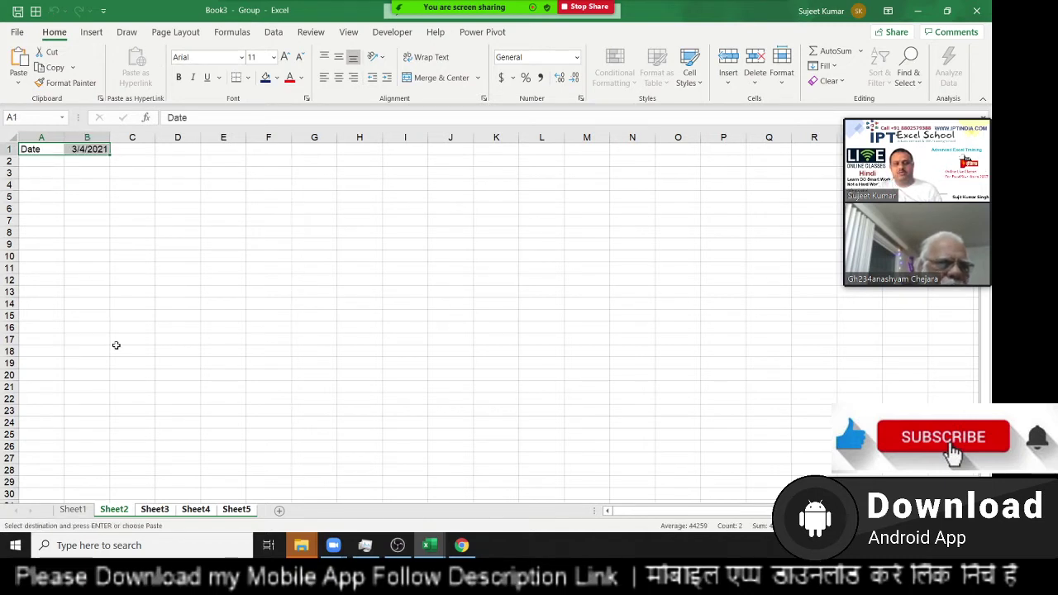
Ungroup the sheets and return to Sheet1.
{"action": "left_click", "coordinate": [196, 511], "text": "ctrl"}
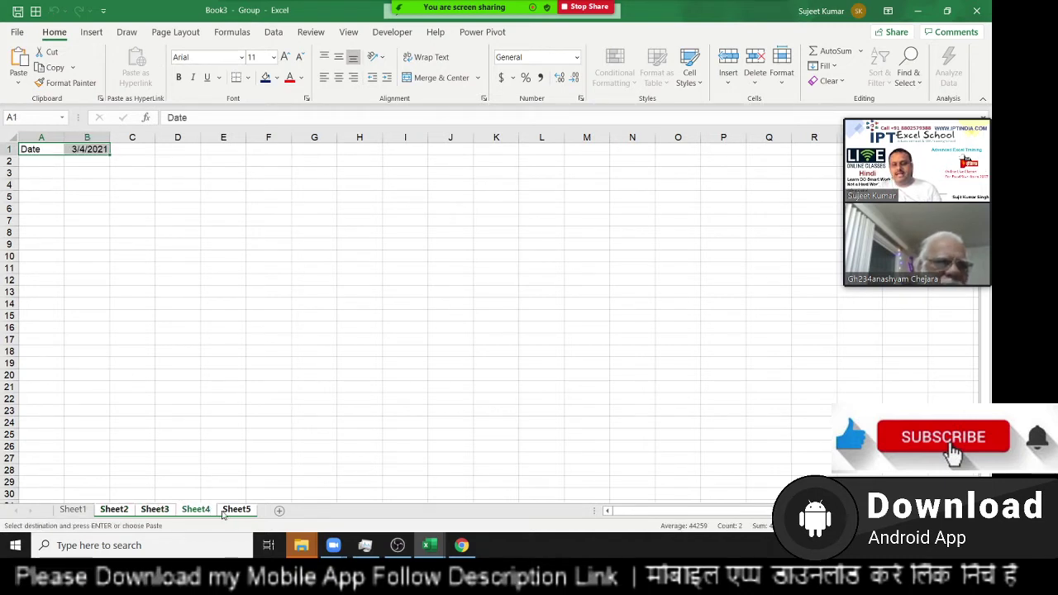
{"action": "left_click", "coordinate": [233, 513], "text": "ctrl"}
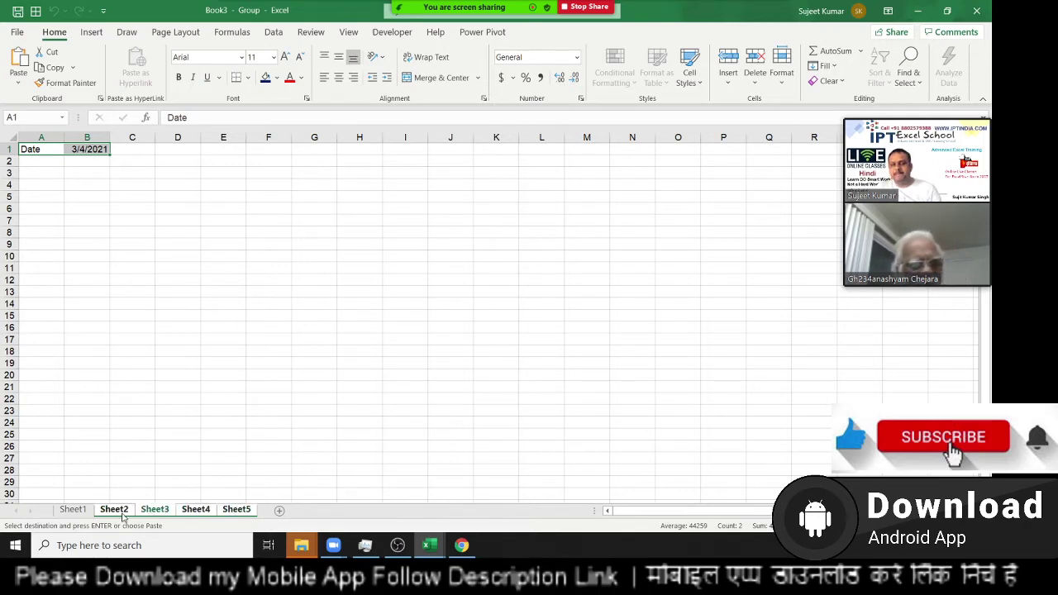
{"action": "left_click", "coordinate": [78, 511], "text": "ctrl"}
{"action": "left_click", "coordinate": [83, 511]}
Cancel the pending copy, select A6 and group all five sheets from Sheet1 to Sheet5.
{"action": "left_click", "coordinate": [133, 343]}
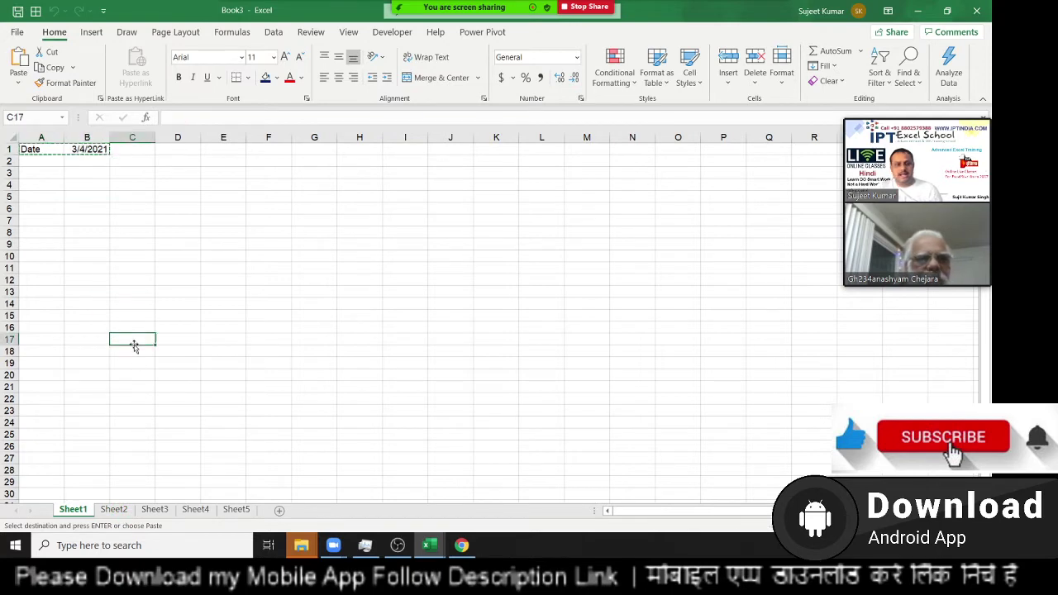
{"action": "key", "text": "Escape"}
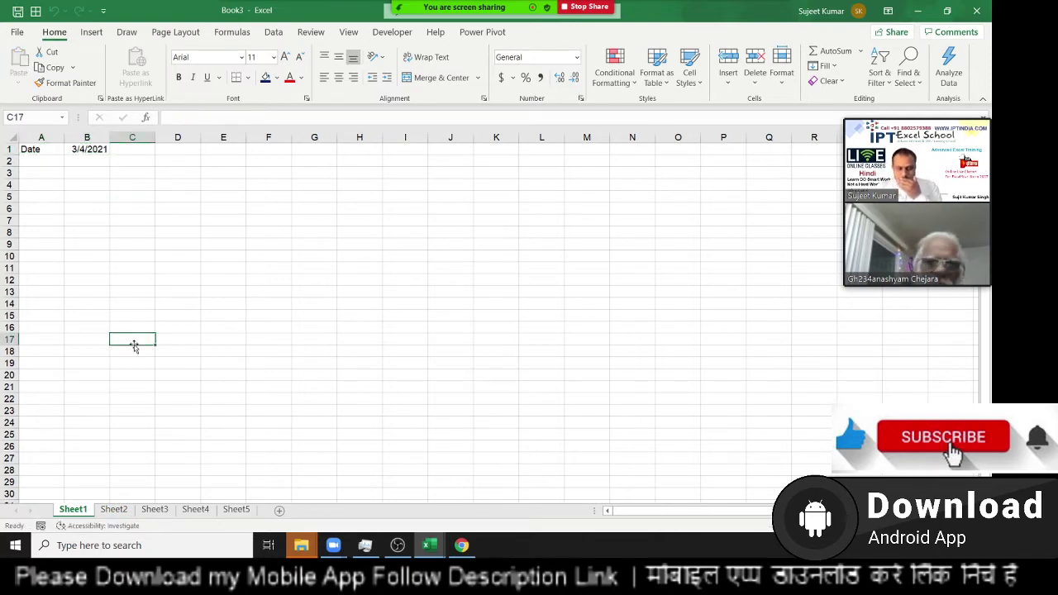
{"action": "left_click", "coordinate": [46, 209]}
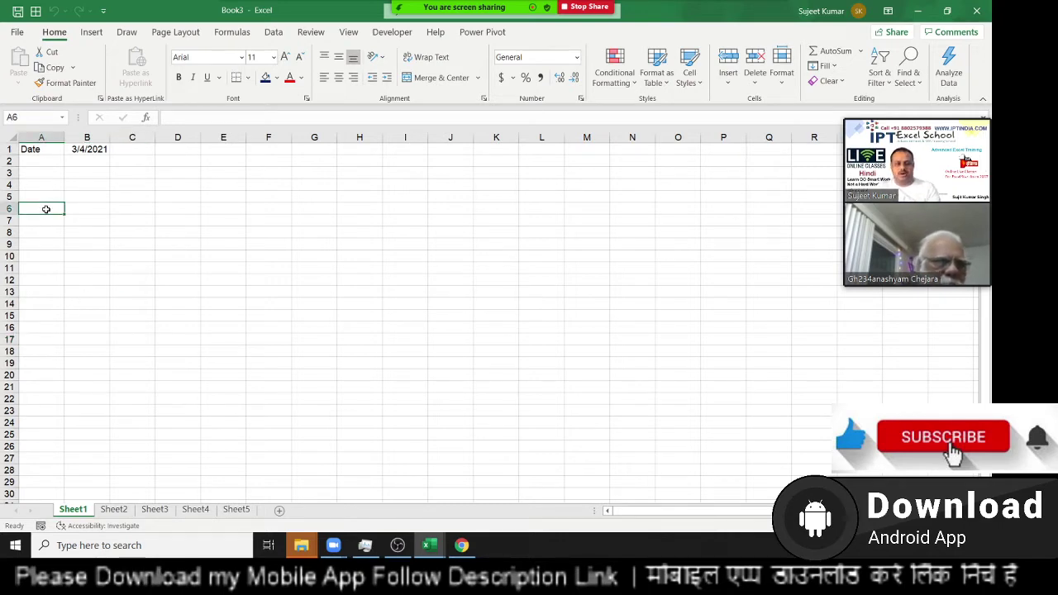
{"action": "left_click", "coordinate": [236, 510], "text": "shift"}
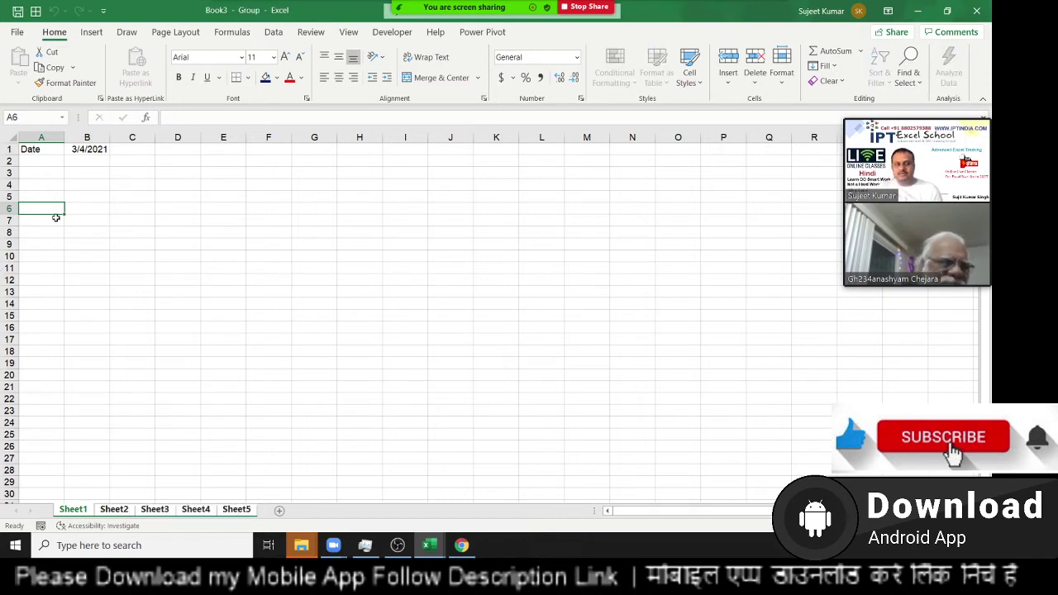
Enter the label Time in A6 and the current time, 11:28 AM, in B6.
{"action": "type", "text": "Time"}
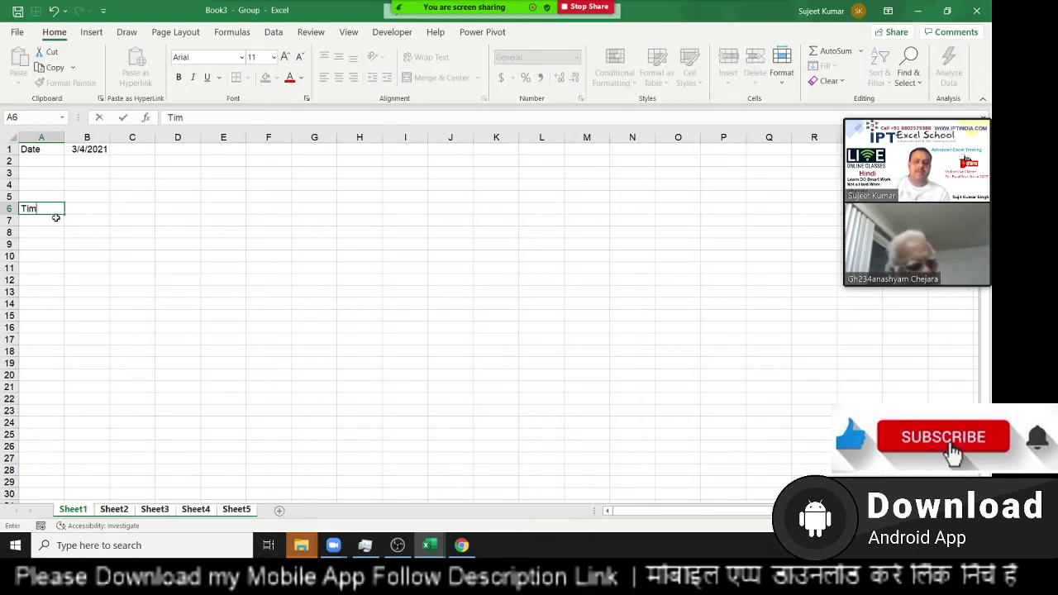
{"action": "key", "text": "Tab"}
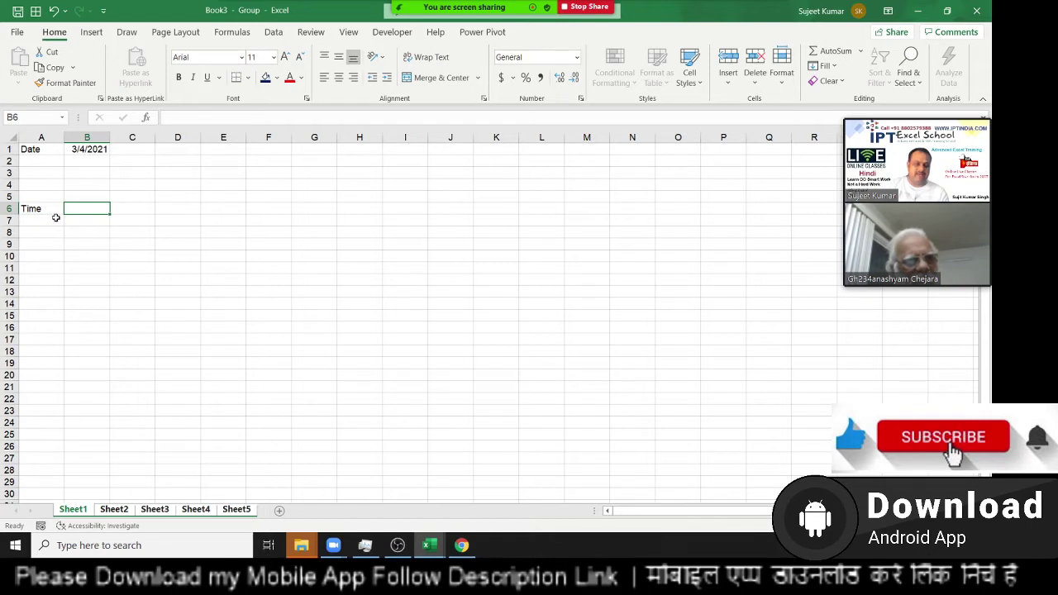
{"action": "key", "text": "ctrl+shift+semicolon"}
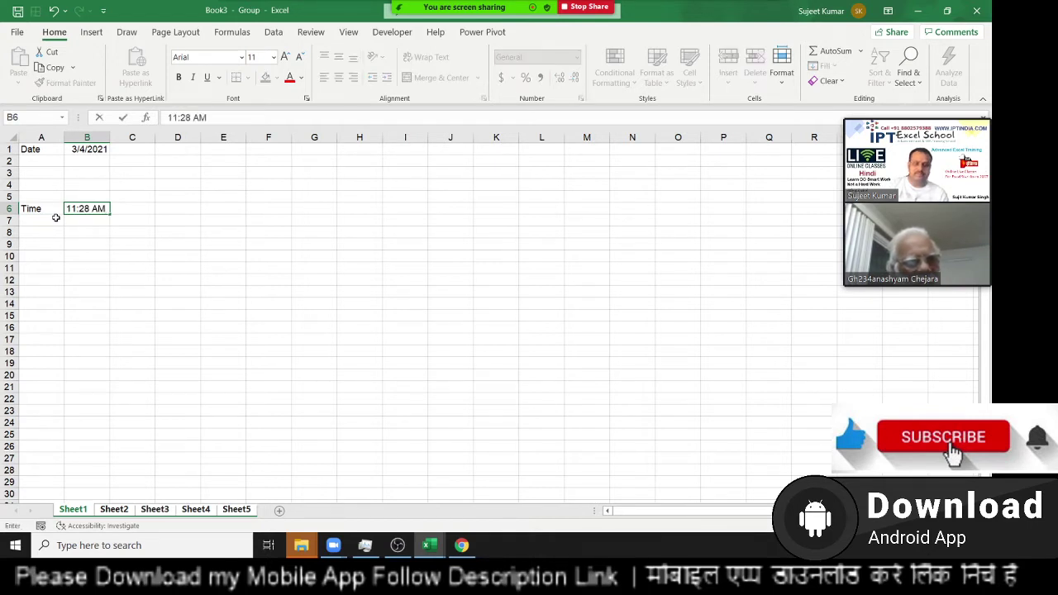
{"action": "key", "text": "Return"}
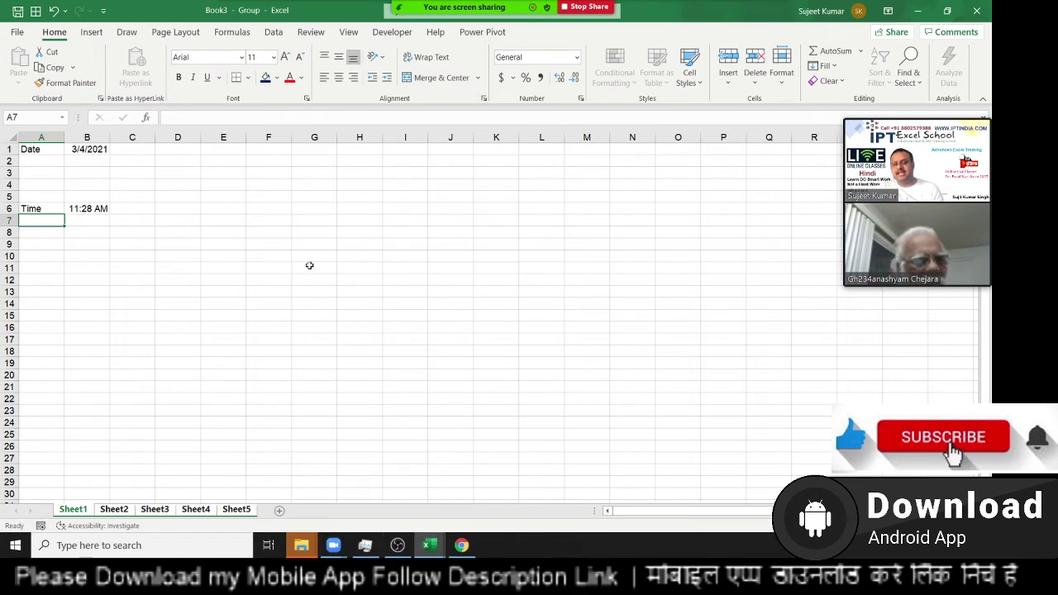
{"action": "left_click", "coordinate": [99, 33]}
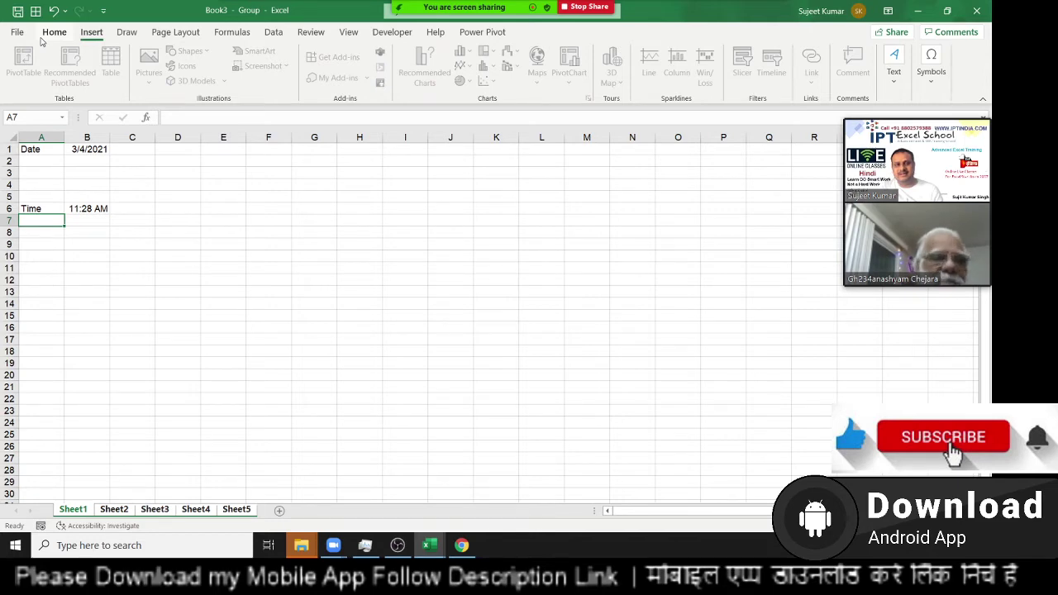
{"action": "left_click", "coordinate": [40, 38]}
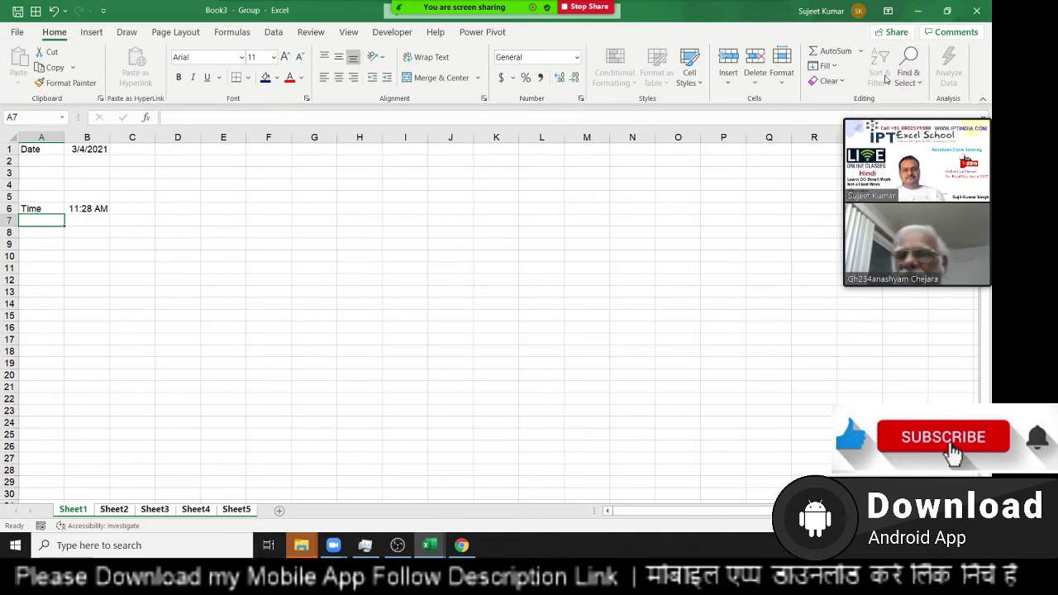
{"action": "left_click", "coordinate": [91, 33]}
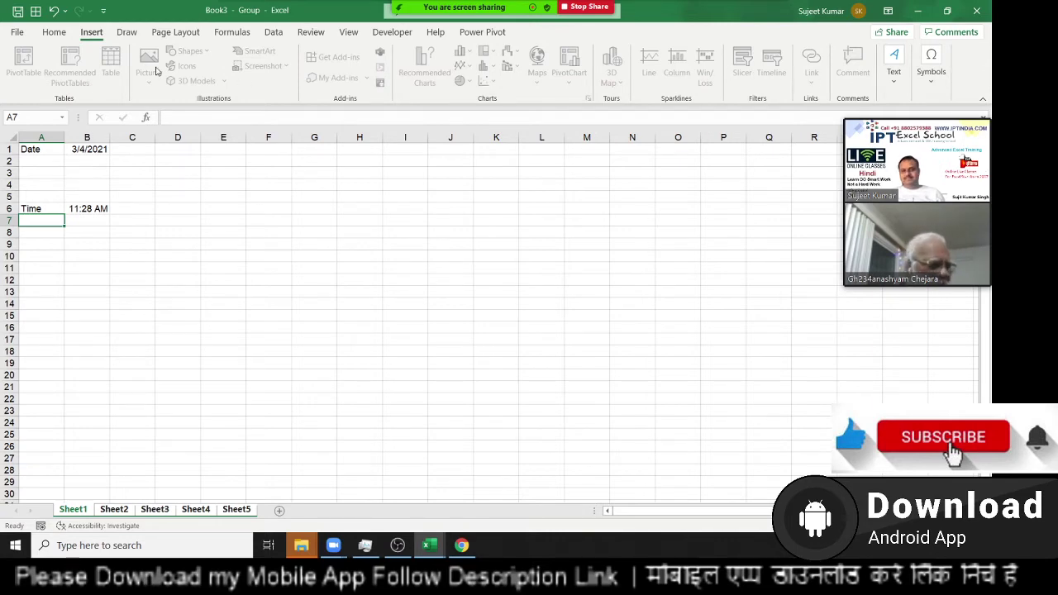
{"action": "left_click", "coordinate": [64, 33]}
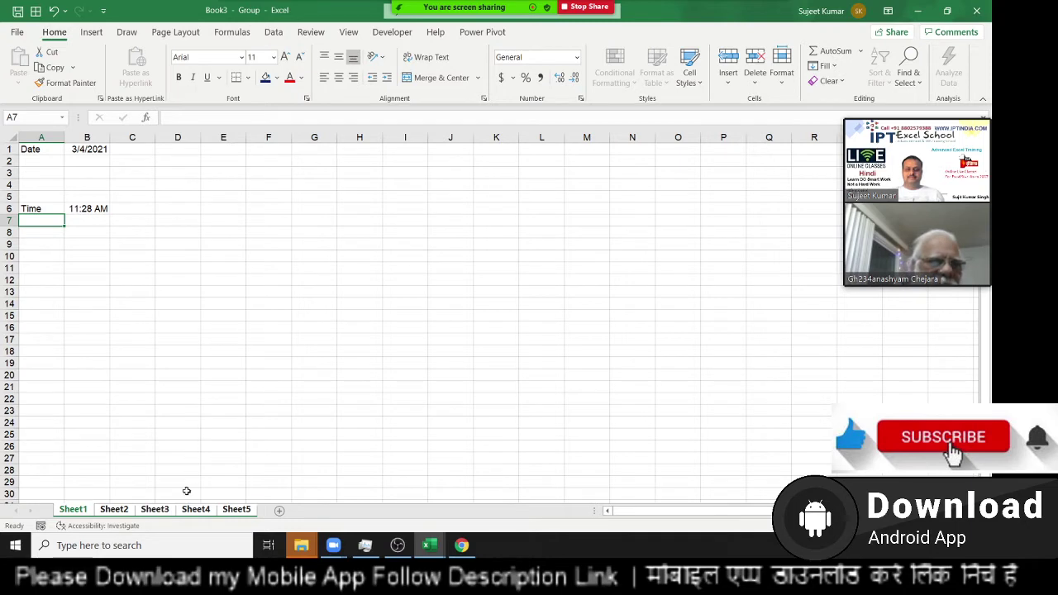
Ungroup the sheets and flip through Sheet2, Sheet3 and Sheet4, settling on Sheet3 alone.
{"action": "left_click", "coordinate": [114, 509]}
{"action": "left_click", "coordinate": [155, 509]}
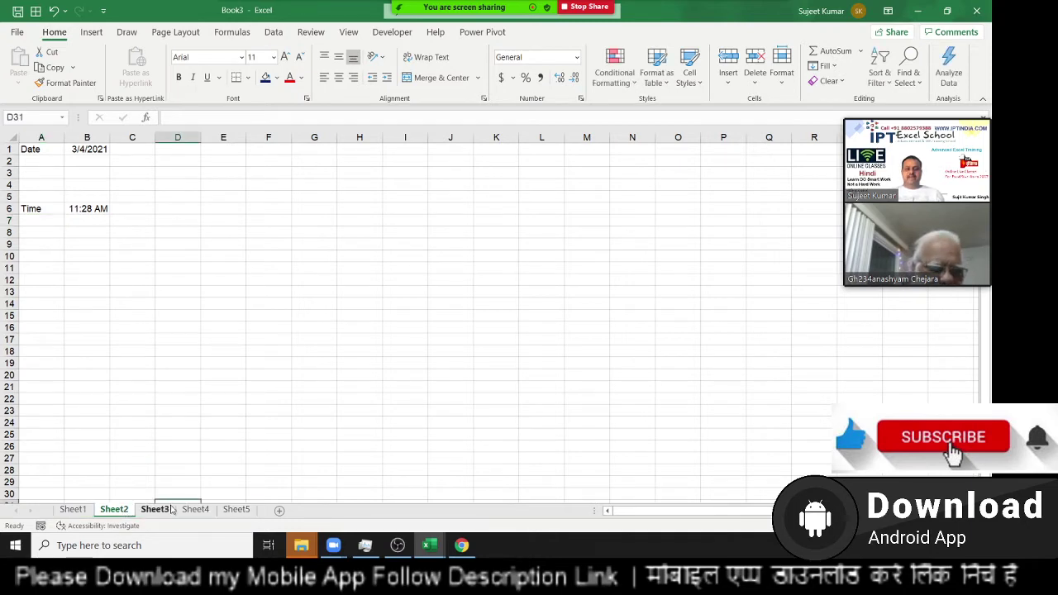
{"action": "left_click", "coordinate": [195, 509]}
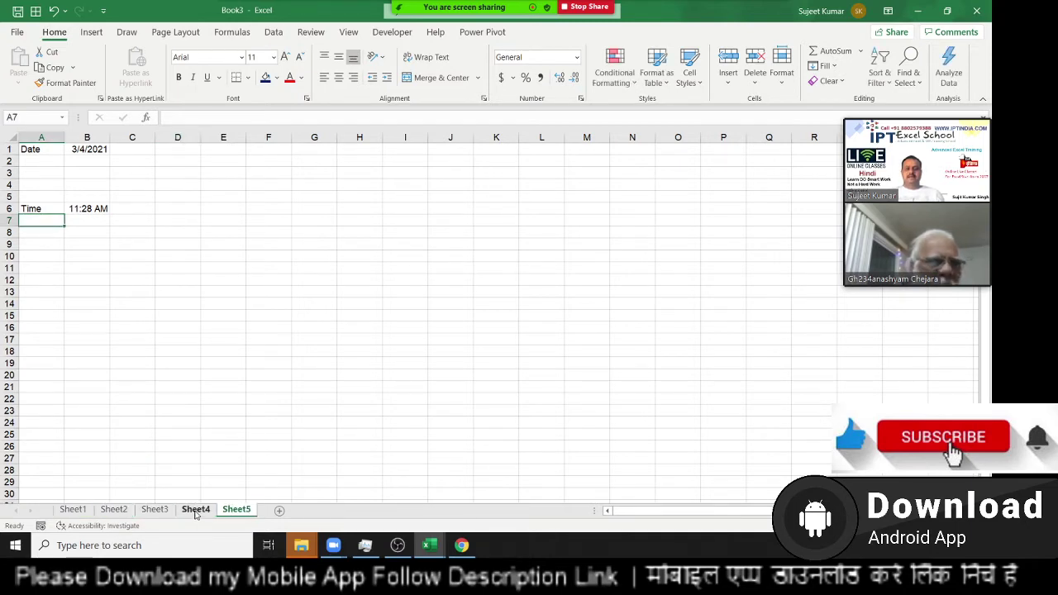
{"action": "left_click", "coordinate": [167, 510], "text": "ctrl"}
{"action": "left_click", "coordinate": [167, 510]}
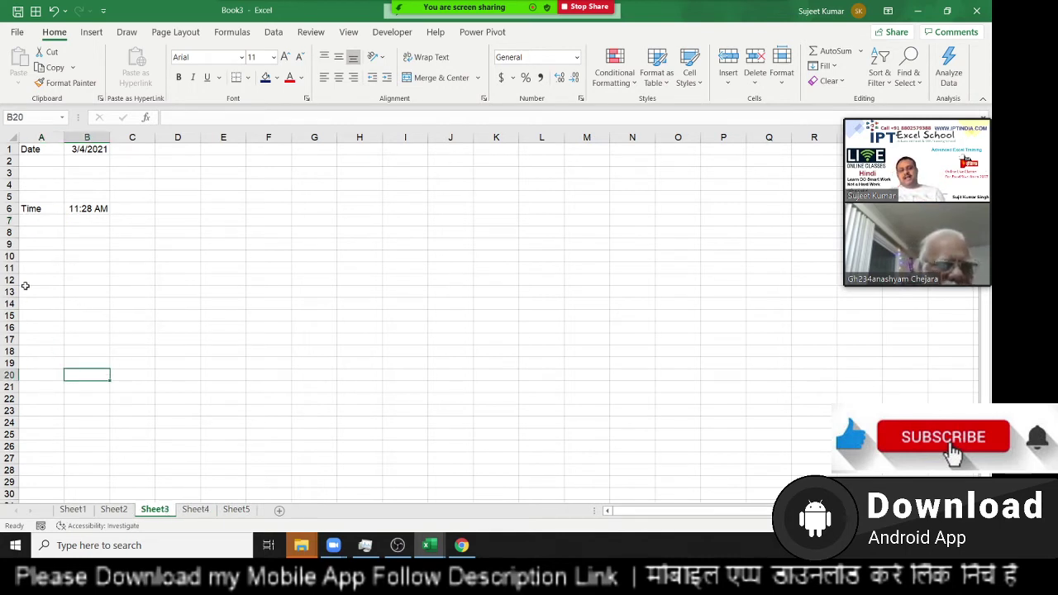
Check the Time entries in A6:B6 on Sheet3, then return to Sheet1.
{"action": "left_click_drag", "start_coordinate": [47, 208], "coordinate": [101, 208]}
{"action": "left_click", "coordinate": [81, 340]}
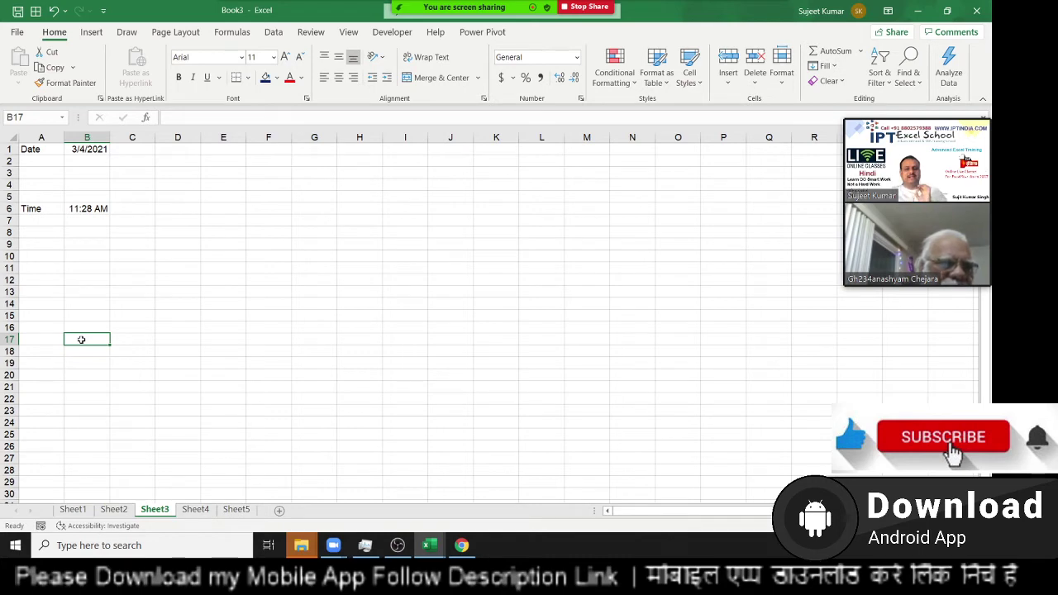
{"action": "left_click", "coordinate": [72, 511]}
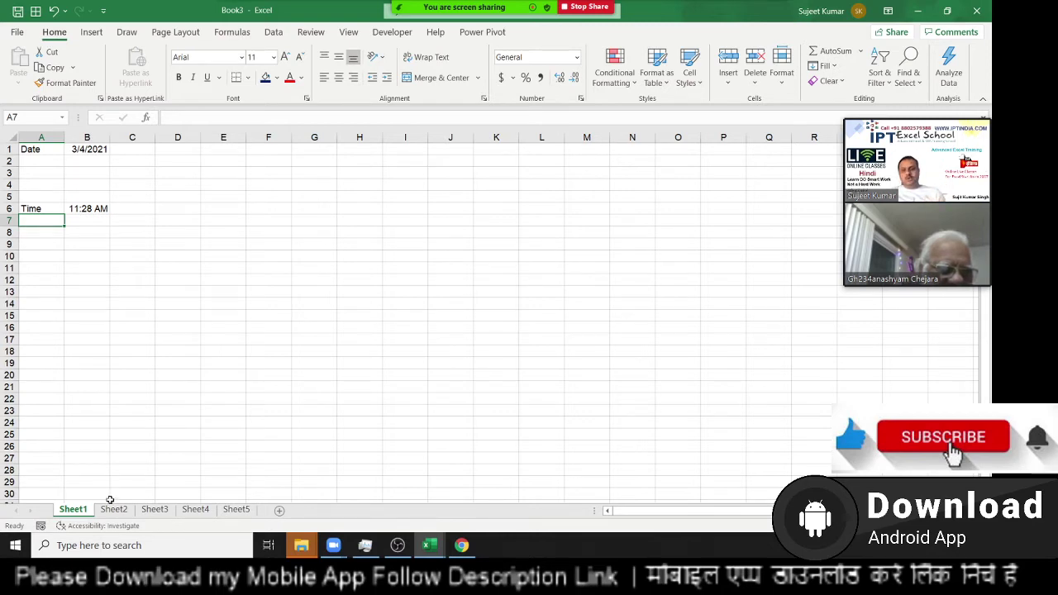
Group Sheet3 and Sheet5 with Sheet1, then color A6:B6's Time and 11:28 AM red.
{"action": "left_click", "coordinate": [162, 513], "text": "ctrl"}
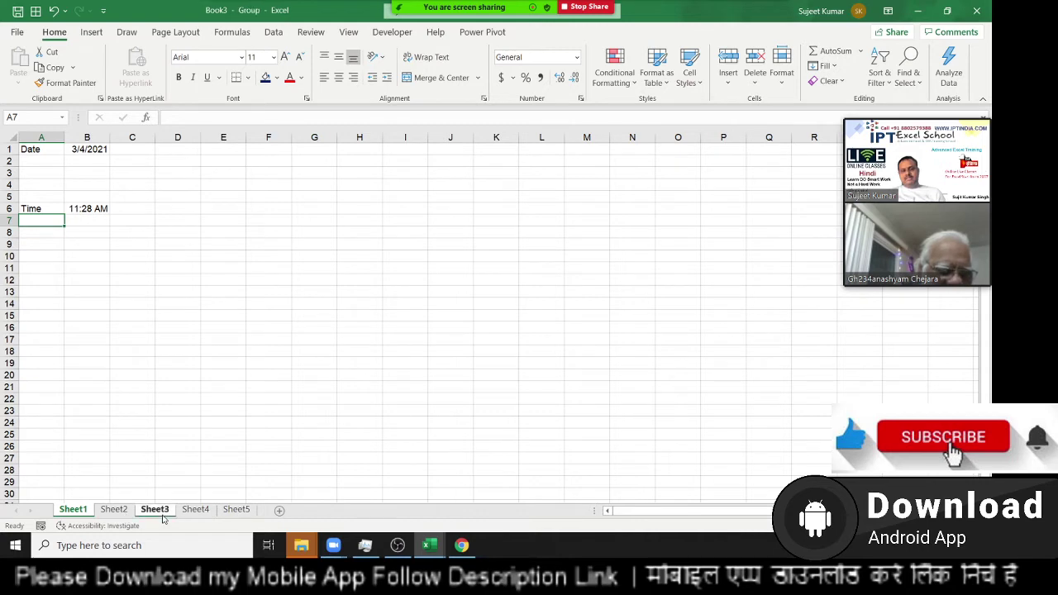
{"action": "left_click", "coordinate": [239, 511], "text": "ctrl"}
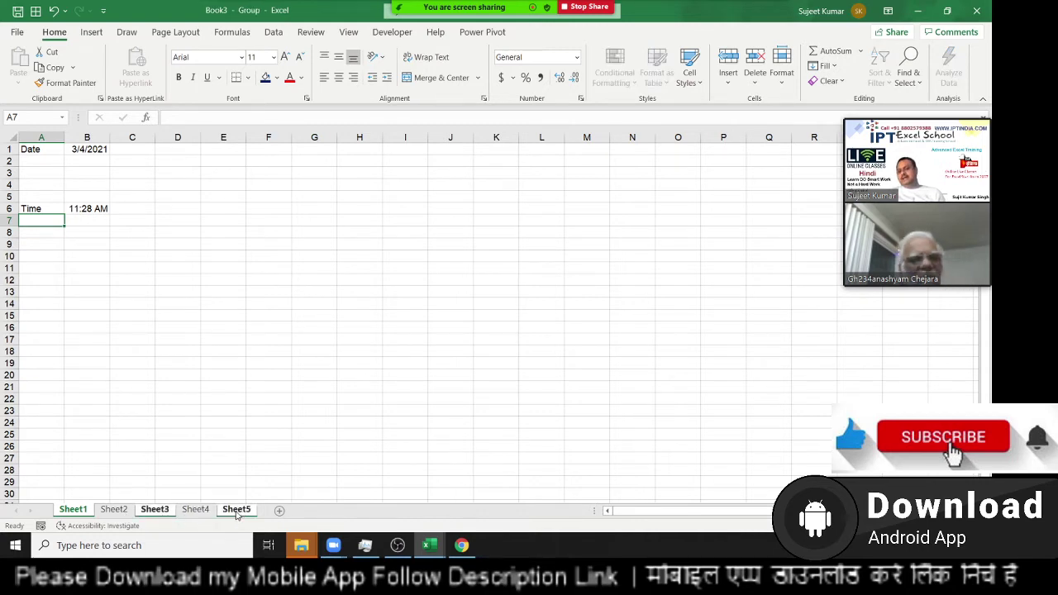
{"action": "left_click", "coordinate": [38, 210]}
{"action": "left_click_drag", "start_coordinate": [37, 210], "coordinate": [87, 209]}
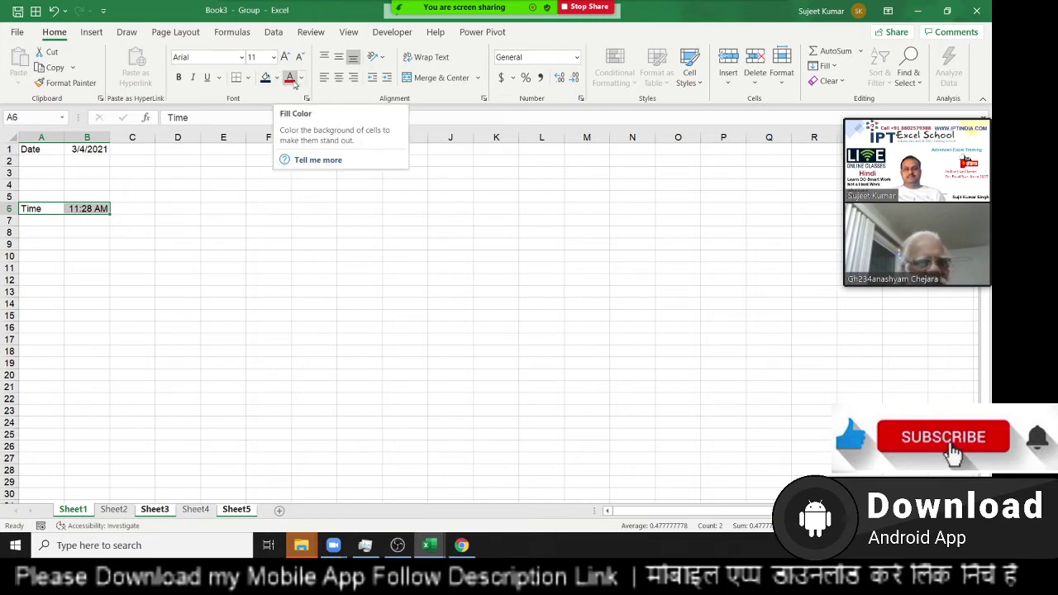
{"action": "left_click", "coordinate": [289, 76]}
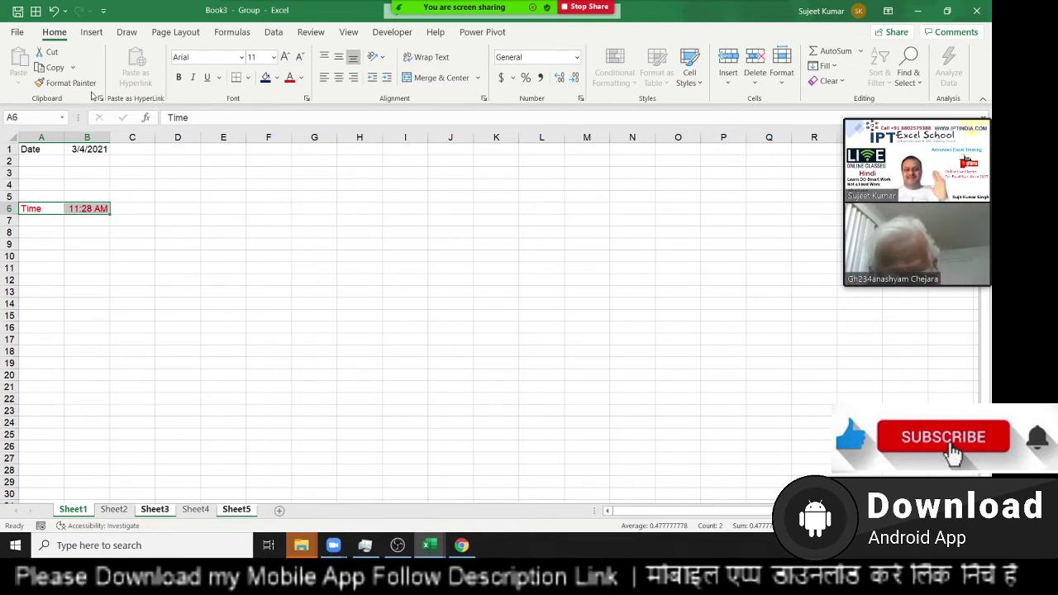
Compare Sheet2's plain Time row with Sheet1's red one, dismissing the Paste Options prompt.
{"action": "left_click", "coordinate": [121, 510]}
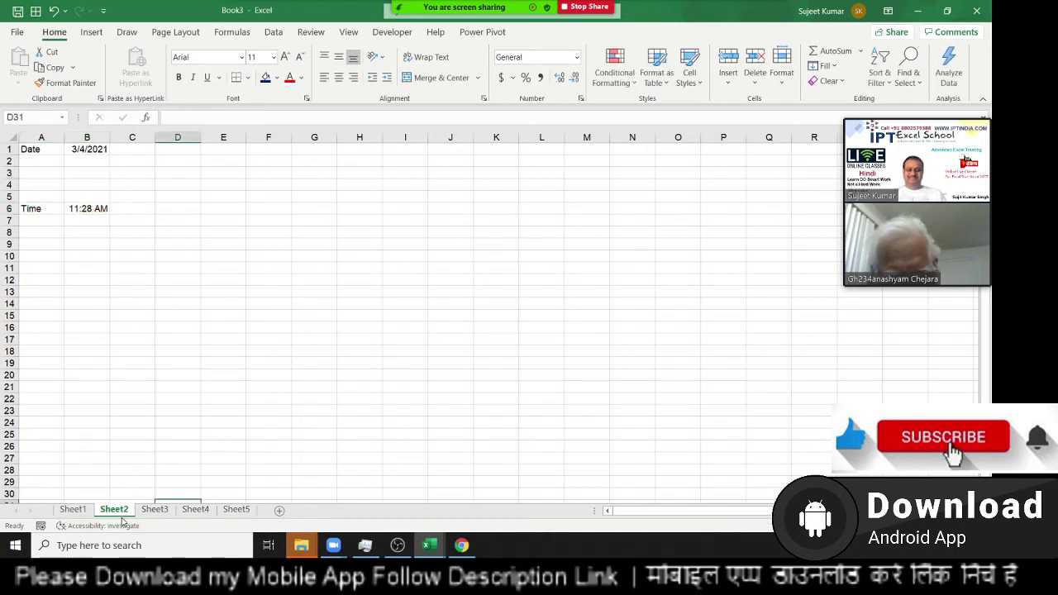
{"action": "left_click", "coordinate": [64, 510]}
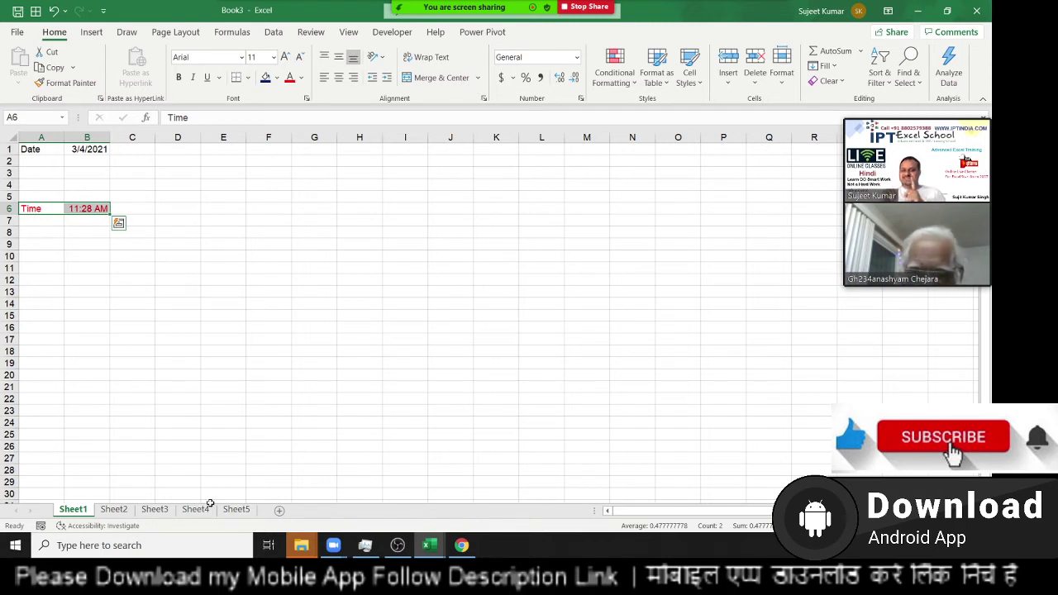
{"action": "key", "text": "Escape"}
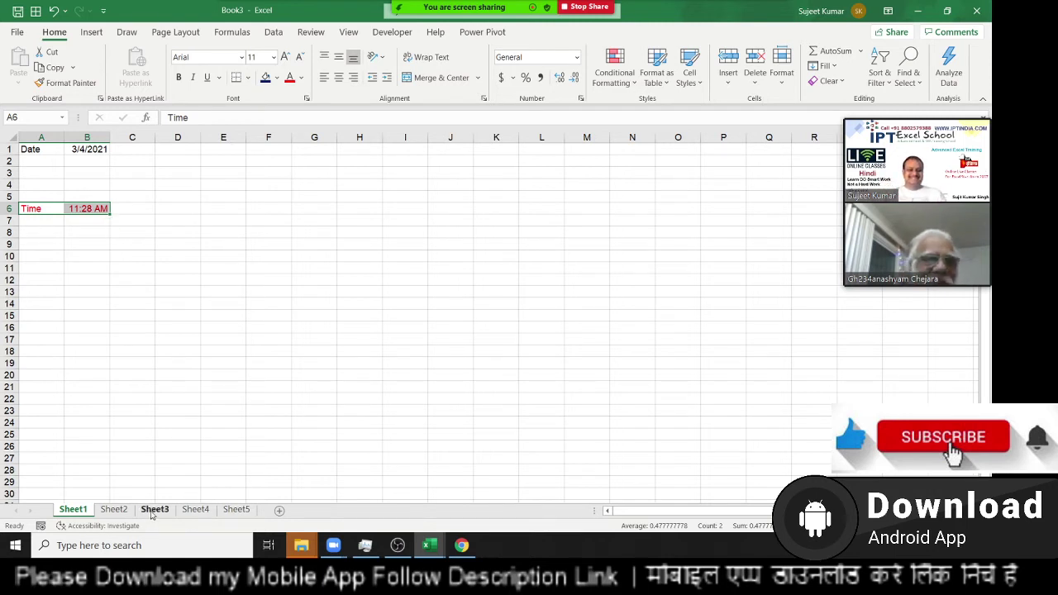
{"action": "left_click", "coordinate": [114, 509]}
{"action": "left_click", "coordinate": [73, 510]}
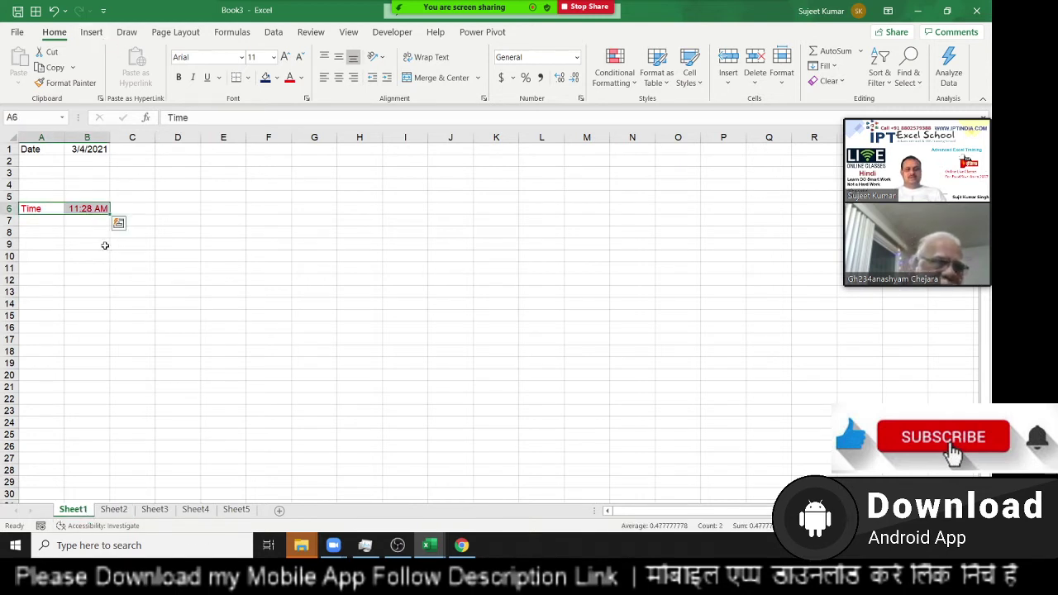
{"action": "key", "text": "Escape"}
Cycle through Sheet2 to Sheet5 and end on Sheet3 with its red Time row.
{"action": "left_click", "coordinate": [114, 509]}
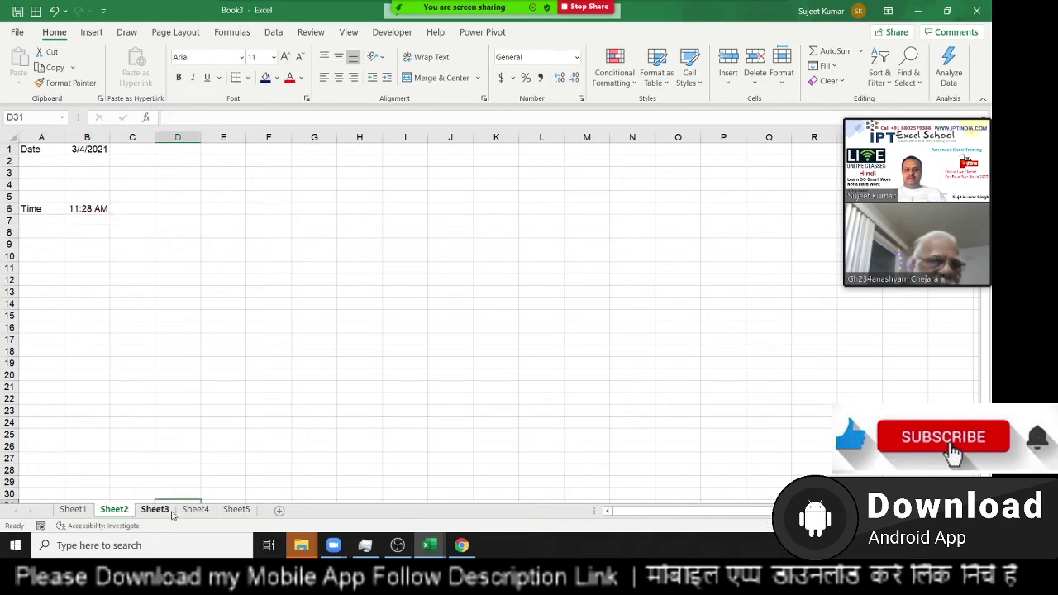
{"action": "left_click", "coordinate": [154, 510]}
{"action": "left_click", "coordinate": [195, 509]}
{"action": "left_click", "coordinate": [236, 509]}
{"action": "left_click", "coordinate": [156, 509]}
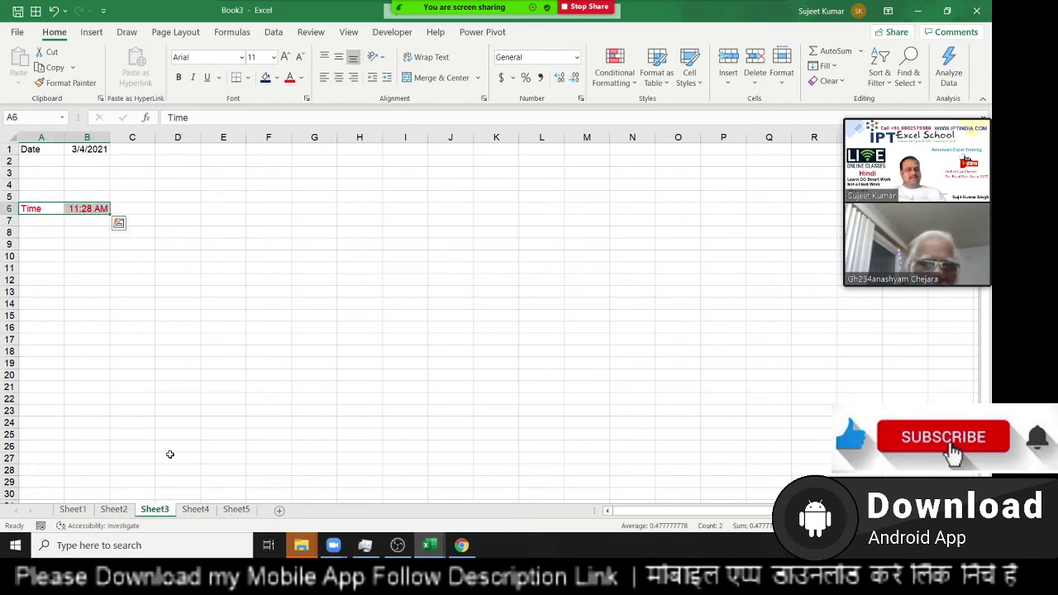
Close the Book3 workbook, choosing Don't Save for its changes.
{"action": "left_click", "coordinate": [975, 11]}
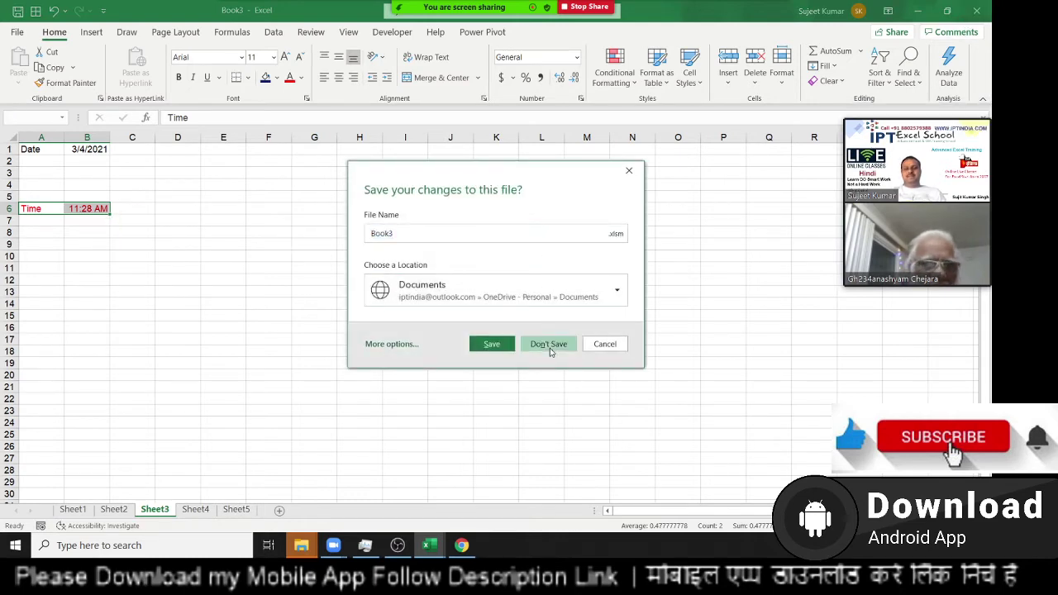
{"action": "left_click", "coordinate": [548, 342]}
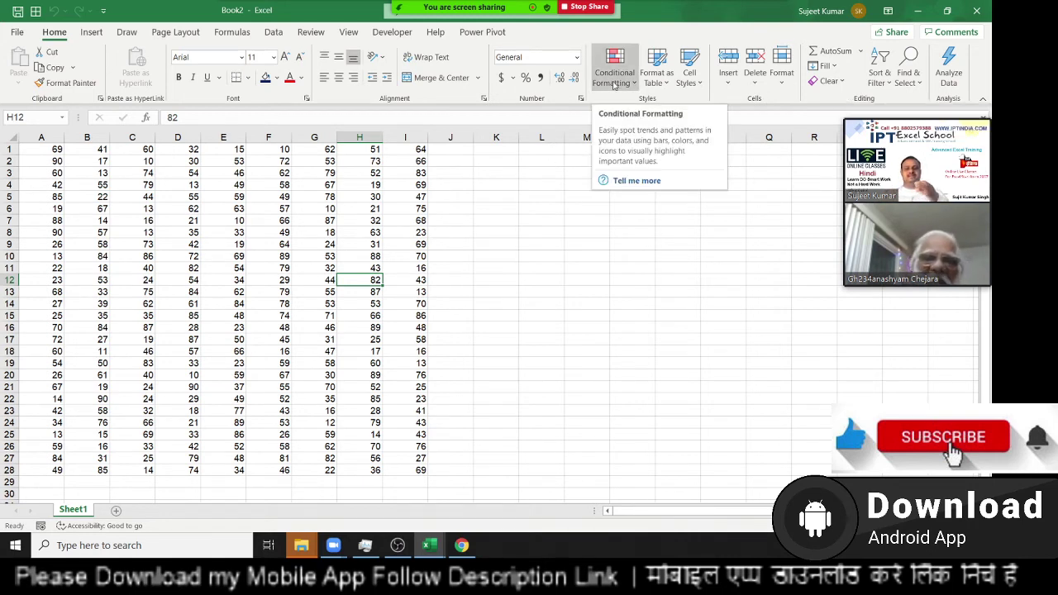
{"action": "mouse_move", "coordinate": [614, 69]}
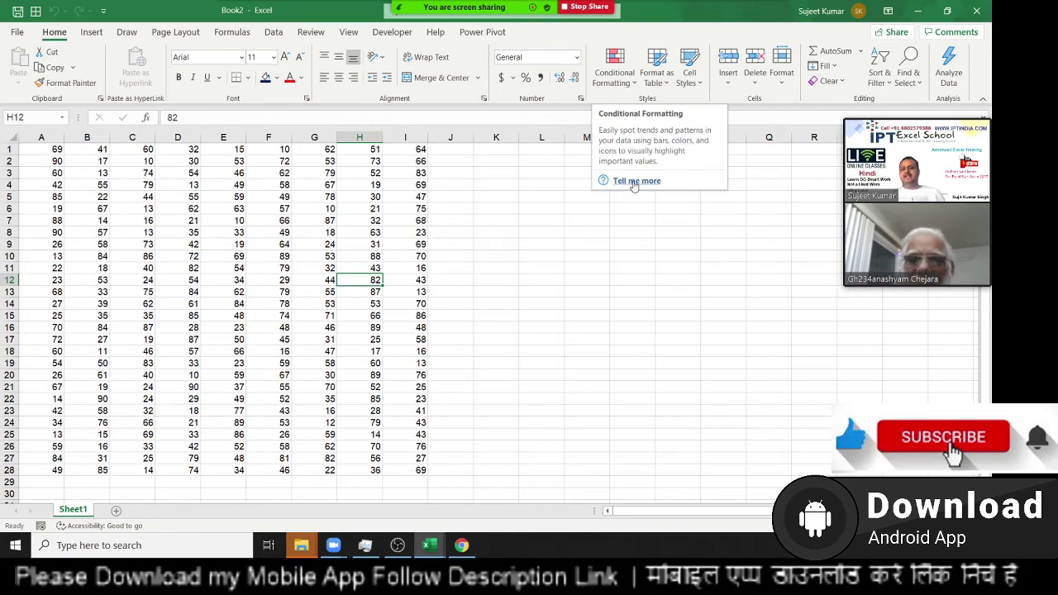
Open the full conditional formatting Help article, move the video-call window aside and scroll through it.
{"action": "left_click", "coordinate": [634, 182]}
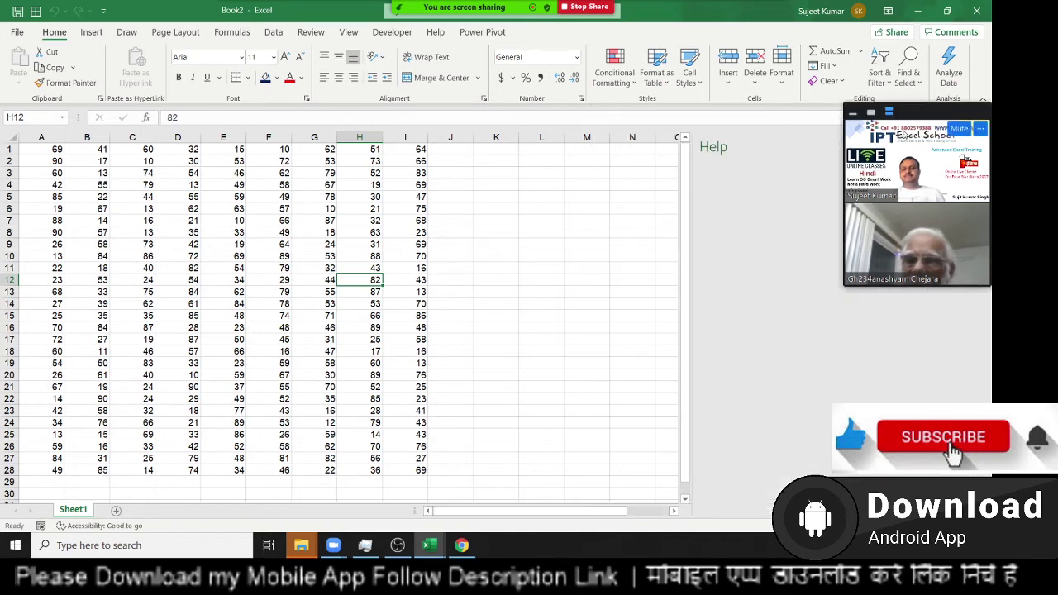
{"action": "left_click_drag", "start_coordinate": [920, 113], "coordinate": [517, 180]}
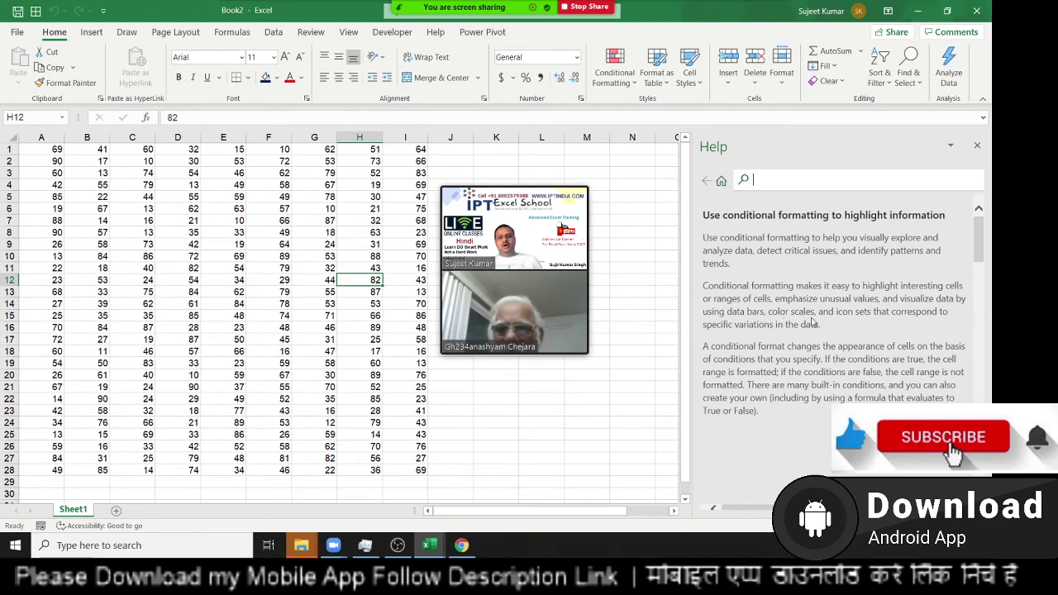
{"action": "scroll", "coordinate": [812, 321], "scroll_direction": "down", "scroll_amount": 5}
{"action": "scroll", "coordinate": [812, 322], "scroll_direction": "down", "scroll_amount": 3}
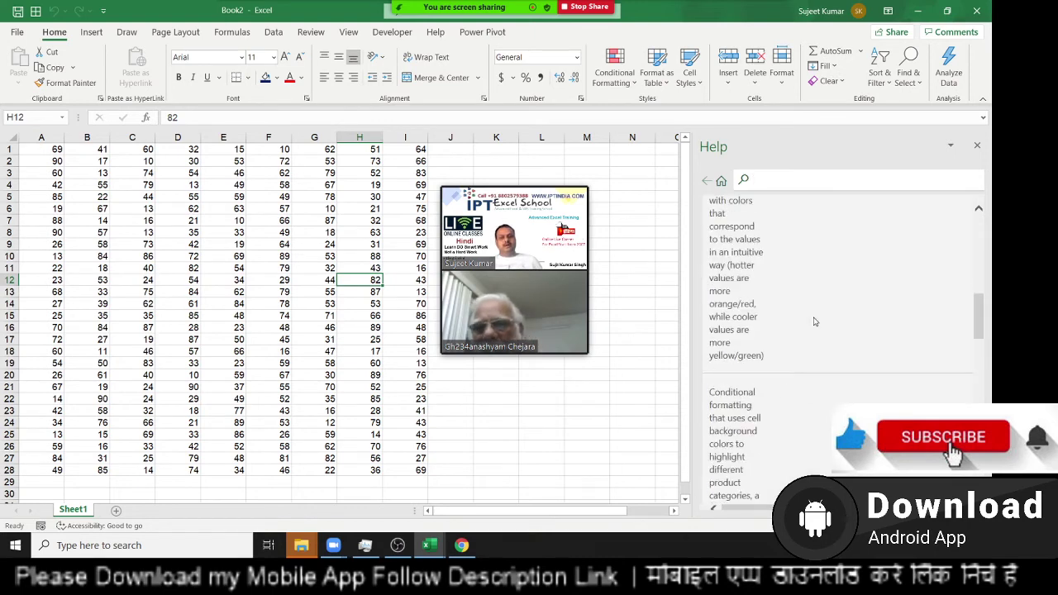
{"action": "scroll", "coordinate": [814, 322], "scroll_direction": "down", "scroll_amount": 3}
{"action": "scroll", "coordinate": [814, 321], "scroll_direction": "down", "scroll_amount": 3}
{"action": "scroll", "coordinate": [815, 321], "scroll_direction": "down", "scroll_amount": 5}
{"action": "scroll", "coordinate": [814, 322], "scroll_direction": "down", "scroll_amount": 5}
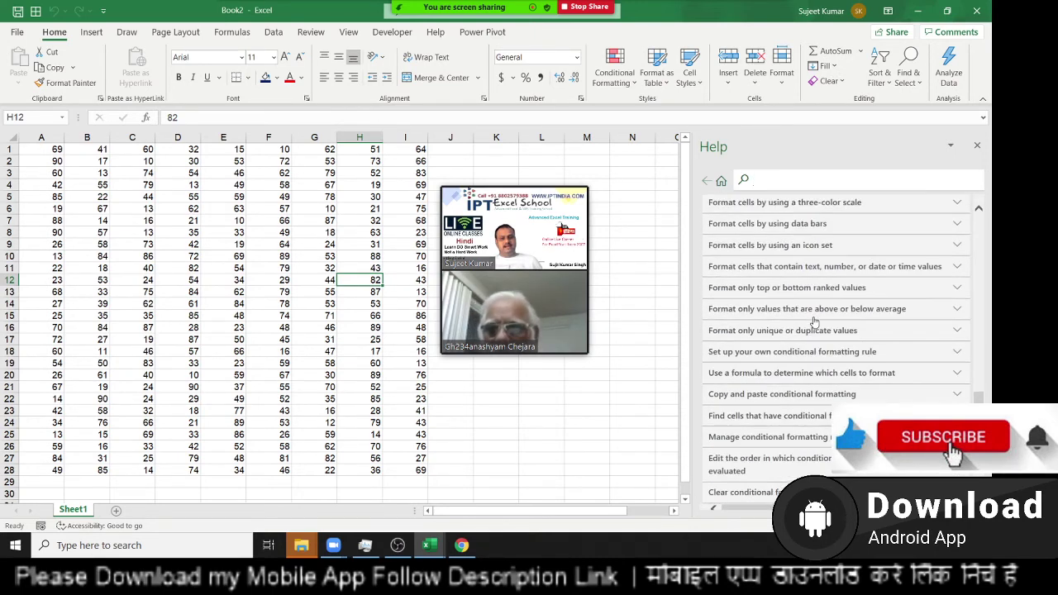
{"action": "scroll", "coordinate": [814, 322], "scroll_direction": "up", "scroll_amount": 3}
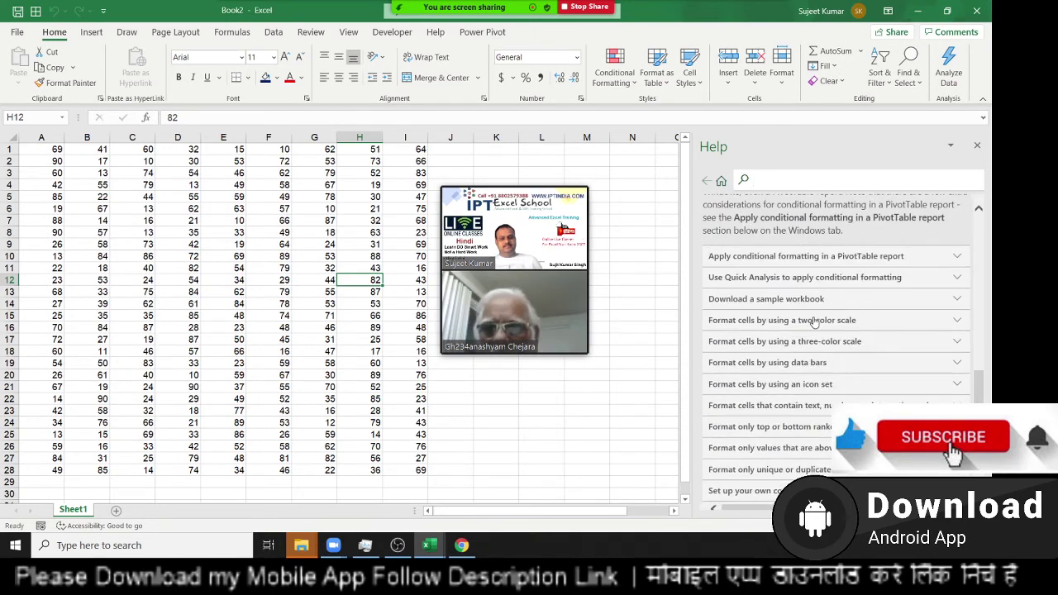
Expand the PivotTable and 'Format cells by using data bars' sections and read through them.
{"action": "left_click", "coordinate": [813, 266]}
{"action": "scroll", "coordinate": [813, 273], "scroll_direction": "down", "scroll_amount": 3}
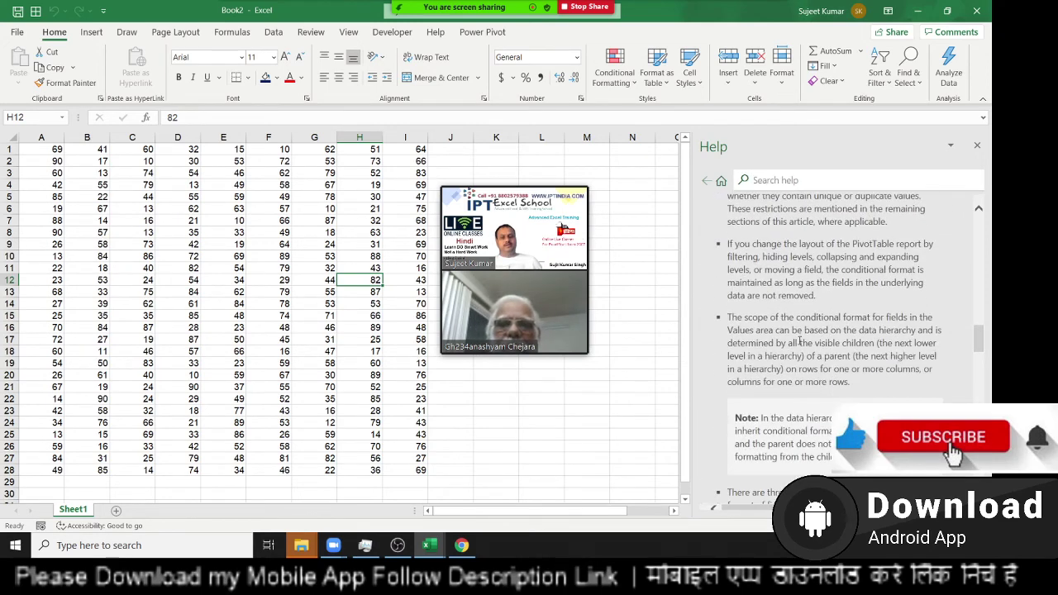
{"action": "scroll", "coordinate": [810, 297], "scroll_direction": "down", "scroll_amount": 3}
{"action": "scroll", "coordinate": [806, 323], "scroll_direction": "down", "scroll_amount": 3}
{"action": "scroll", "coordinate": [797, 351], "scroll_direction": "down", "scroll_amount": 3}
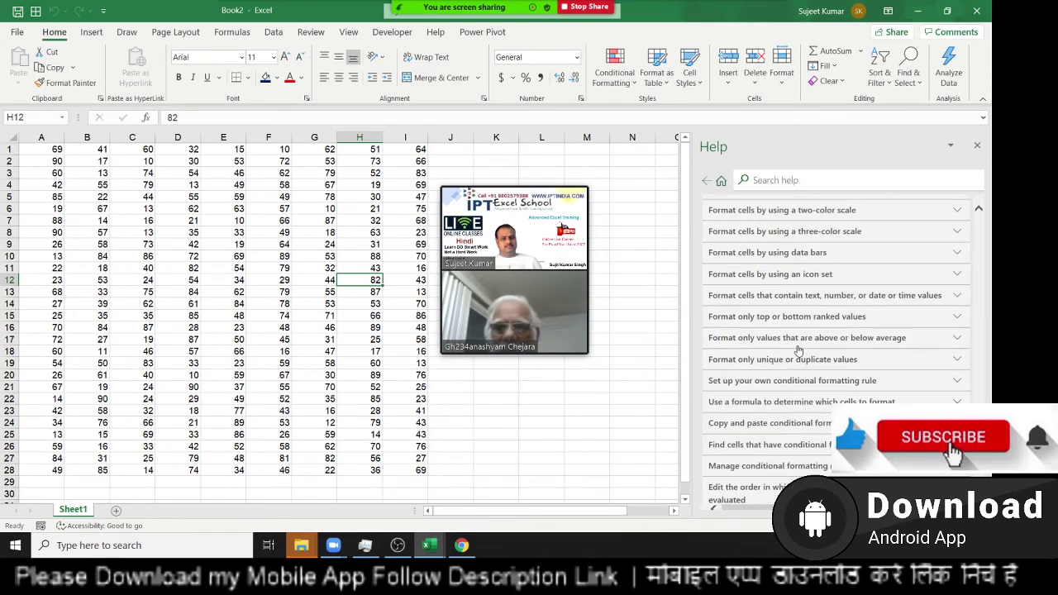
{"action": "left_click", "coordinate": [796, 253]}
{"action": "scroll", "coordinate": [785, 273], "scroll_direction": "down", "scroll_amount": 1}
{"action": "scroll", "coordinate": [783, 291], "scroll_direction": "down", "scroll_amount": 3}
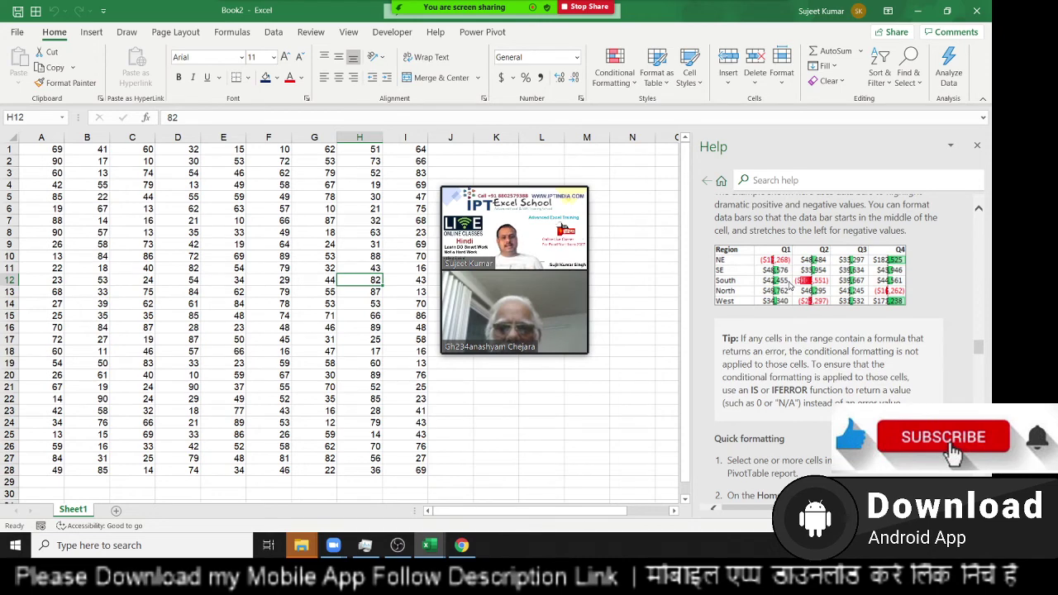
{"action": "left_click", "coordinate": [840, 180]}
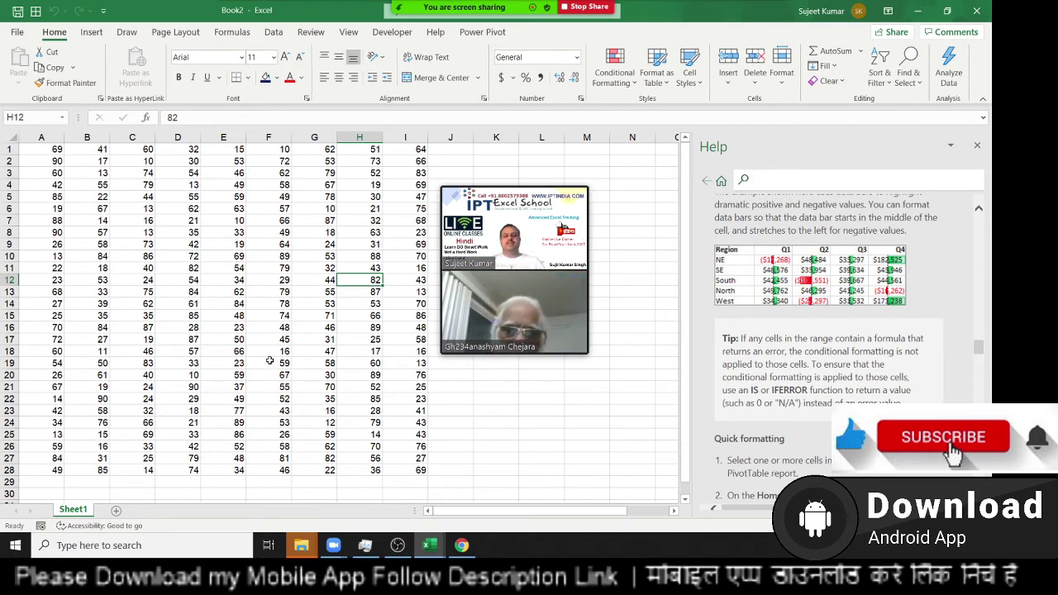
{"action": "scroll", "coordinate": [331, 347], "scroll_direction": "down", "scroll_amount": 4}
{"action": "scroll", "coordinate": [91, 347], "scroll_direction": "down", "scroll_amount": 2}
{"action": "left_click", "coordinate": [95, 306]}
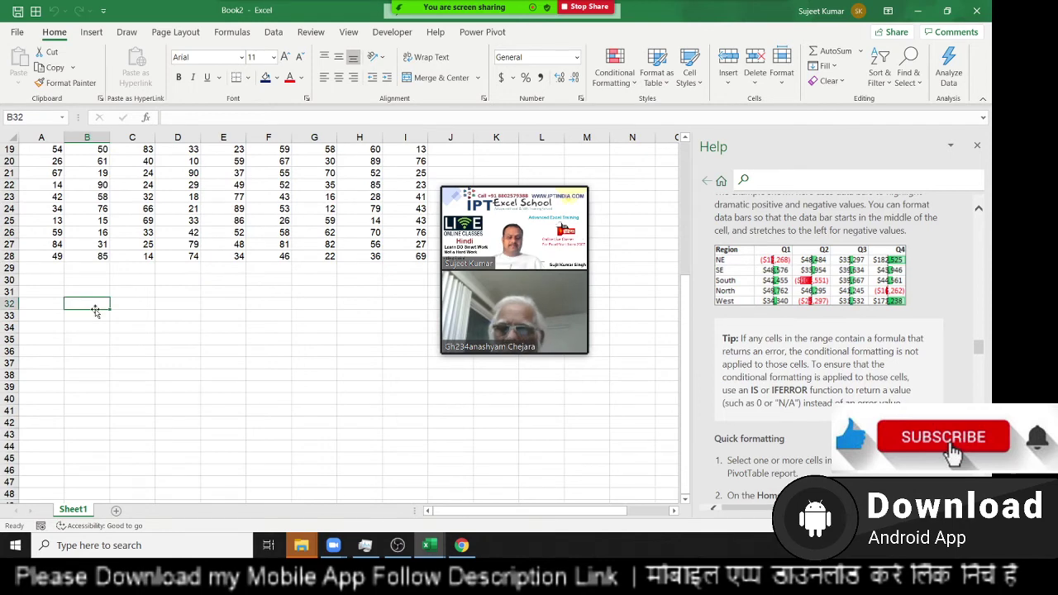
{"action": "type", "text": "=if"}
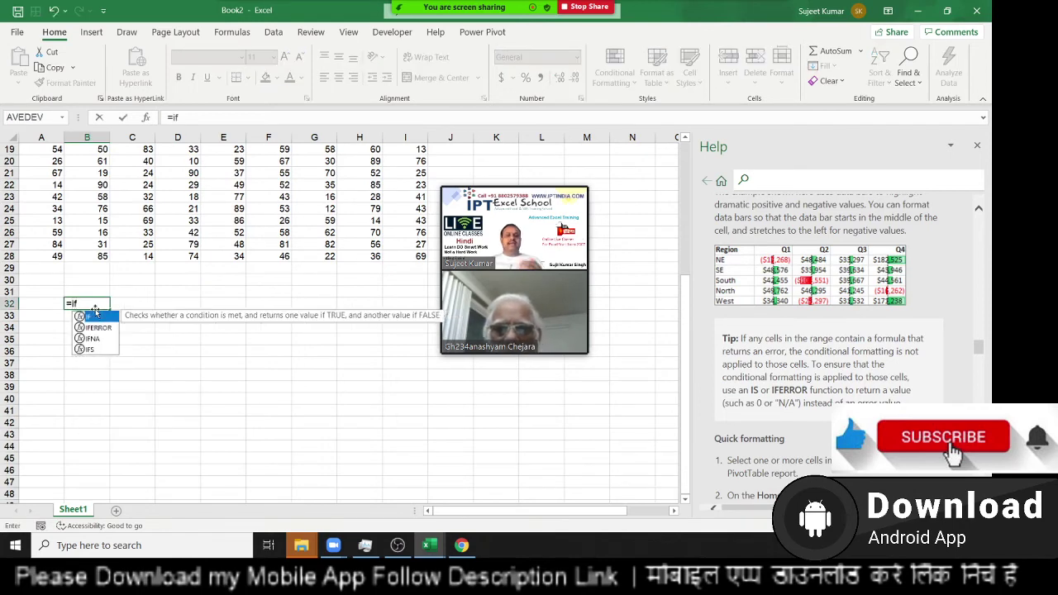
{"action": "key", "text": "Tab"}
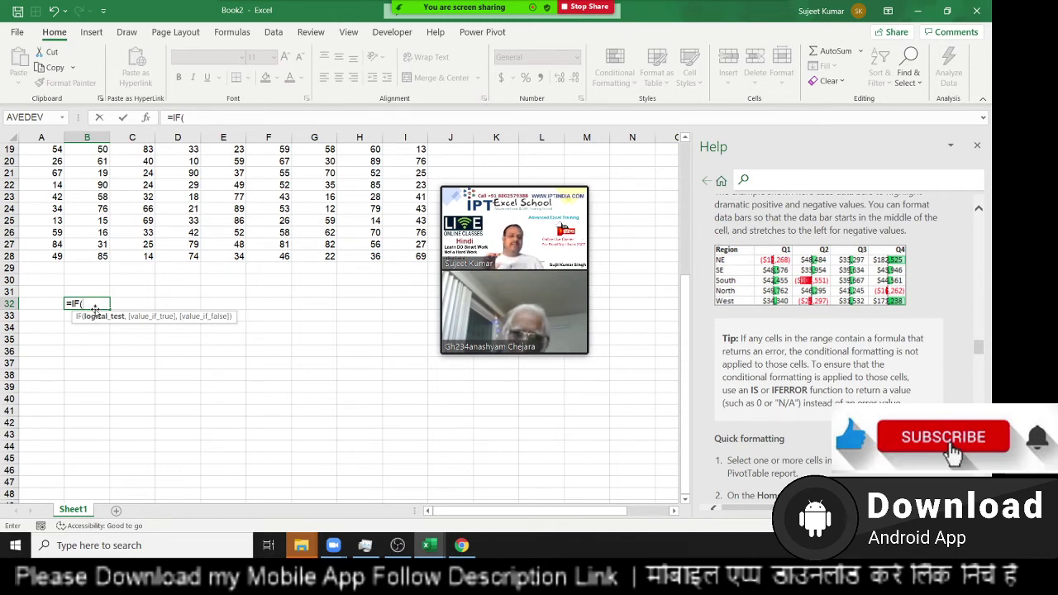
{"action": "left_click", "coordinate": [83, 293]}
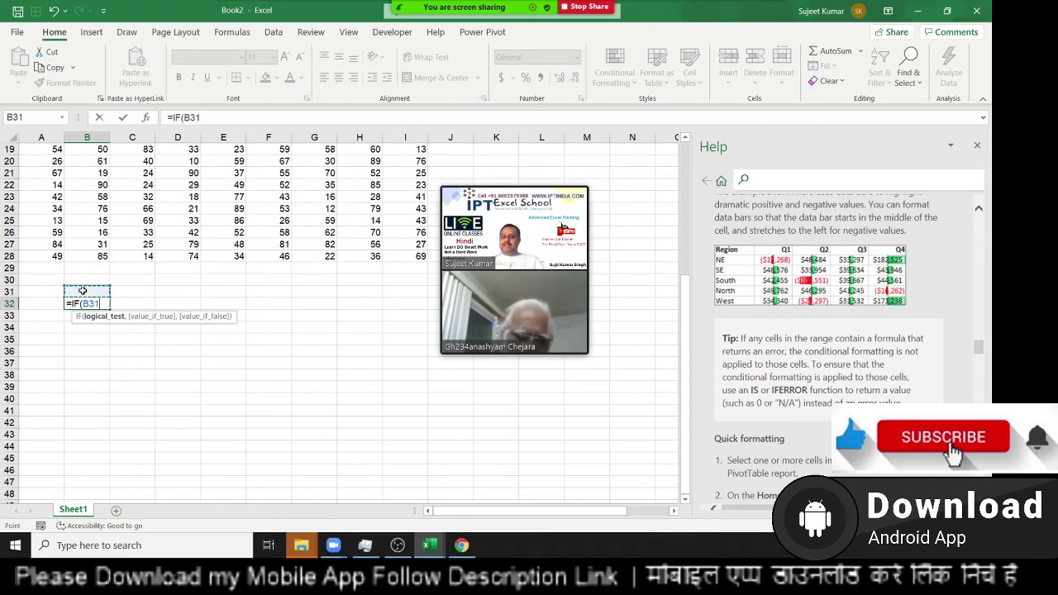
{"action": "key", "text": "Escape"}
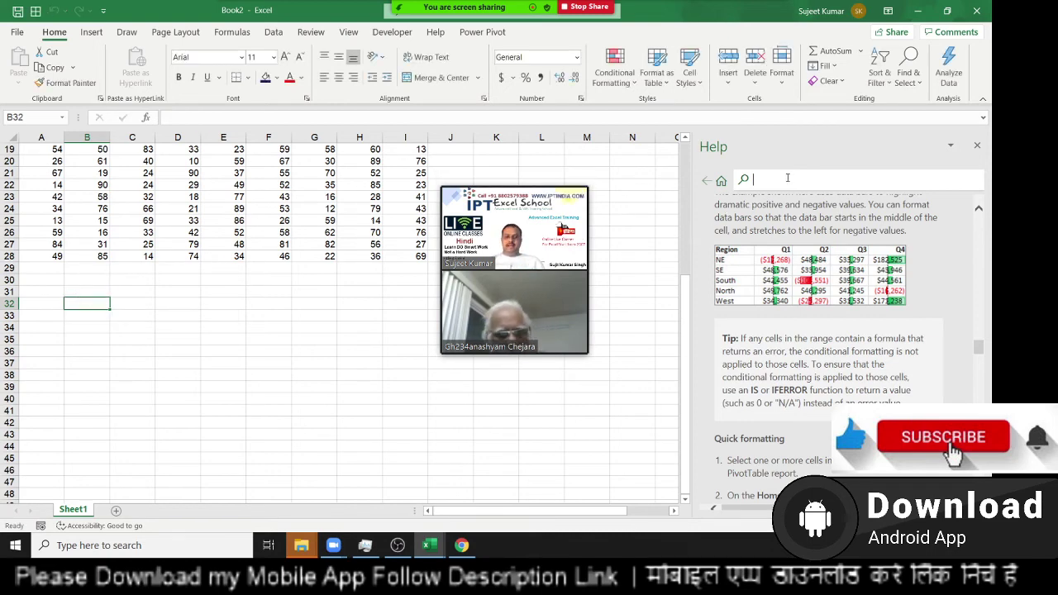
Finish the B32 entry and commit the text Llimit in cell C32.
{"action": "type", "text": "="}
{"action": "type", "text": "mi"}
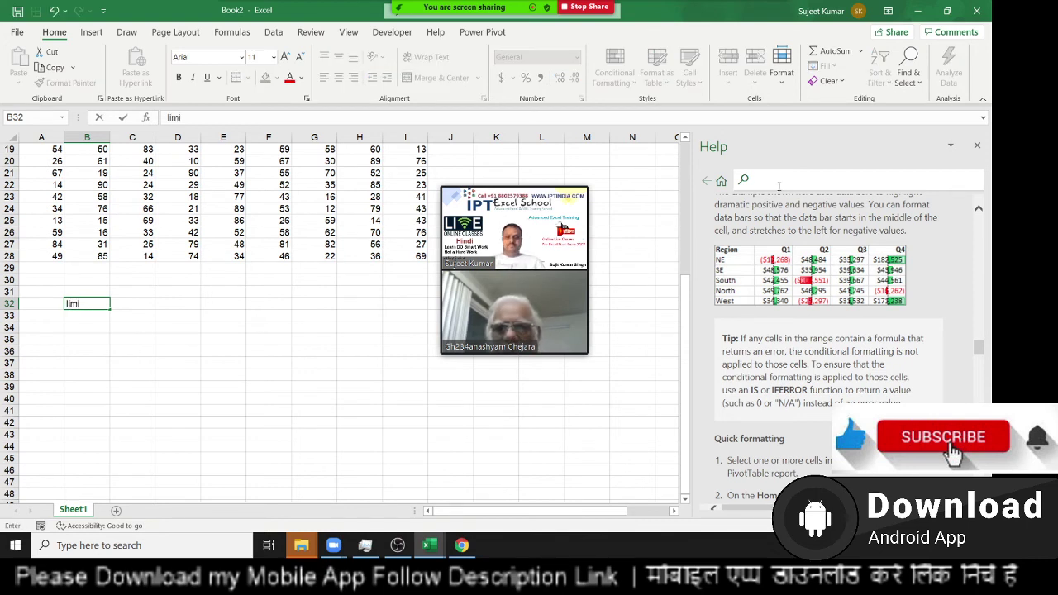
{"action": "type", "text": "limits"}
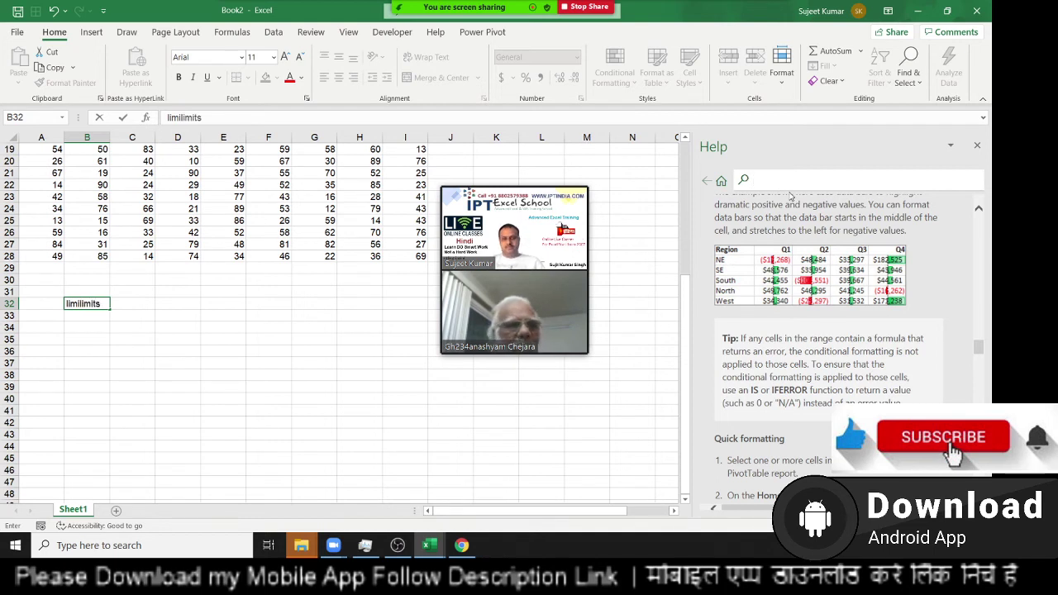
{"action": "left_click", "coordinate": [148, 306]}
{"action": "type", "text": "="}
{"action": "key", "text": "Return"}
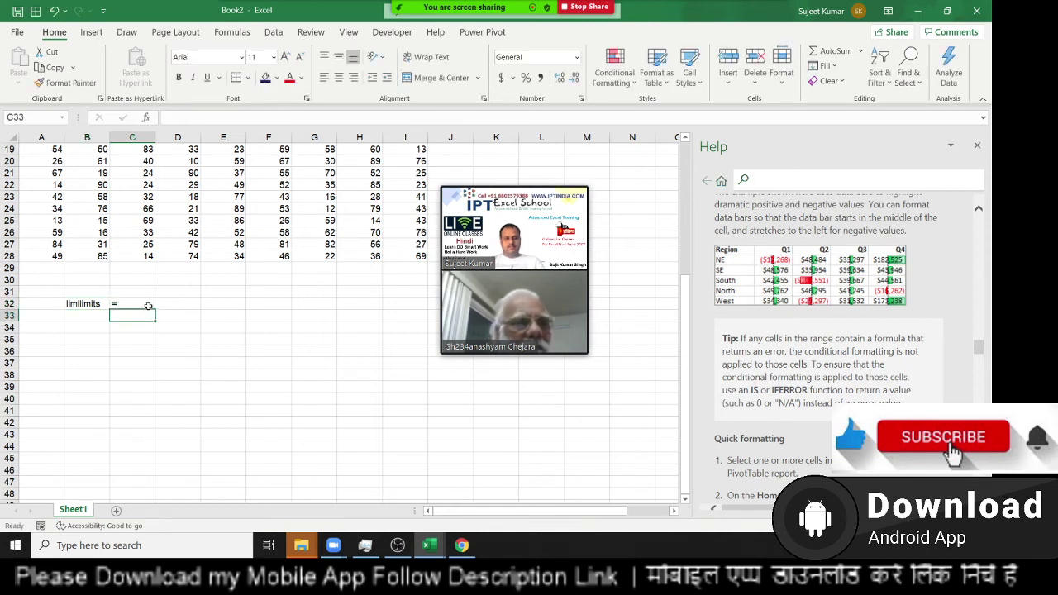
{"action": "left_click", "coordinate": [148, 305]}
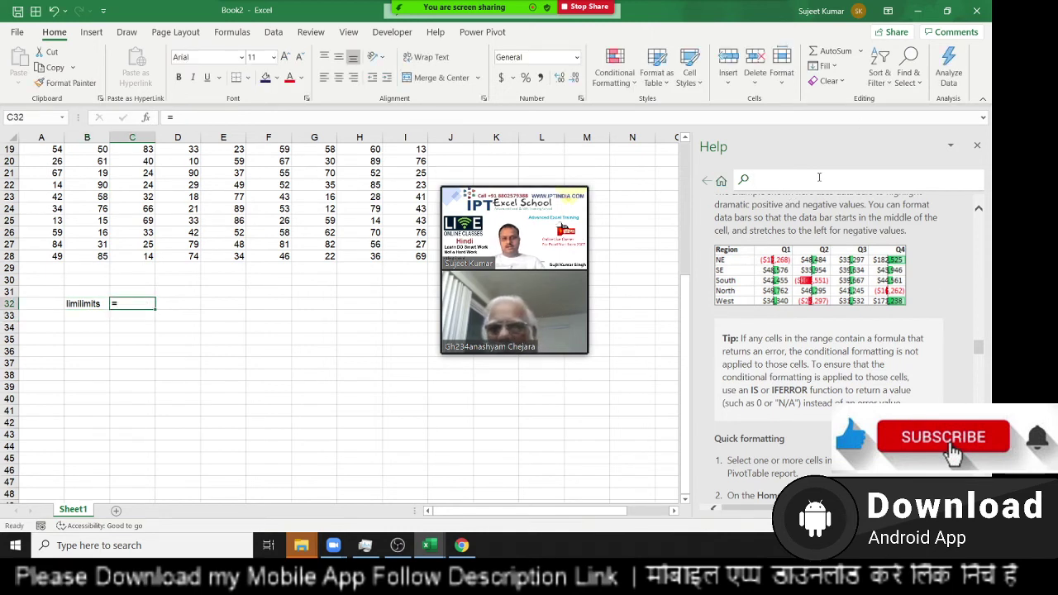
{"action": "type", "text": "Llimit"}
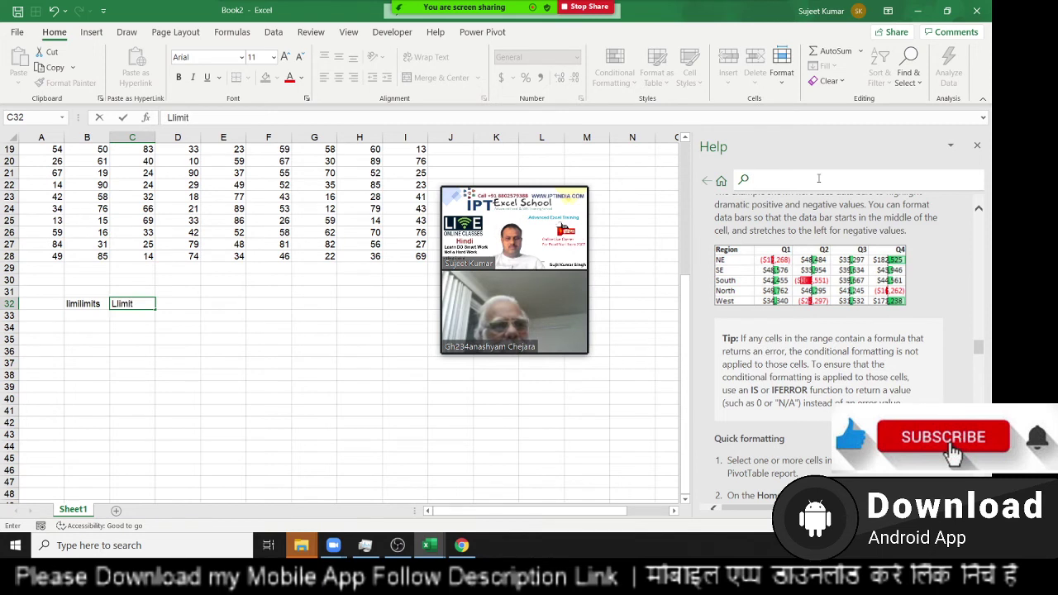
{"action": "key", "text": "Return"}
Delete Llimit from C32 and cancel the stray entry typed there.
{"action": "key", "text": "Down"}
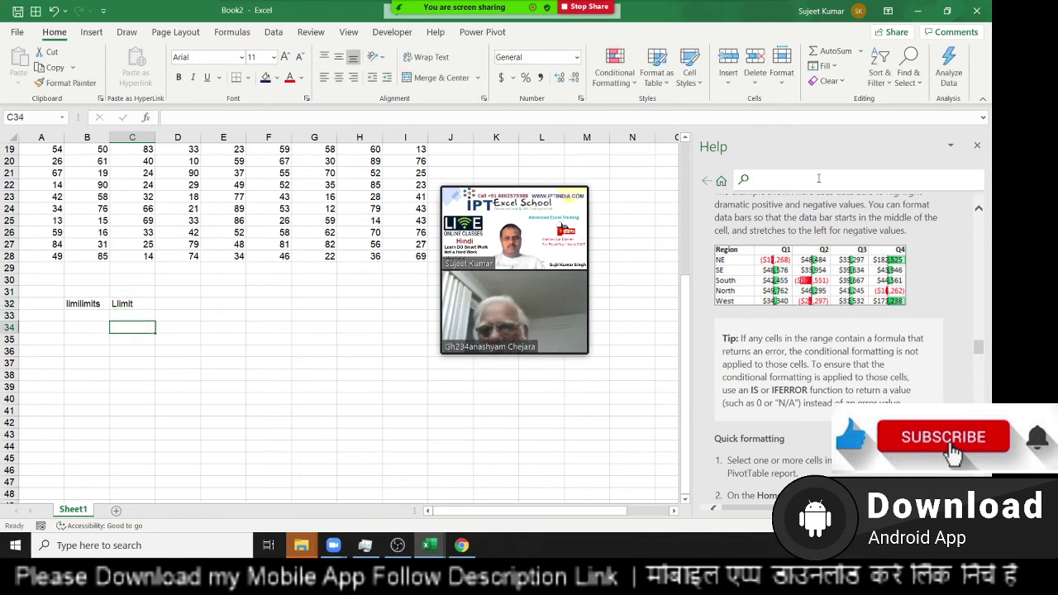
{"action": "key", "text": "Down"}
{"action": "key", "text": "Down"}
{"action": "key", "text": "Down"}
{"action": "key", "text": "Up"}
{"action": "key", "text": "Up"}
{"action": "key", "text": "Up"}
{"action": "key", "text": "Up"}
{"action": "key", "text": "Up"}
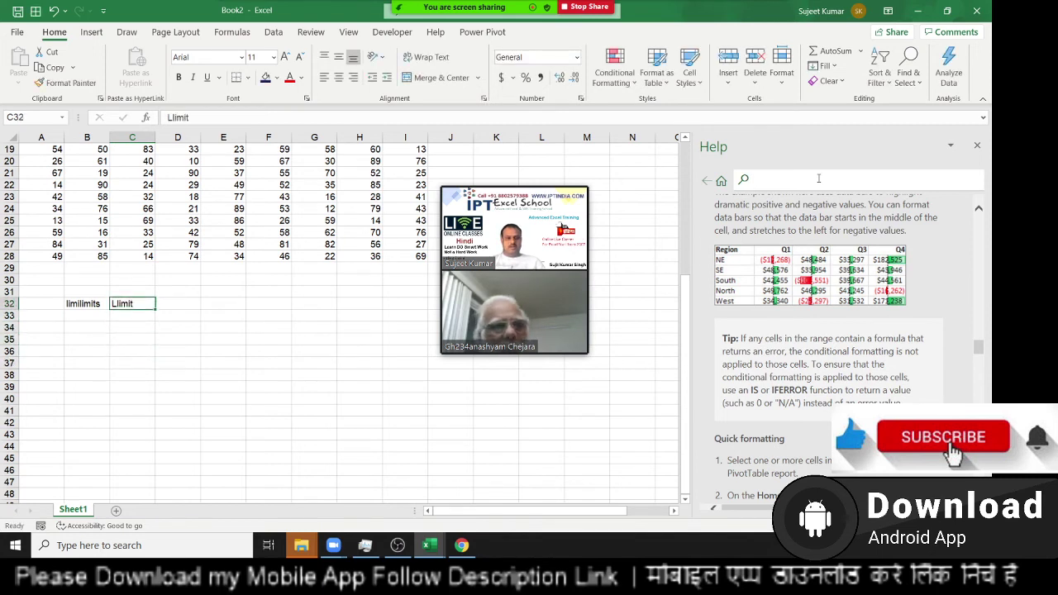
{"action": "key", "text": "Delete"}
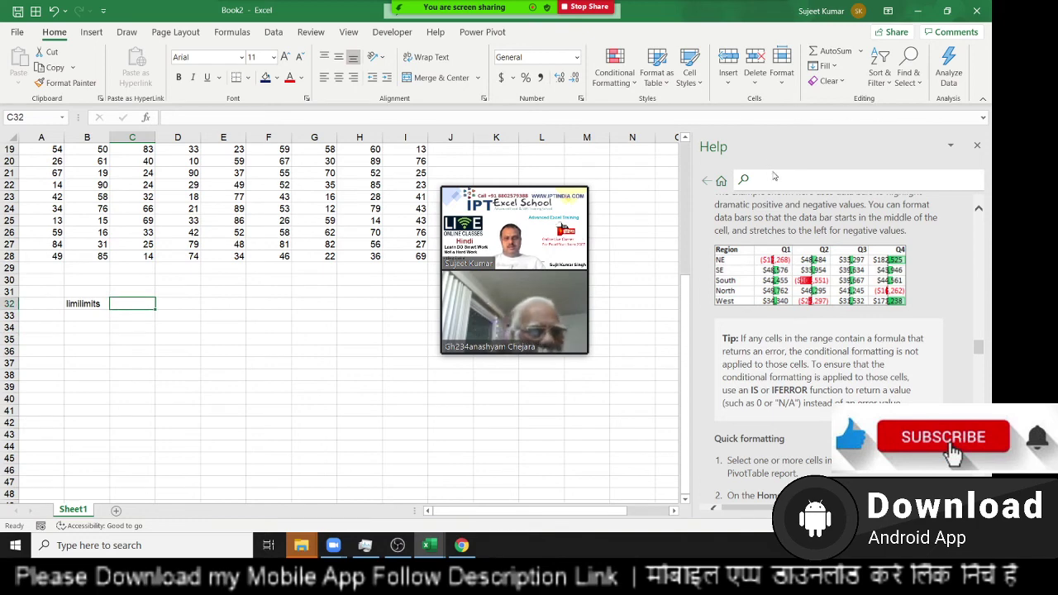
{"action": "type", "text": "b"}
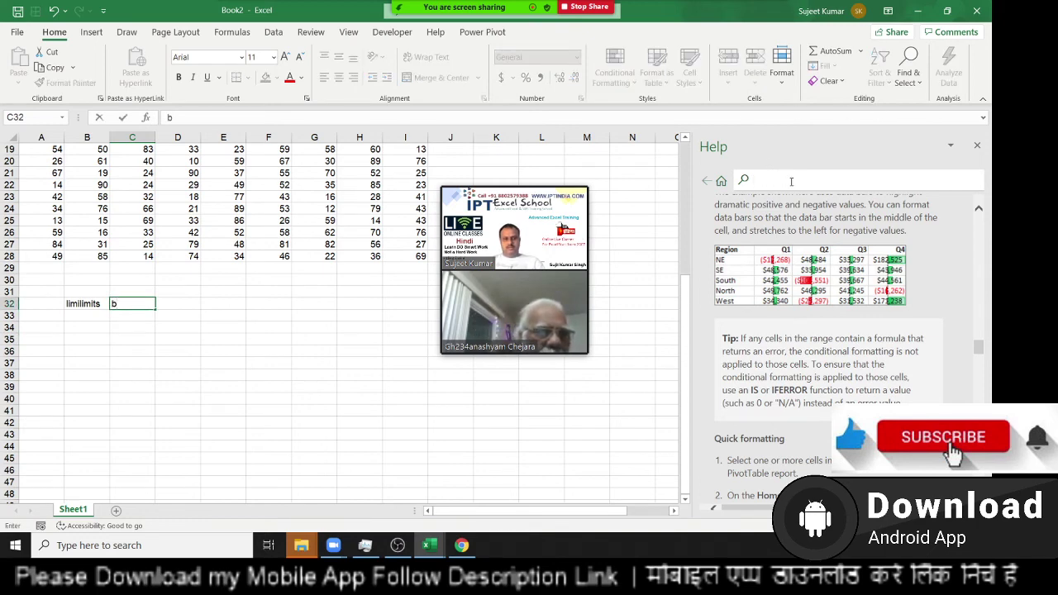
{"action": "key", "text": "Escape"}
Close the Help pane and restore then re-maximize the Book2 window.
{"action": "left_click", "coordinate": [978, 146]}
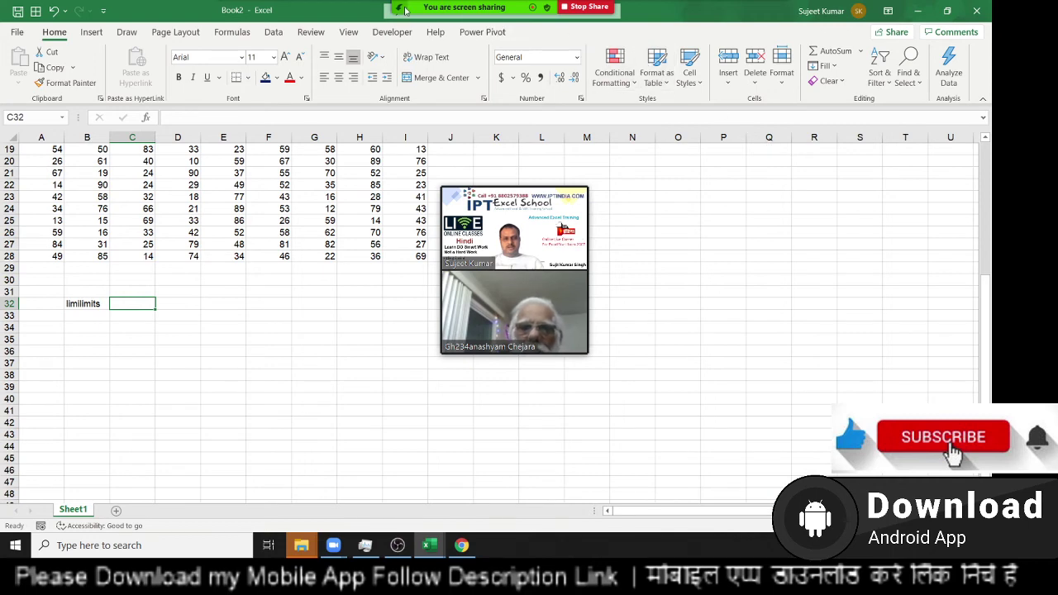
{"action": "double_click", "coordinate": [461, 21]}
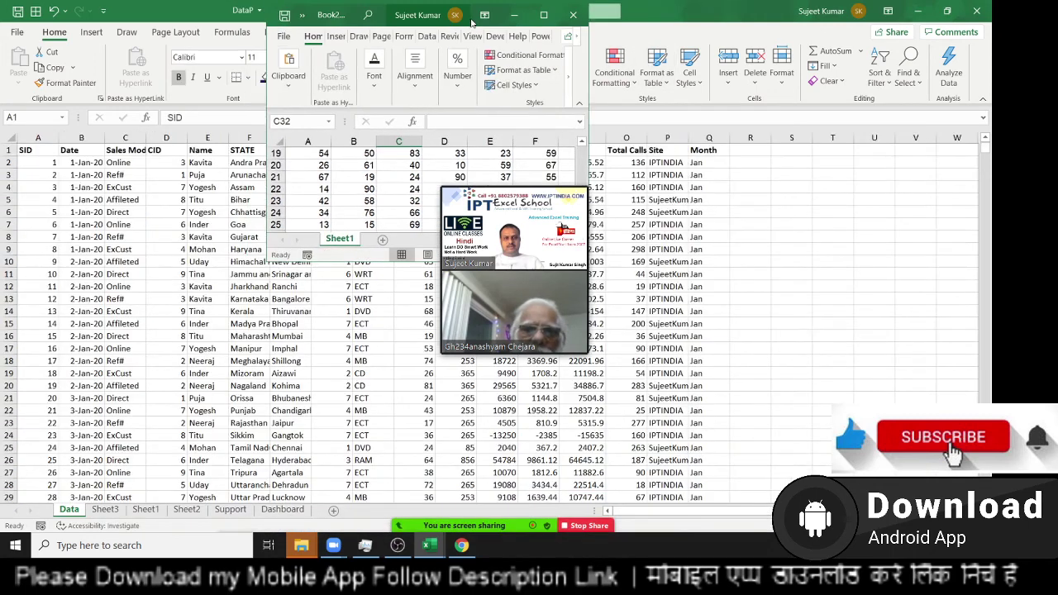
{"action": "double_click", "coordinate": [463, 15]}
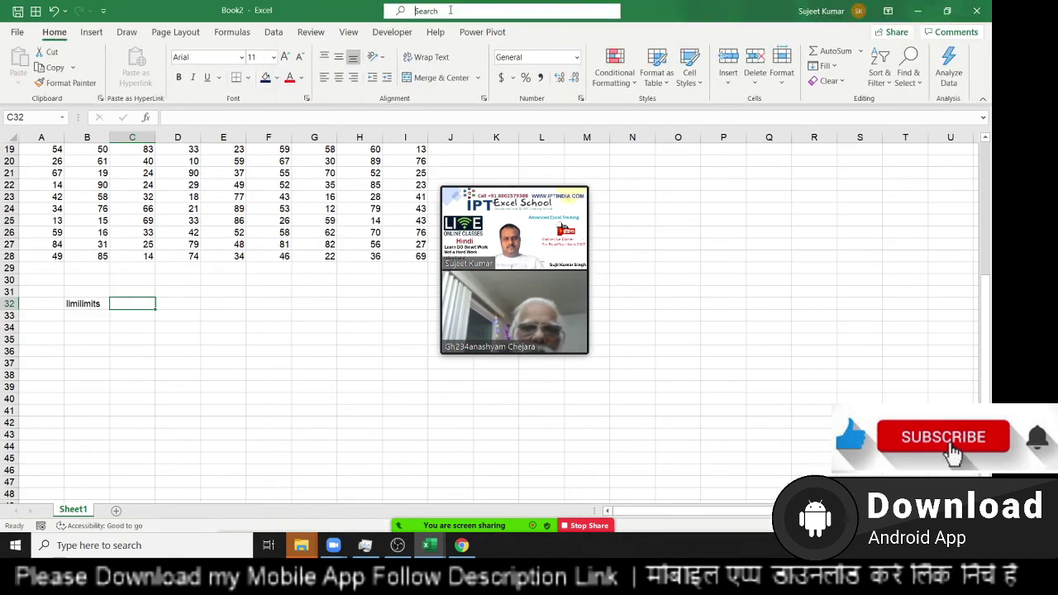
Search for 'limits' and open the 'Excel specifications and limits' Help article.
{"action": "left_click", "coordinate": [450, 10]}
{"action": "type", "text": "limi"}
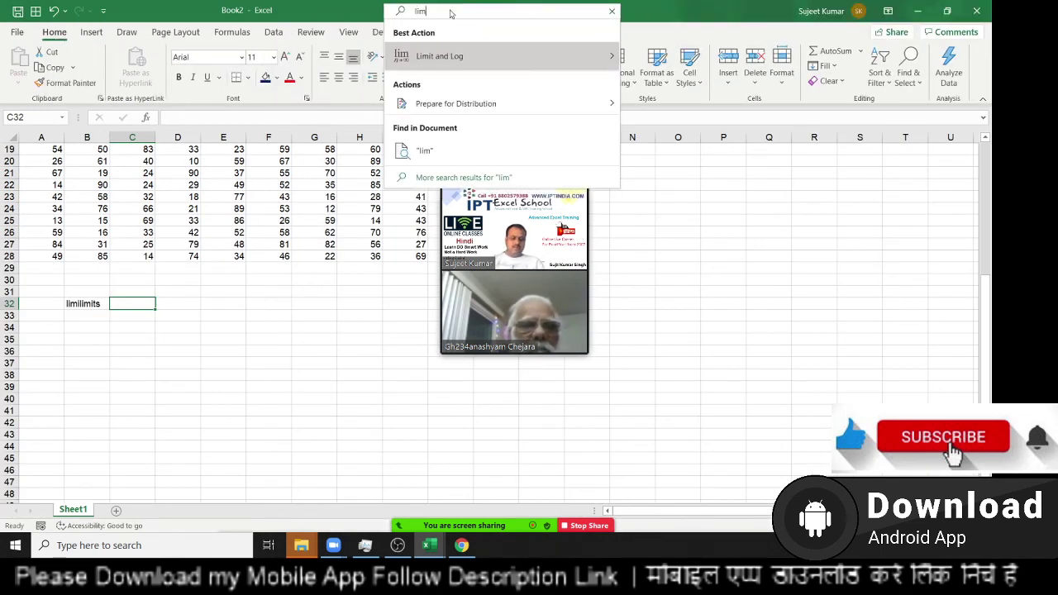
{"action": "type", "text": "t"}
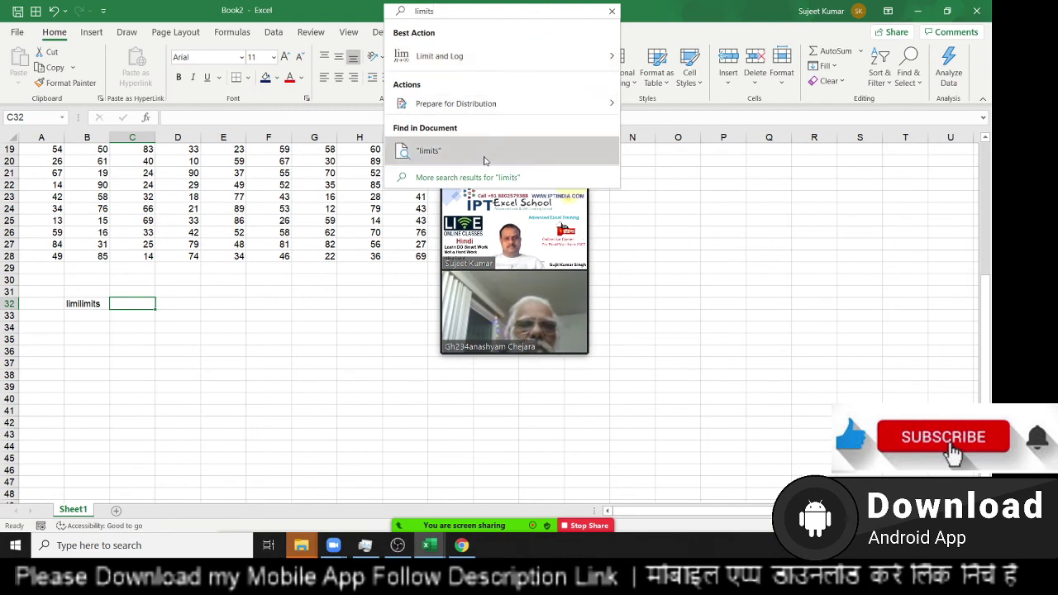
{"action": "type", "text": "s"}
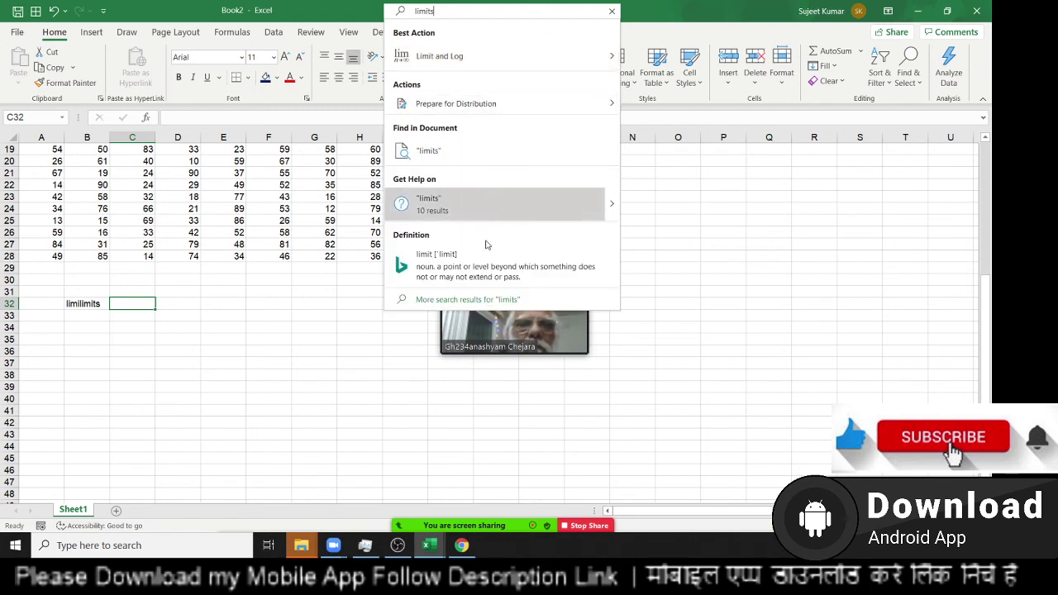
{"action": "mouse_move", "coordinate": [611, 204]}
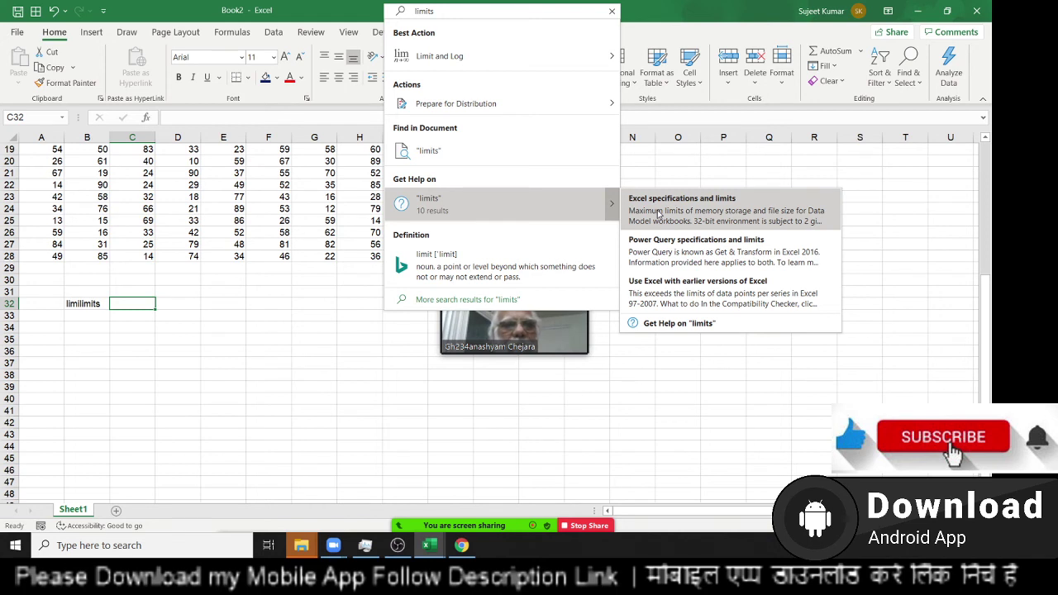
{"action": "left_click", "coordinate": [659, 213]}
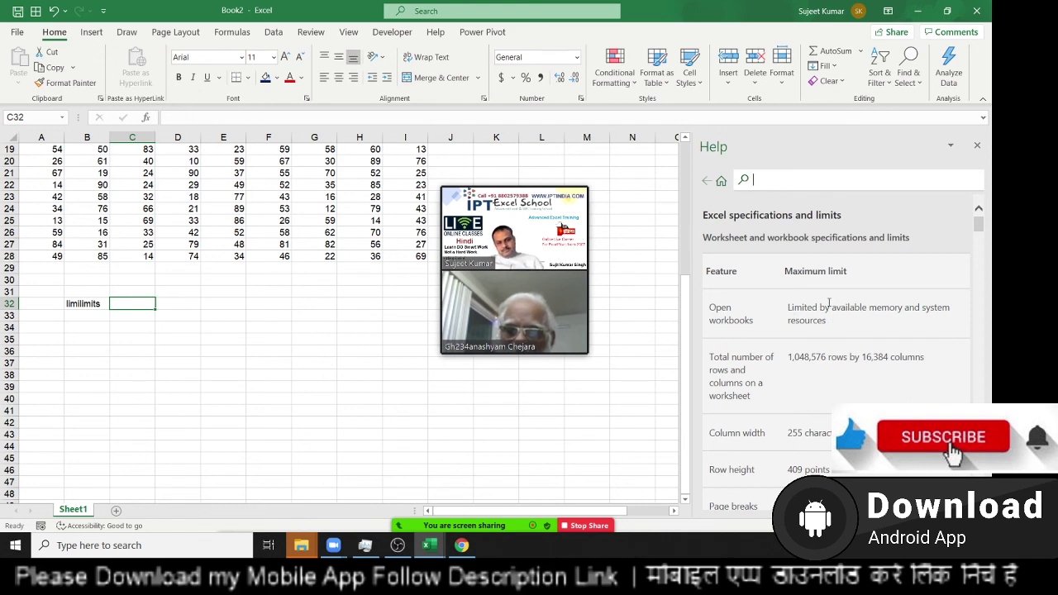
{"action": "scroll", "coordinate": [829, 304], "scroll_direction": "down", "scroll_amount": 2}
{"action": "scroll", "coordinate": [829, 304], "scroll_direction": "down", "scroll_amount": 1}
{"action": "scroll", "coordinate": [830, 304], "scroll_direction": "down", "scroll_amount": 2}
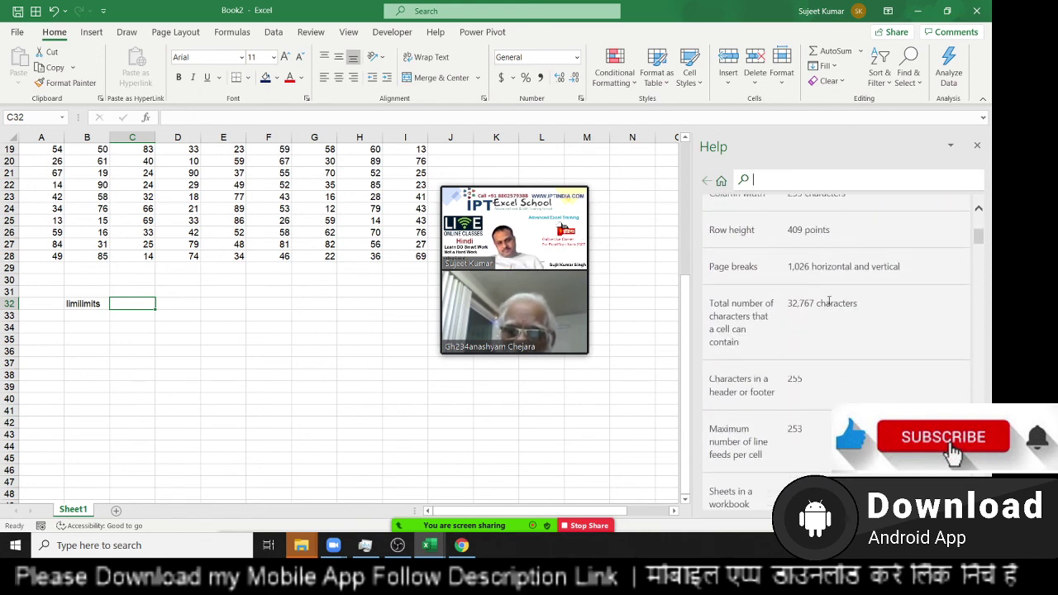
{"action": "scroll", "coordinate": [830, 304], "scroll_direction": "down", "scroll_amount": 2}
{"action": "scroll", "coordinate": [830, 304], "scroll_direction": "down", "scroll_amount": 1}
{"action": "scroll", "coordinate": [830, 305], "scroll_direction": "down", "scroll_amount": 3}
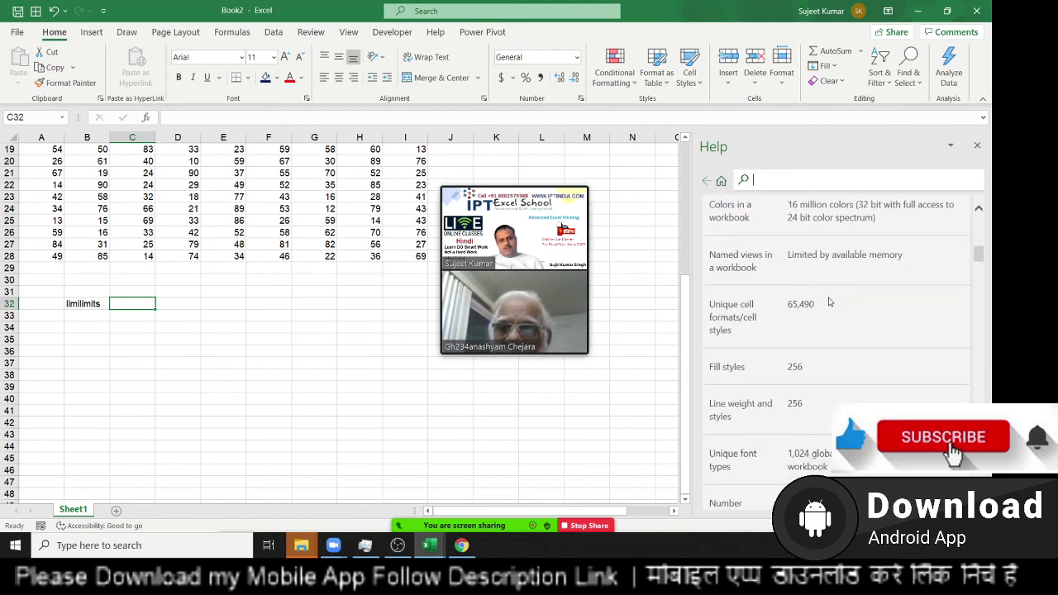
{"action": "scroll", "coordinate": [787, 354], "scroll_direction": "down", "scroll_amount": 2}
{"action": "scroll", "coordinate": [787, 354], "scroll_direction": "down", "scroll_amount": 2}
{"action": "scroll", "coordinate": [787, 350], "scroll_direction": "down", "scroll_amount": 2}
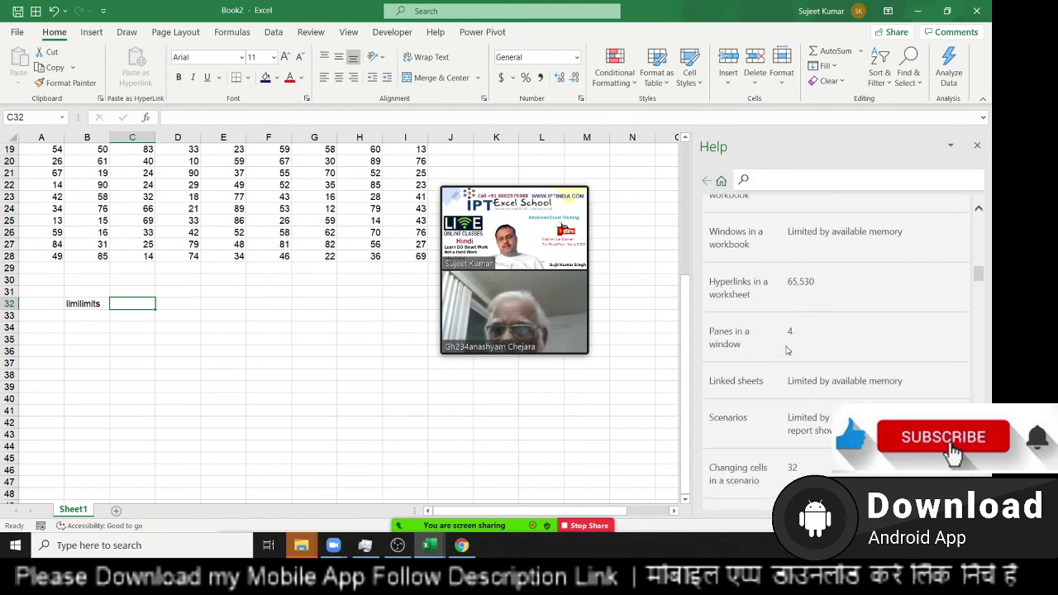
{"action": "scroll", "coordinate": [786, 350], "scroll_direction": "up", "scroll_amount": 3}
{"action": "scroll", "coordinate": [788, 349], "scroll_direction": "up", "scroll_amount": 2}
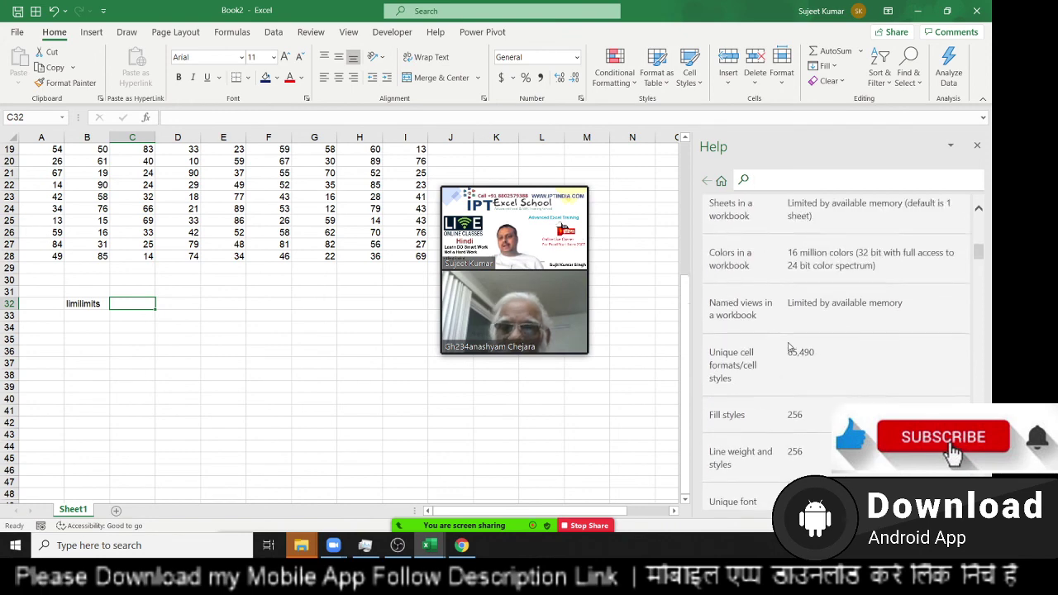
{"action": "scroll", "coordinate": [788, 347], "scroll_direction": "up", "scroll_amount": 2}
{"action": "scroll", "coordinate": [789, 348], "scroll_direction": "up", "scroll_amount": 2}
{"action": "scroll", "coordinate": [788, 344], "scroll_direction": "down", "scroll_amount": 3}
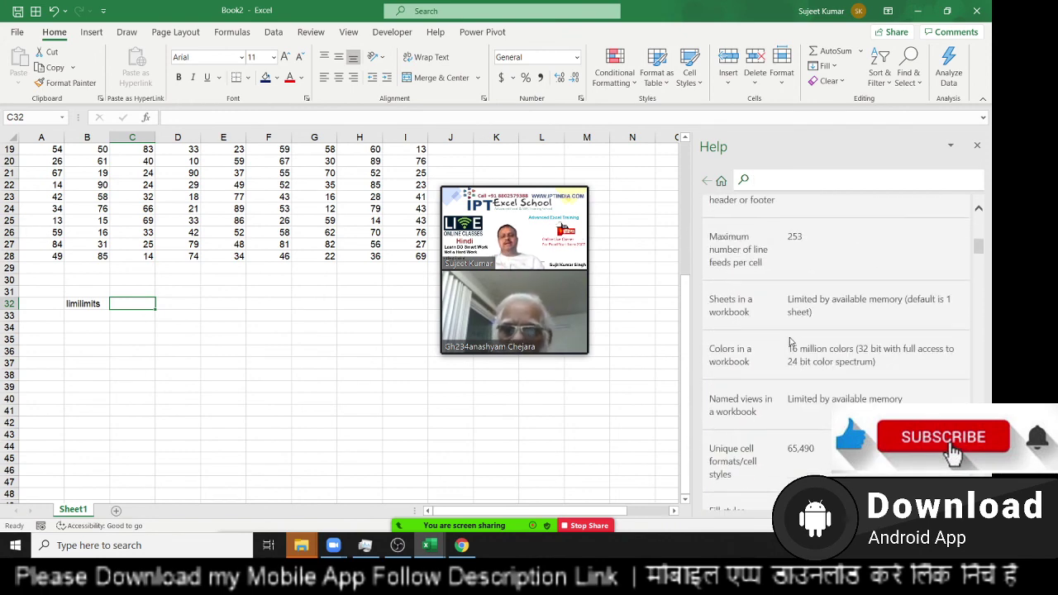
{"action": "scroll", "coordinate": [790, 337], "scroll_direction": "down", "scroll_amount": 4}
{"action": "scroll", "coordinate": [791, 338], "scroll_direction": "down", "scroll_amount": 3}
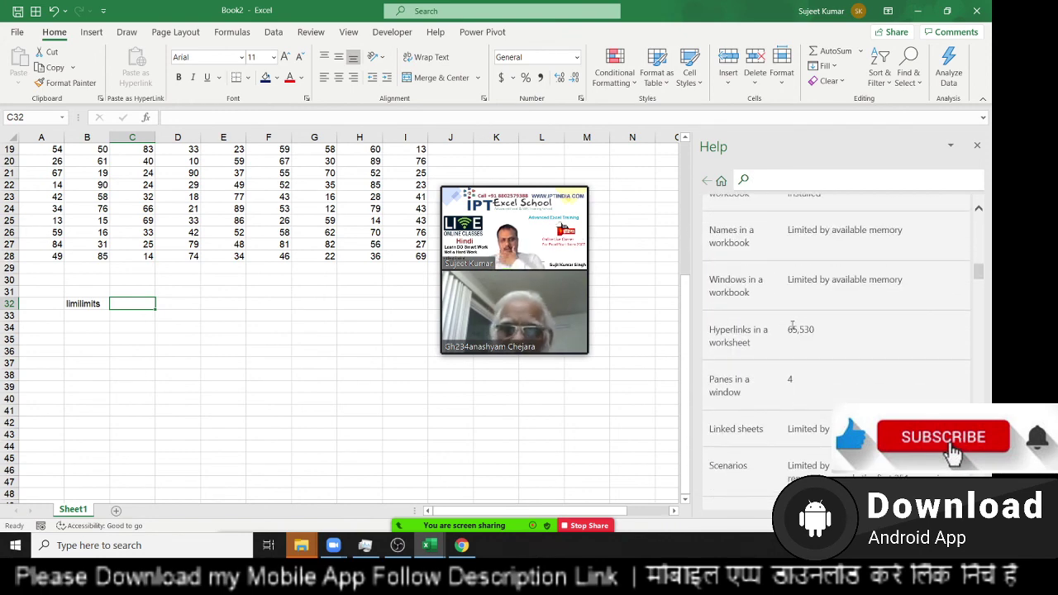
{"action": "scroll", "coordinate": [789, 331], "scroll_direction": "down", "scroll_amount": 3}
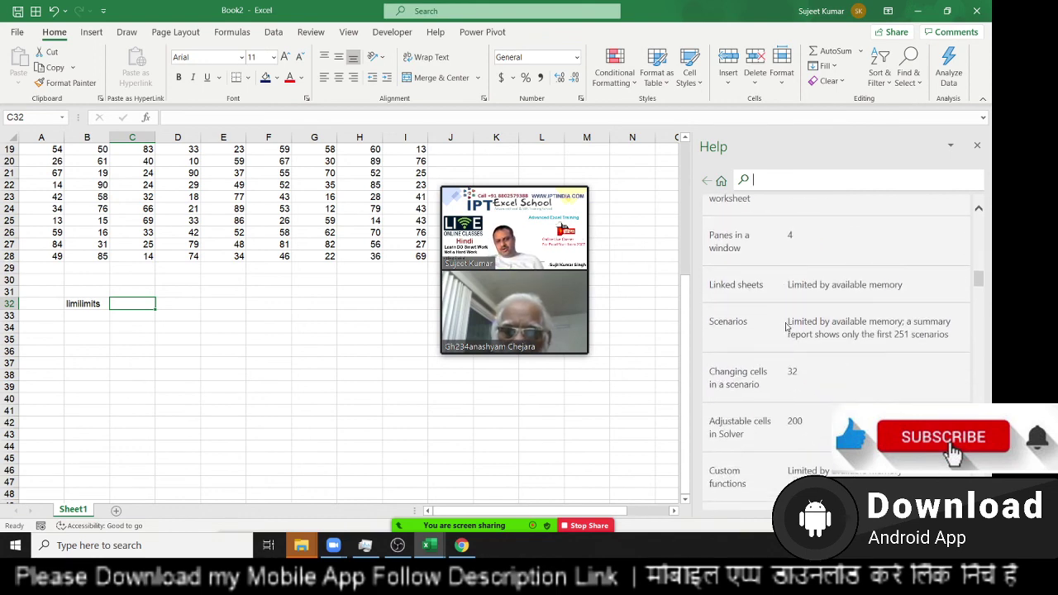
{"action": "scroll", "coordinate": [788, 327], "scroll_direction": "up", "scroll_amount": 2}
{"action": "scroll", "coordinate": [788, 353], "scroll_direction": "down", "scroll_amount": 5}
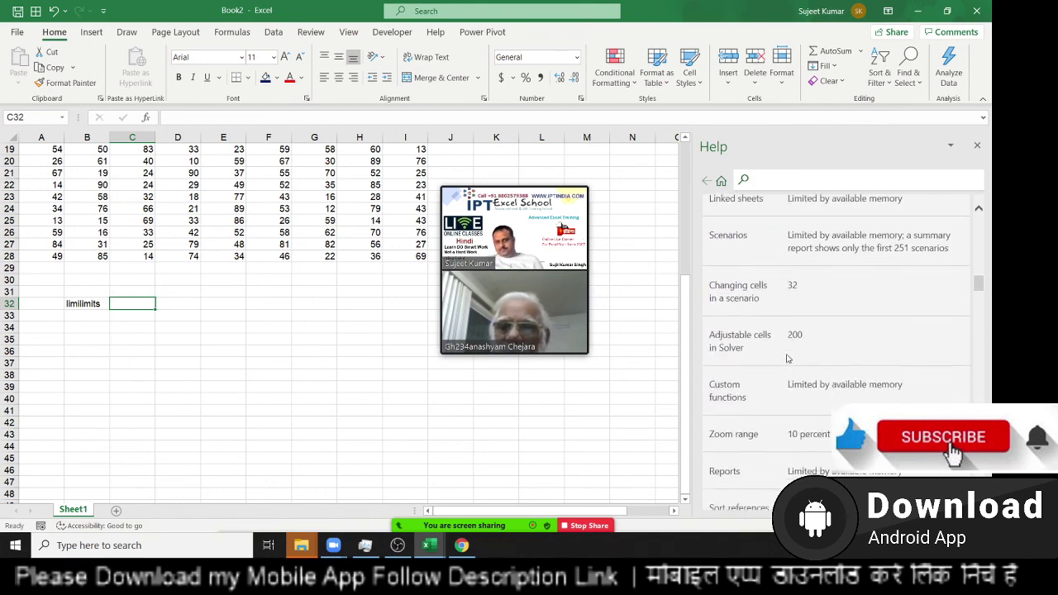
{"action": "scroll", "coordinate": [788, 354], "scroll_direction": "down", "scroll_amount": 5}
{"action": "scroll", "coordinate": [788, 356], "scroll_direction": "down", "scroll_amount": 5}
{"action": "scroll", "coordinate": [787, 358], "scroll_direction": "down", "scroll_amount": 5}
{"action": "scroll", "coordinate": [788, 358], "scroll_direction": "down", "scroll_amount": 5}
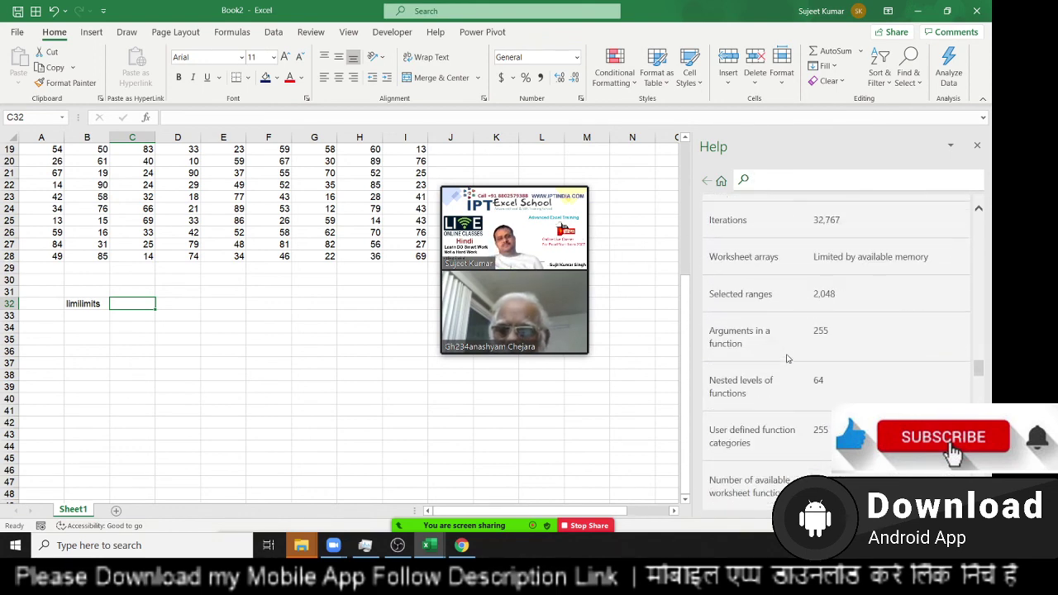
{"action": "scroll", "coordinate": [788, 358], "scroll_direction": "up", "scroll_amount": 5}
{"action": "scroll", "coordinate": [788, 358], "scroll_direction": "up", "scroll_amount": 10}
{"action": "type", "text": "s"}
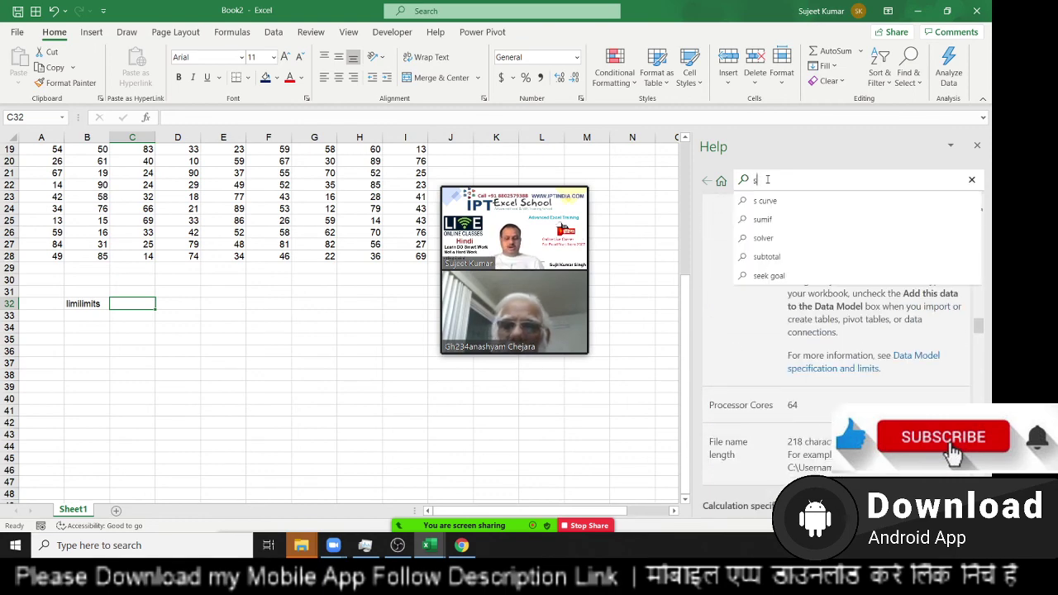
Run a Help search for 'sortcut' to list the keyboard shortcuts articles.
{"action": "type", "text": "ort"}
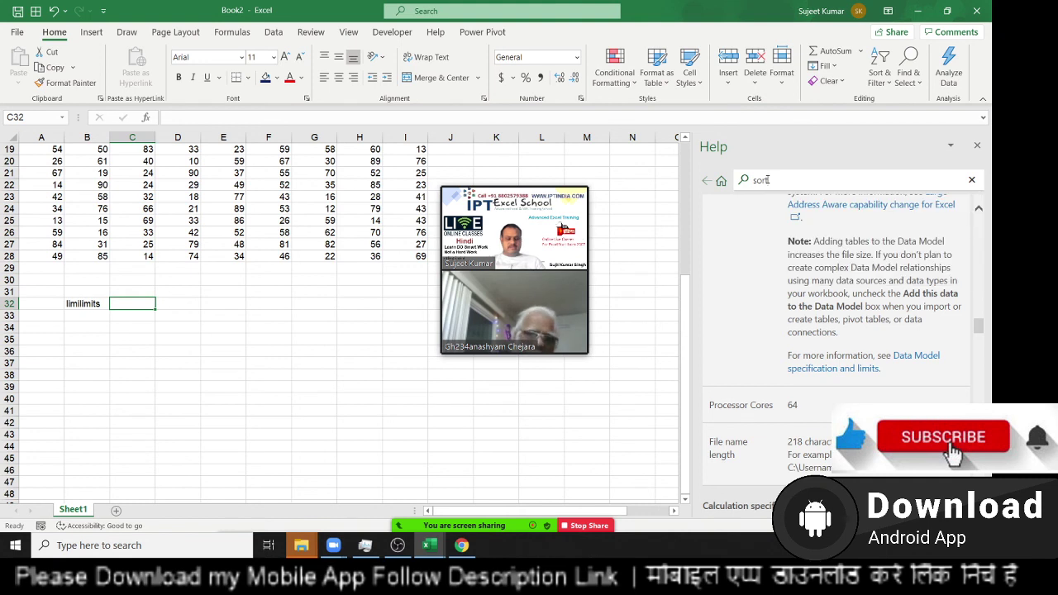
{"action": "type", "text": "cut"}
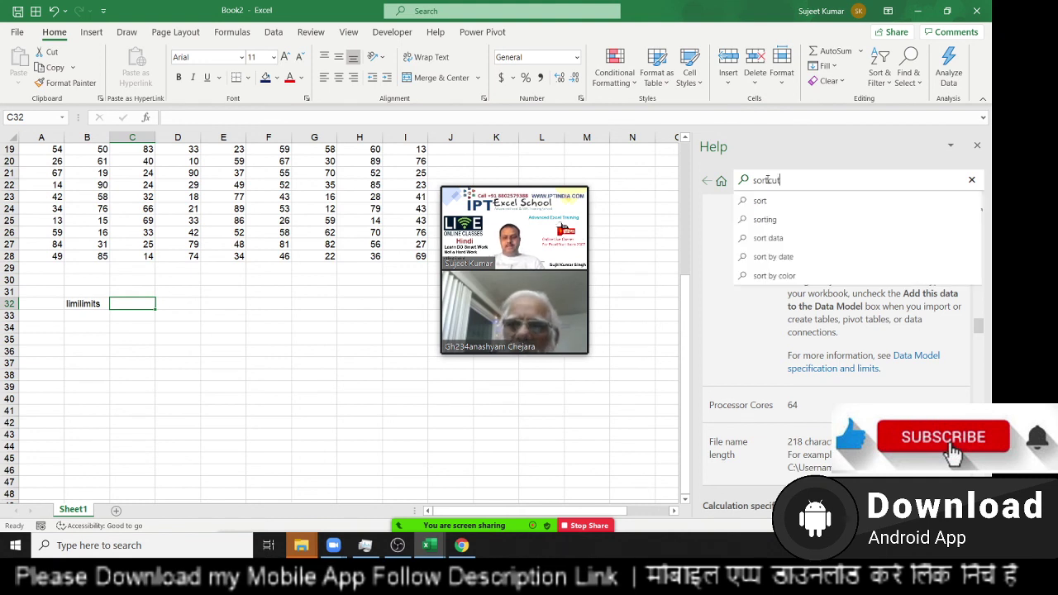
{"action": "left_click_drag", "start_coordinate": [778, 180], "coordinate": [768, 181]}
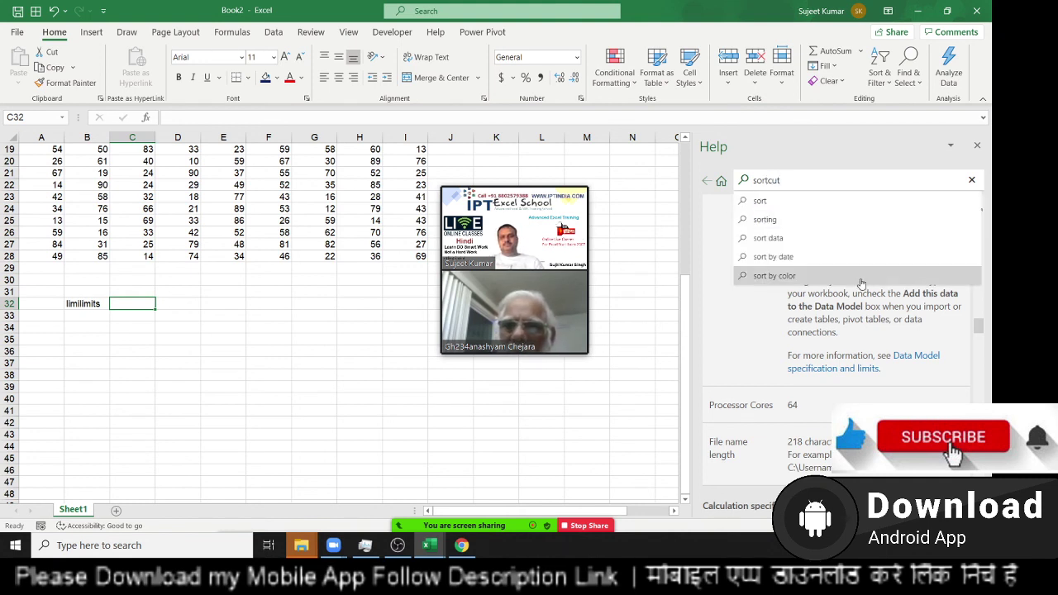
{"action": "key", "text": "Return"}
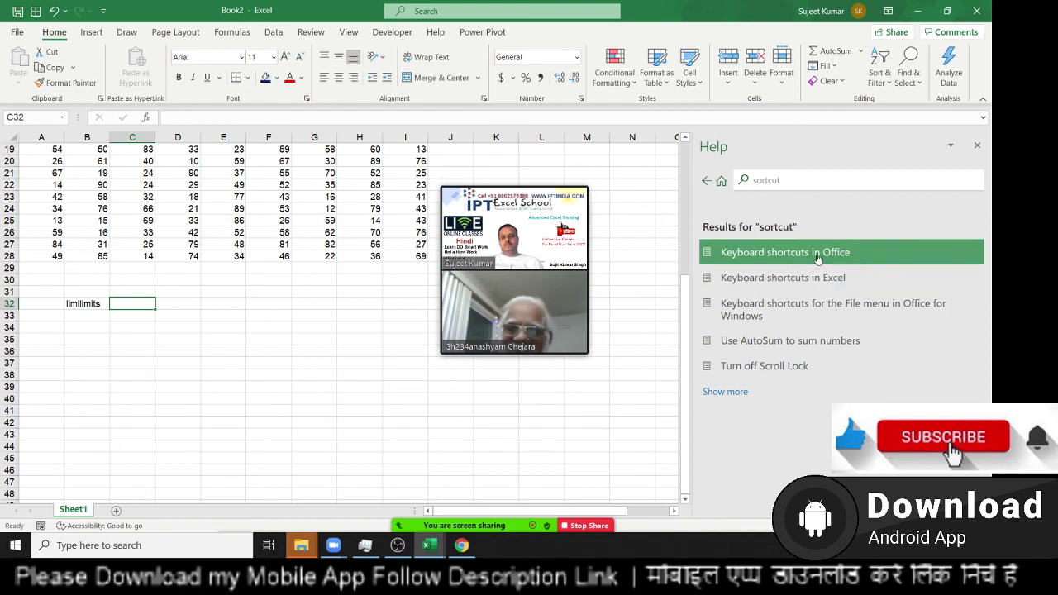
Open 'Keyboard shortcuts in Excel' and scroll through its frequently used shortcuts table.
{"action": "left_click", "coordinate": [756, 287]}
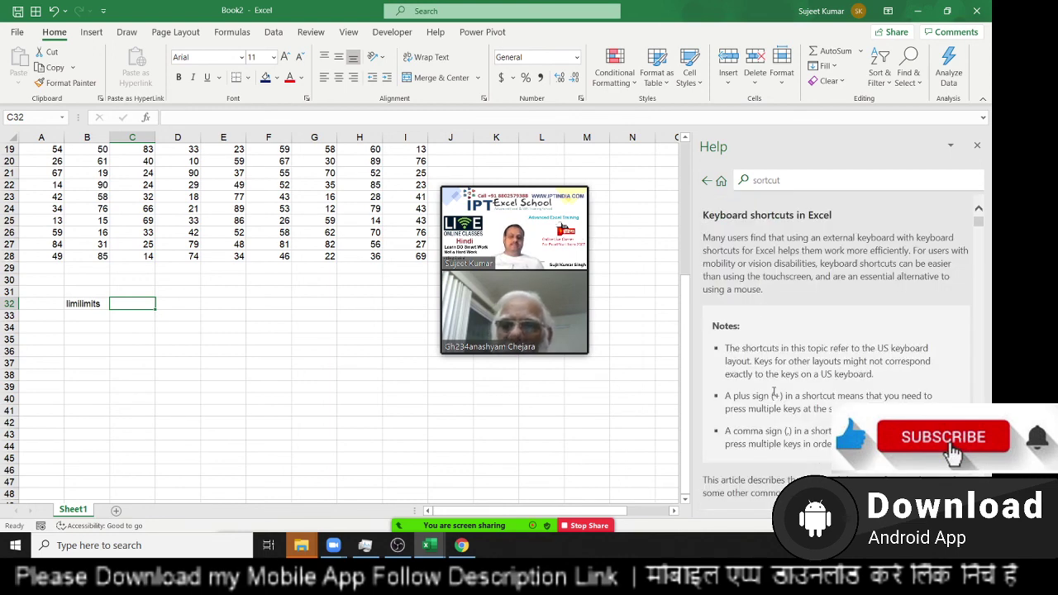
{"action": "scroll", "coordinate": [774, 392], "scroll_direction": "down", "scroll_amount": 5}
{"action": "scroll", "coordinate": [773, 392], "scroll_direction": "down", "scroll_amount": 3}
{"action": "scroll", "coordinate": [774, 392], "scroll_direction": "down", "scroll_amount": 3}
{"action": "scroll", "coordinate": [774, 391], "scroll_direction": "down", "scroll_amount": 3}
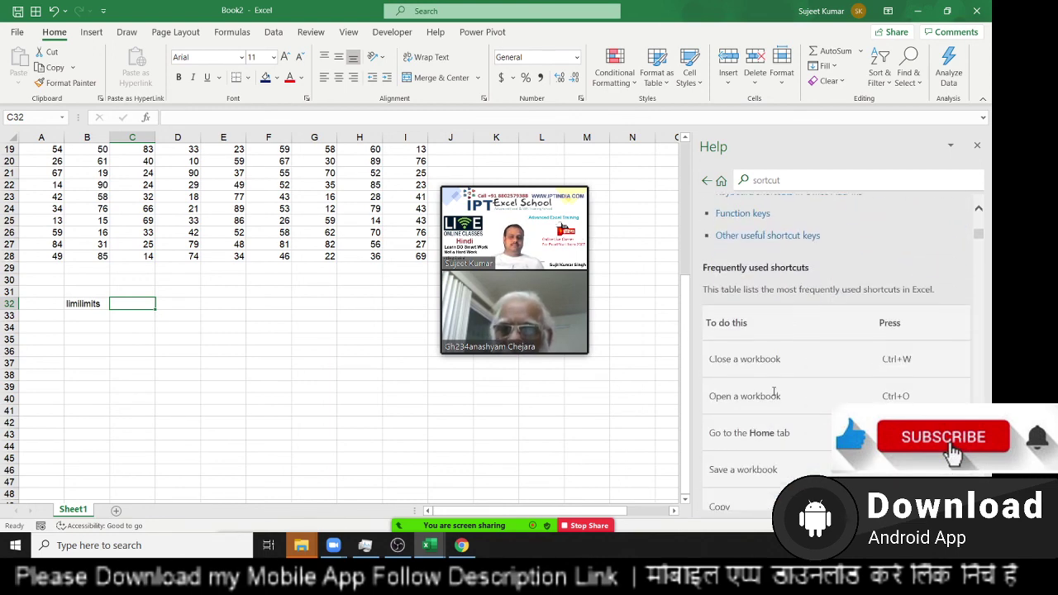
{"action": "scroll", "coordinate": [774, 392], "scroll_direction": "down", "scroll_amount": 4}
{"action": "scroll", "coordinate": [773, 392], "scroll_direction": "down", "scroll_amount": 3}
{"action": "scroll", "coordinate": [774, 392], "scroll_direction": "down", "scroll_amount": 2}
{"action": "scroll", "coordinate": [774, 394], "scroll_direction": "down", "scroll_amount": 4}
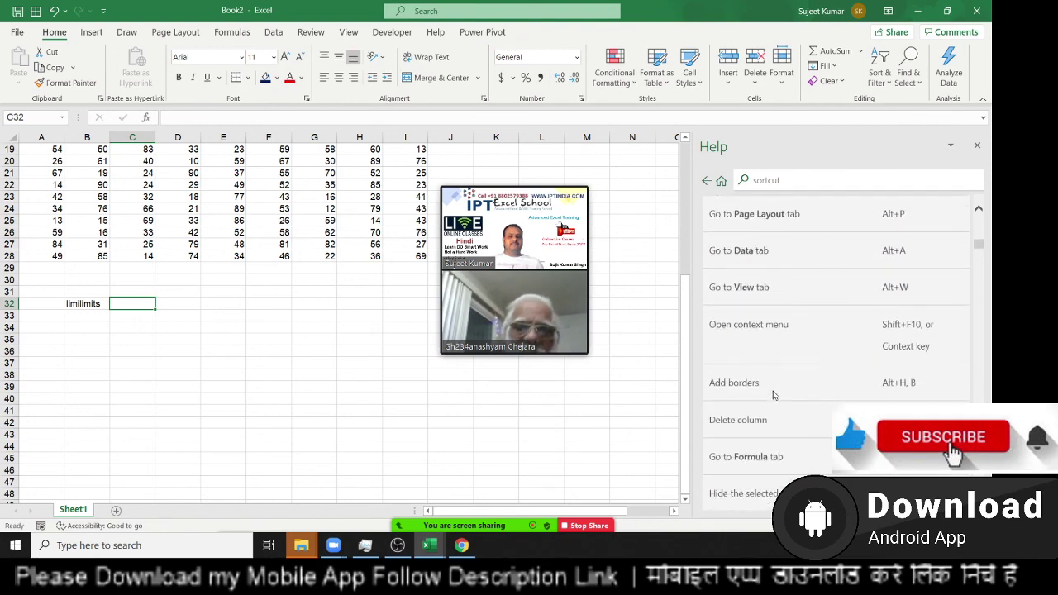
{"action": "scroll", "coordinate": [774, 393], "scroll_direction": "down", "scroll_amount": 3}
{"action": "scroll", "coordinate": [774, 394], "scroll_direction": "down", "scroll_amount": 3}
{"action": "scroll", "coordinate": [774, 394], "scroll_direction": "down", "scroll_amount": 3}
{"action": "scroll", "coordinate": [774, 390], "scroll_direction": "down", "scroll_amount": 3}
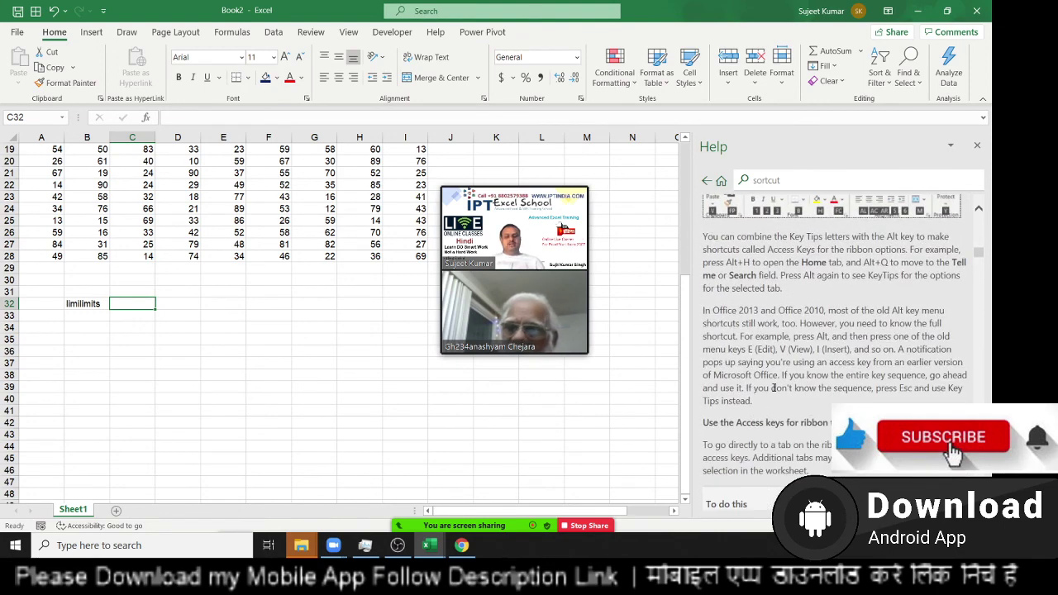